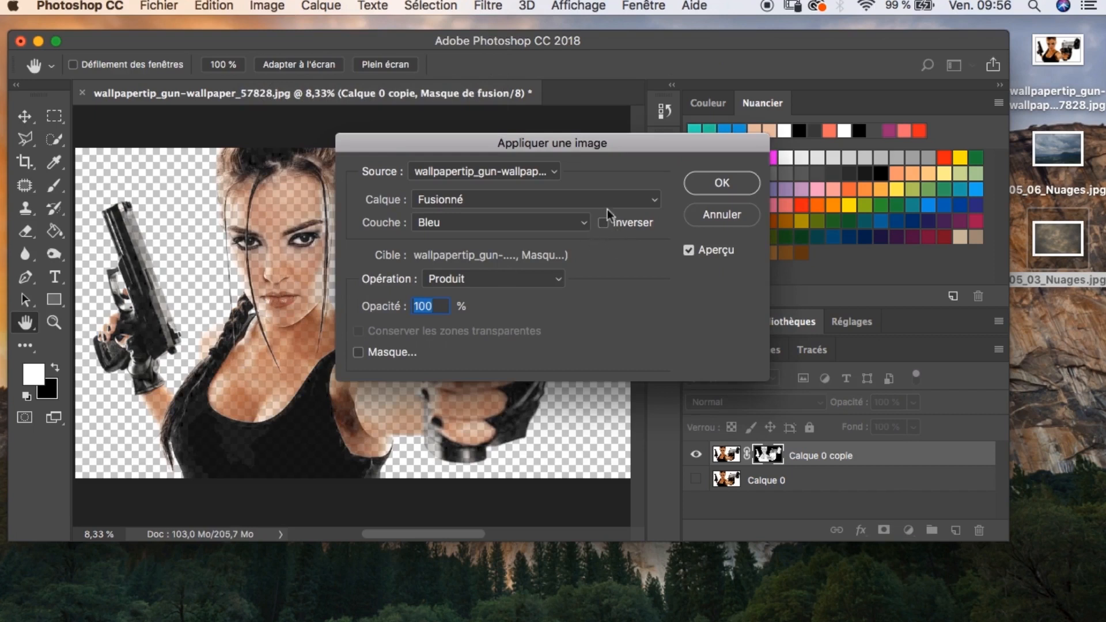
# Apply the inverted Bleu channel of the merged image to the layer mask with Produit blending at 100% opacity.
pyautogui.click(507, 221)
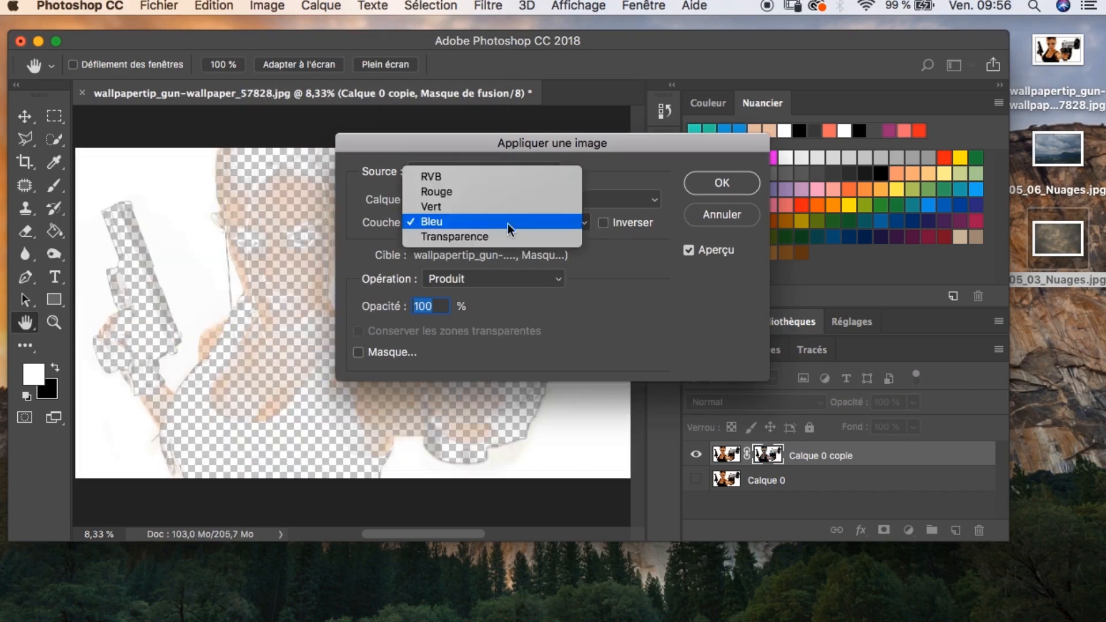
pyautogui.click(429, 177)
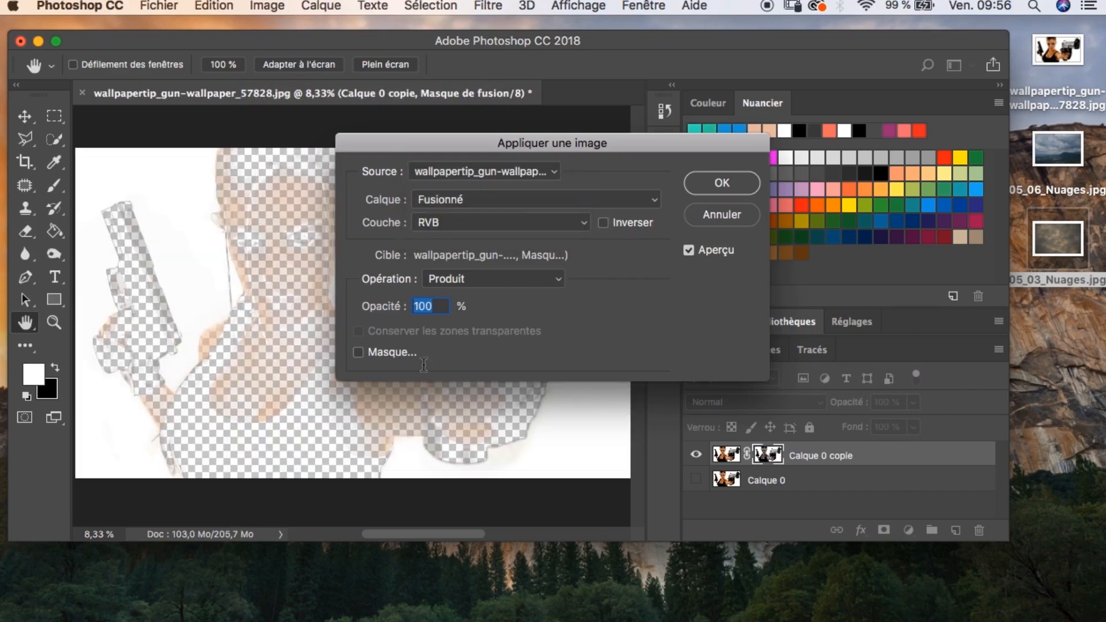
pyautogui.click(562, 225)
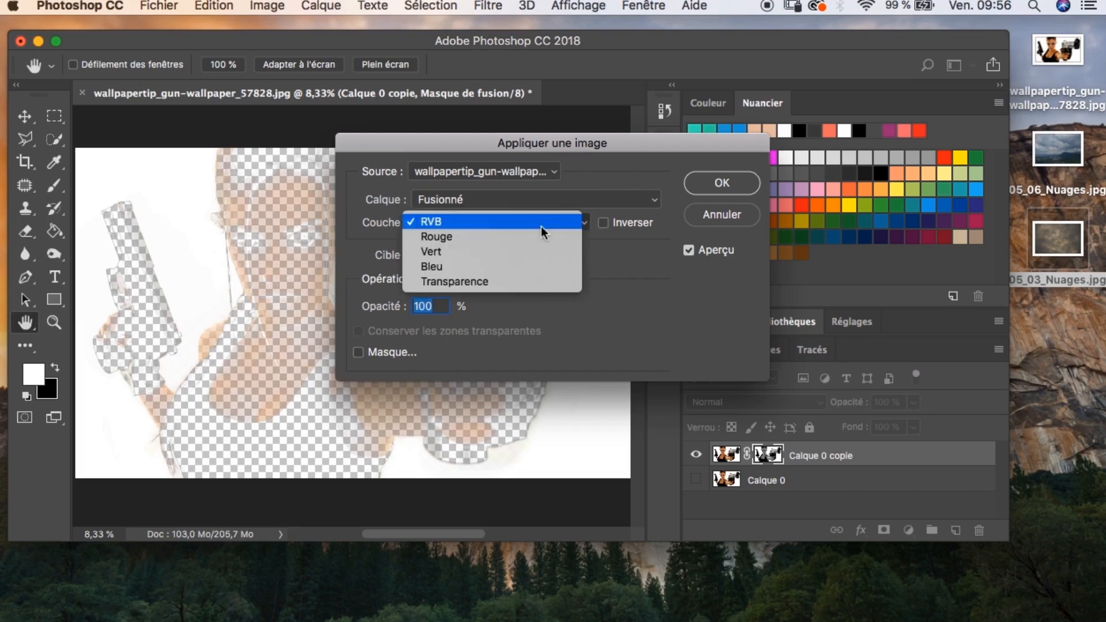
pyautogui.click(471, 268)
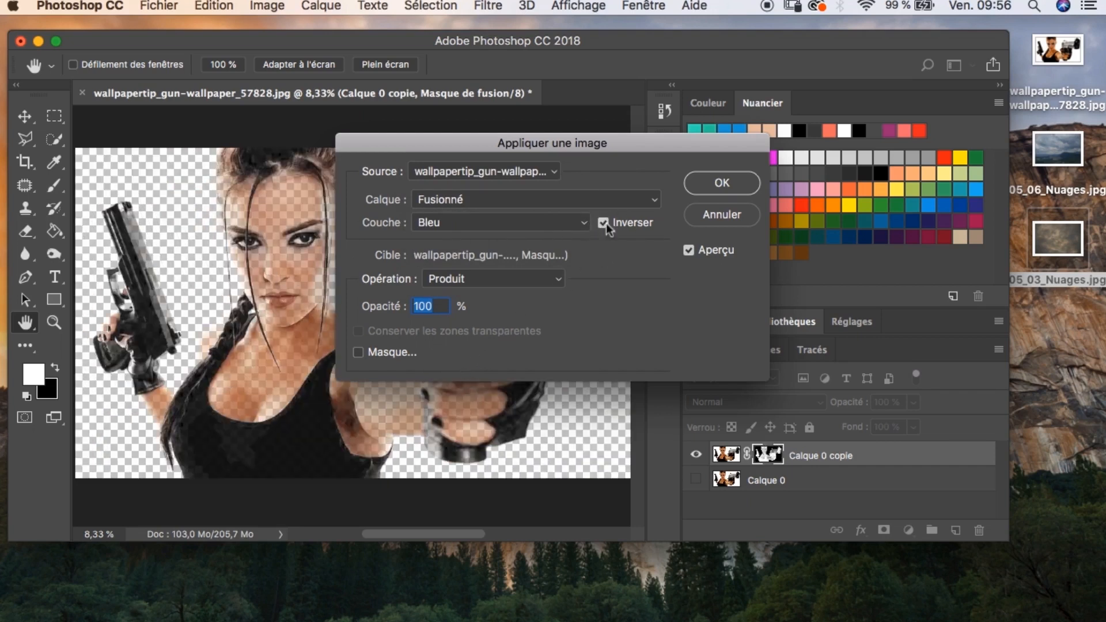
pyautogui.click(720, 186)
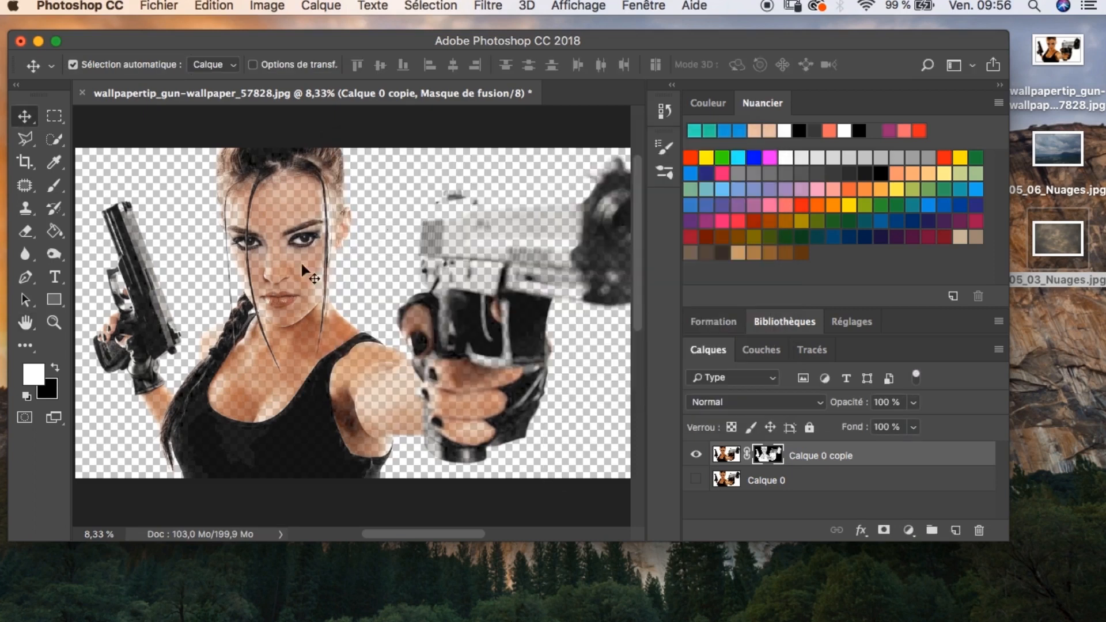
# Display the layer mask of Calque 0 copie on its own in the document window.
pyautogui.doubleClick(772, 458)
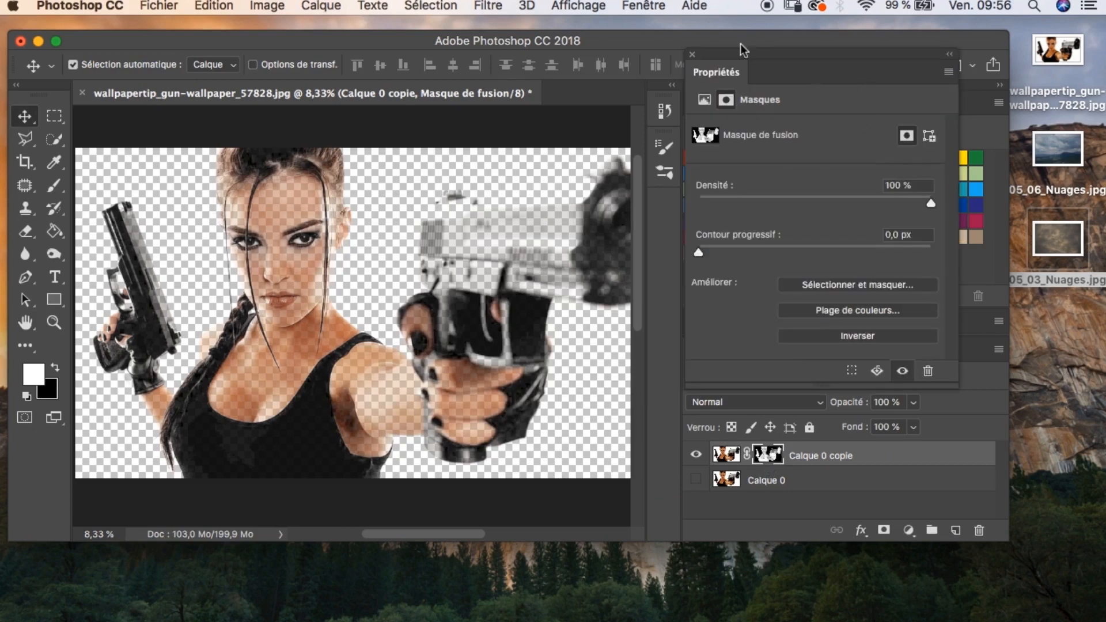
pyautogui.click(693, 52)
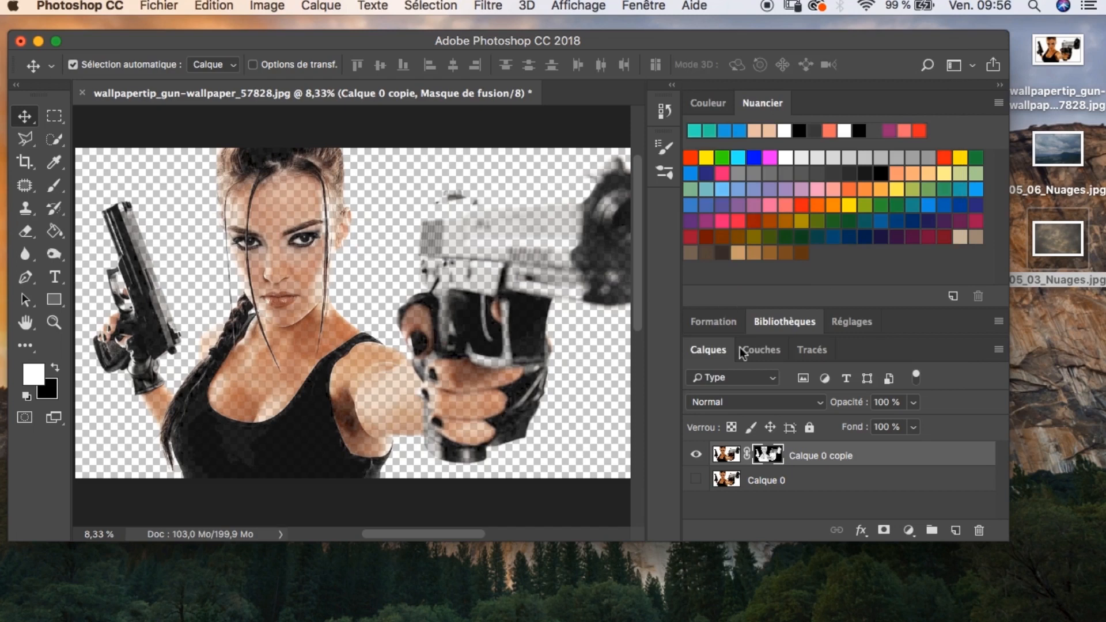
pyautogui.keyDown('alt'); pyautogui.click(770, 457); pyautogui.keyUp('alt')
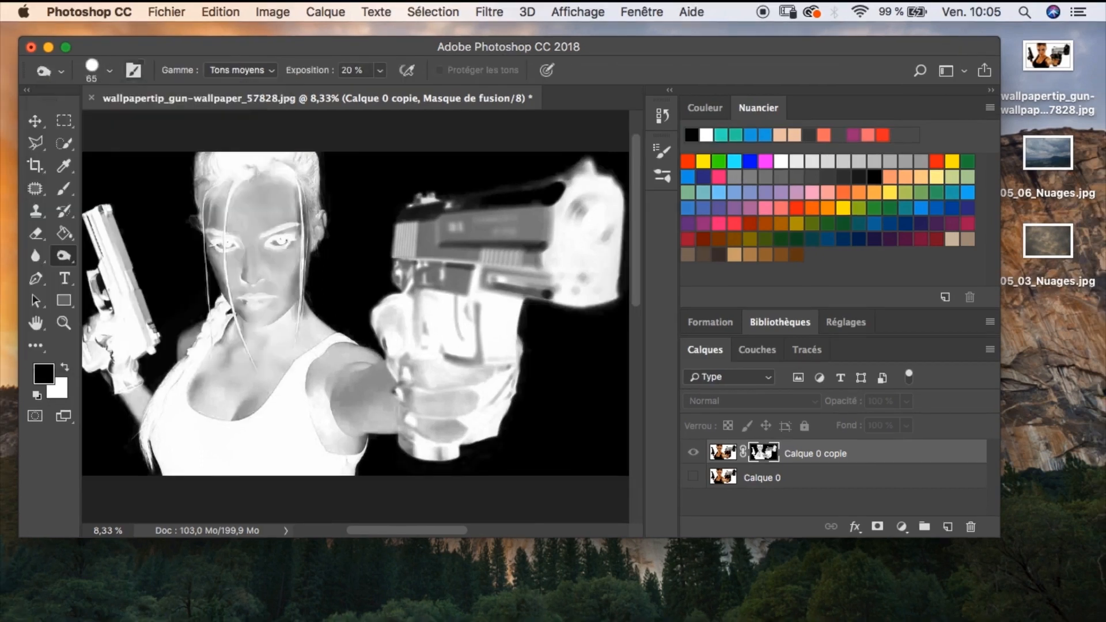
pyautogui.rightClick(259, 207)
pyautogui.moveTo(265, 213)
pyautogui.mouseDown()
pyautogui.moveTo(277, 340)
pyautogui.moveTo(254, 346)
pyautogui.moveTo(242, 184)
pyautogui.moveTo(291, 168)
pyautogui.moveTo(204, 173)
pyautogui.mouseUp()
pyautogui.moveTo(231, 328)
pyautogui.mouseDown()
pyautogui.moveTo(275, 369)
pyautogui.moveTo(199, 412)
pyautogui.mouseUp()
pyautogui.moveTo(282, 346); pyautogui.dragTo(245, 412)
pyautogui.press('super+alt+z')
pyautogui.press('super+alt+z')
pyautogui.press('super+alt+z')
pyautogui.press('super+alt+z')
pyautogui.press('super+alt+z')
pyautogui.press('super+alt+z')
# Paint white on the layer mask over the woman's face, neck, torso and outstretched arm.
pyautogui.moveTo(259, 208); pyautogui.dragTo(236, 276)
pyautogui.moveTo(236, 276)
pyautogui.mouseDown()
pyautogui.moveTo(288, 202)
pyautogui.moveTo(259, 173)
pyautogui.moveTo(300, 257)
pyautogui.mouseUp()
pyautogui.moveTo(251, 329); pyautogui.dragTo(263, 406)
pyautogui.moveTo(285, 326); pyautogui.dragTo(314, 398)
pyautogui.moveTo(311, 325); pyautogui.dragTo(348, 379)
pyautogui.moveTo(239, 334); pyautogui.dragTo(226, 402)
pyautogui.moveTo(239, 323)
pyautogui.mouseDown()
pyautogui.moveTo(196, 397)
pyautogui.moveTo(234, 410)
pyautogui.mouseUp()
pyautogui.moveTo(325, 391); pyautogui.dragTo(348, 444)
pyautogui.moveTo(340, 369); pyautogui.dragTo(443, 403)
pyautogui.moveTo(372, 419); pyautogui.dragTo(469, 375)
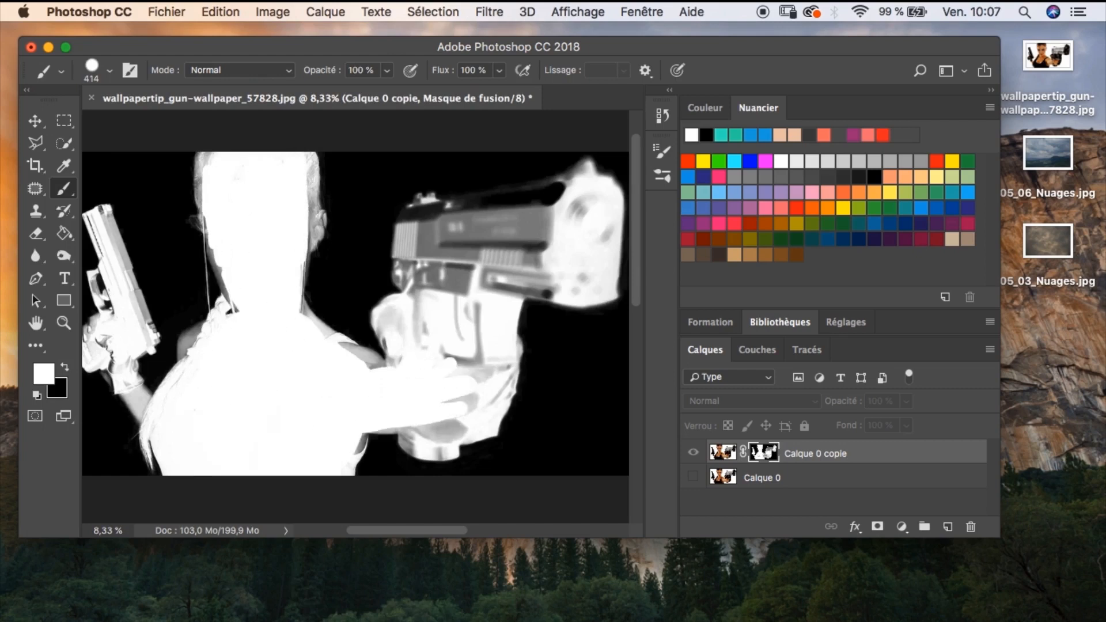
# Undo the last six brush strokes on the layer mask.
pyautogui.press('super+alt+z')
pyautogui.press('super+alt+z')
pyautogui.press('super+alt+z')
pyautogui.press('super+alt+z')
pyautogui.press('super+alt+z')
pyautogui.press('super+alt+z')
# Paint white on the mask over the shoulder, chest, outstretched arm and the fingers gripping the foreground gun.
pyautogui.moveTo(340, 354); pyautogui.dragTo(375, 373)
pyautogui.moveTo(332, 396); pyautogui.dragTo(373, 392)
pyautogui.moveTo(208, 403); pyautogui.dragTo(237, 410)
pyautogui.moveTo(363, 380); pyautogui.dragTo(450, 397)
pyautogui.moveTo(369, 414)
pyautogui.mouseDown()
pyautogui.moveTo(326, 432)
pyautogui.moveTo(350, 443)
pyautogui.mouseUp()
pyautogui.moveTo(392, 357)
pyautogui.mouseDown()
pyautogui.moveTo(420, 308)
pyautogui.moveTo(458, 363)
pyautogui.mouseUp()
pyautogui.moveTo(464, 297); pyautogui.dragTo(478, 357)
pyautogui.moveTo(500, 331); pyautogui.dragTo(487, 401)
pyautogui.moveTo(412, 431); pyautogui.dragTo(466, 406)
pyautogui.moveTo(464, 430); pyautogui.dragTo(409, 432)
# Paint white on the mask over the foreground gun and the remaining grey areas of the face and torso.
pyautogui.scroll(3, 449, 346)
pyautogui.hscroll(1, 450, 346)
pyautogui.moveTo(468, 305)
pyautogui.mouseDown()
pyautogui.moveTo(518, 265)
pyautogui.moveTo(577, 320)
pyautogui.moveTo(521, 288)
pyautogui.mouseUp()
pyautogui.moveTo(524, 349)
pyautogui.mouseDown()
pyautogui.moveTo(415, 323)
pyautogui.moveTo(380, 294)
pyautogui.moveTo(473, 347)
pyautogui.moveTo(513, 350)
pyautogui.mouseUp()
pyautogui.hscroll(-2, 450, 346)
pyautogui.scroll(-2, 449, 346)
pyautogui.hscroll(-3, 276, 265)
pyautogui.scroll(-1, 276, 265)
pyautogui.scroll(2, 277, 265)
pyautogui.moveTo(278, 228)
pyautogui.mouseDown()
pyautogui.moveTo(266, 146)
pyautogui.moveTo(342, 382)
pyautogui.mouseUp()
pyautogui.moveTo(231, 369)
pyautogui.mouseDown()
pyautogui.moveTo(233, 385)
pyautogui.moveTo(268, 343)
pyautogui.moveTo(260, 406)
pyautogui.moveTo(283, 461)
pyautogui.mouseUp()
pyautogui.scroll(-3, 282, 456)
pyautogui.hscroll(1, 283, 455)
pyautogui.scroll(4, 282, 323)
pyautogui.hscroll(-1, 283, 323)
# Set the brush size to 110 and paint white on the mask over grey areas of the raised pistol and torso.
pyautogui.rightClick(294, 277)
pyautogui.moveTo(494, 322); pyautogui.dragTo(446, 322)
pyautogui.moveTo(233, 343); pyautogui.dragTo(238, 369)
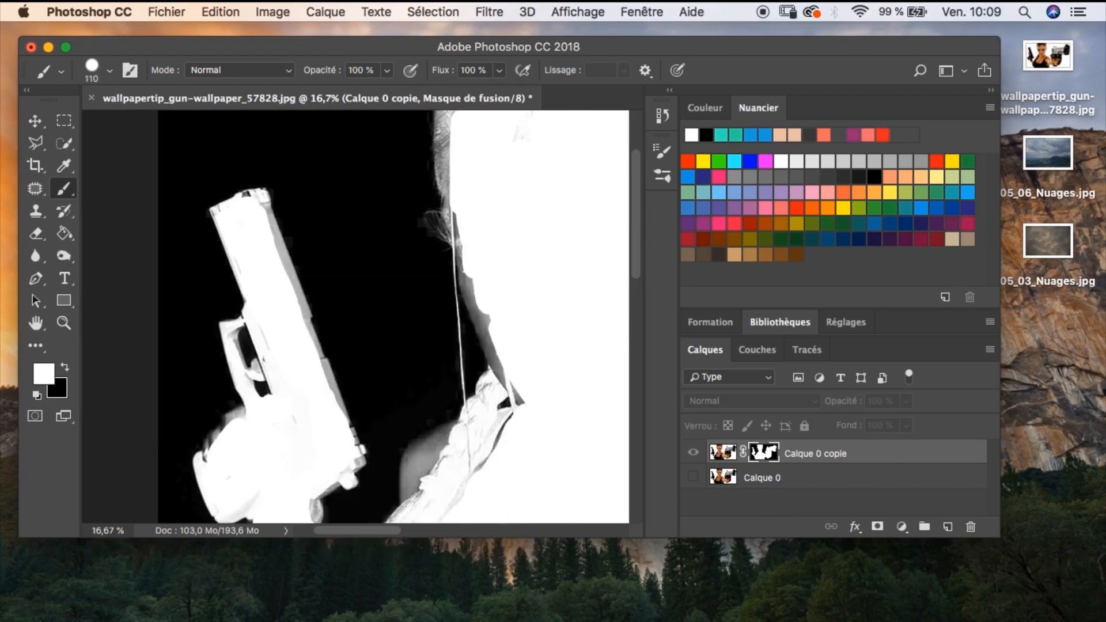
pyautogui.scroll(-1, 288, 346)
pyautogui.scroll(3, 288, 346)
pyautogui.scroll(-8, 288, 346)
pyautogui.hscroll(4, 288, 345)
pyautogui.moveTo(346, 260)
pyautogui.mouseDown()
pyautogui.moveTo(304, 319)
pyautogui.moveTo(363, 308)
pyautogui.moveTo(397, 245)
pyautogui.mouseUp()
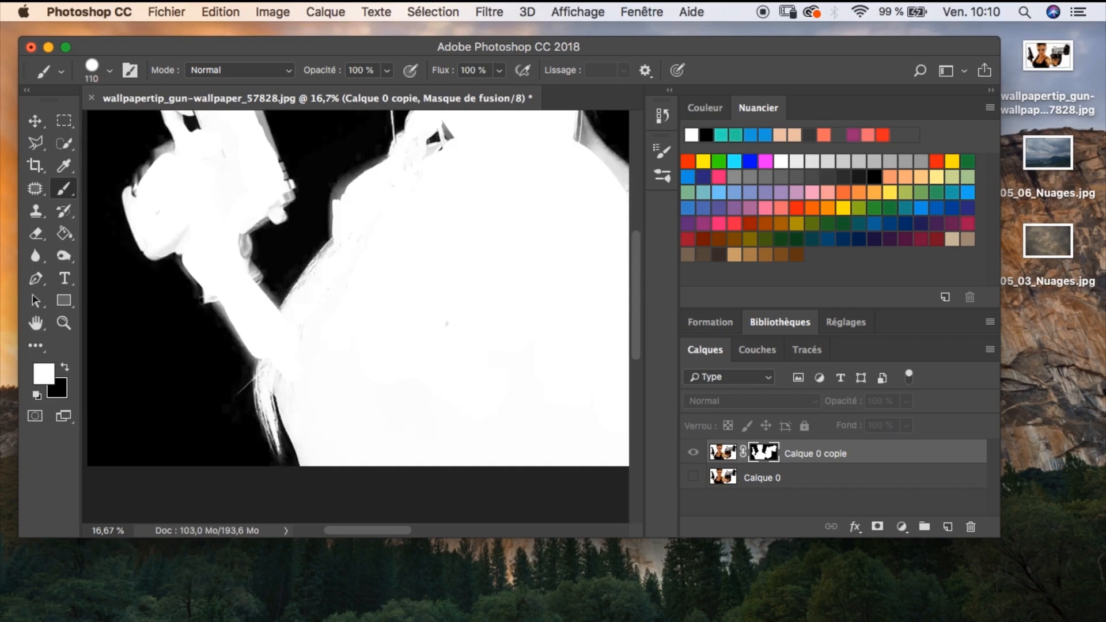
# Leave the mask-only view of Calque 0 copie and display the masked cutout again.
pyautogui.scroll(5, 355, 317)
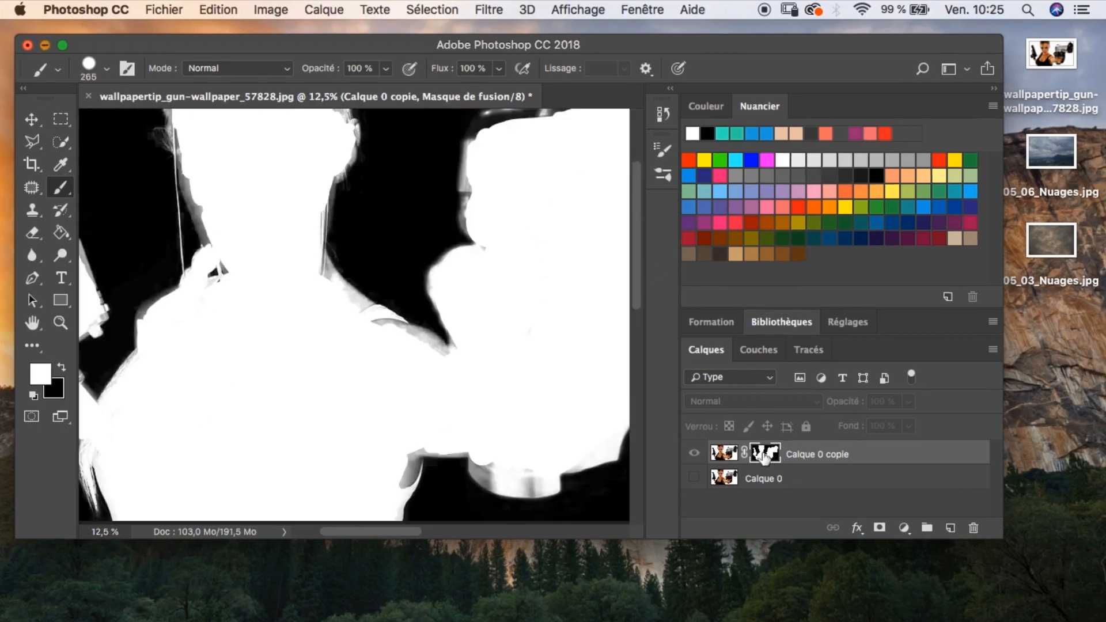
pyautogui.keyDown('alt'); pyautogui.click(766, 457); pyautogui.keyUp('alt')
pyautogui.moveTo(346, 366); pyautogui.dragTo(495, 455)
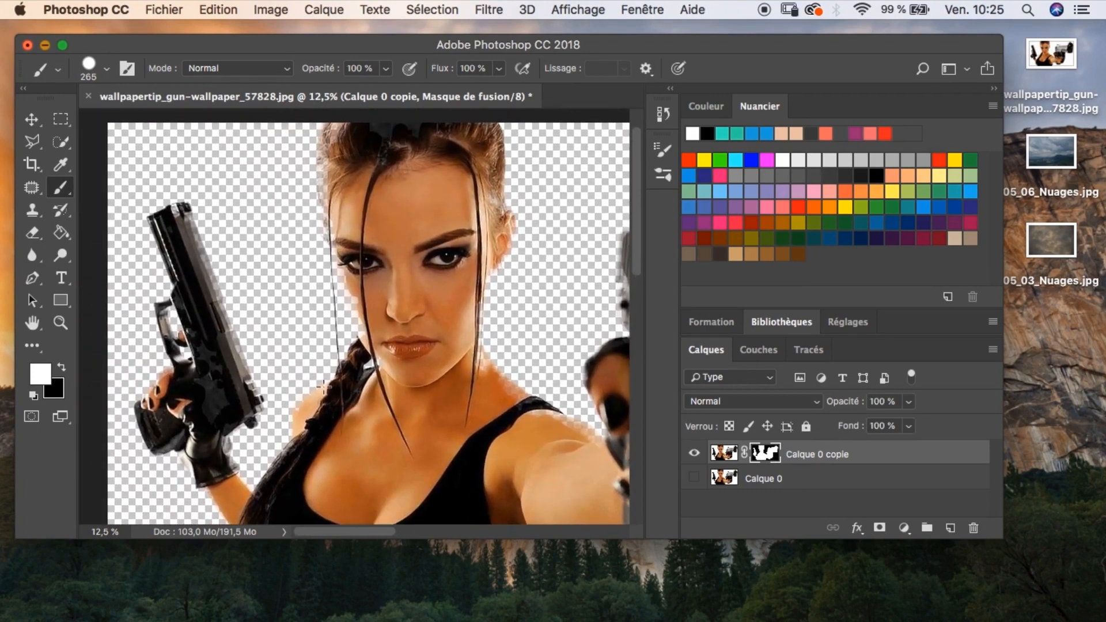
# Paint white on the mask over the semi-transparent parts of the raised pistol and its gloved hand.
pyautogui.press('z')
pyautogui.click(230, 395)
pyautogui.click(230, 396)
pyautogui.moveTo(191, 318)
pyautogui.mouseDown()
pyautogui.moveTo(222, 315)
pyautogui.moveTo(242, 254)
pyautogui.mouseUp()
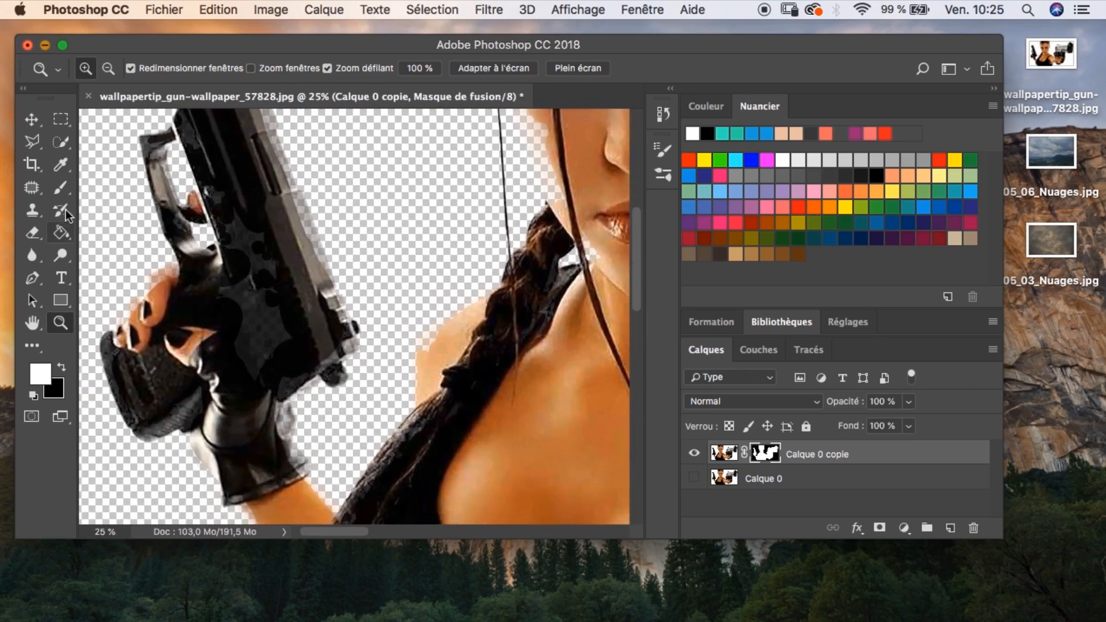
pyautogui.click(60, 189)
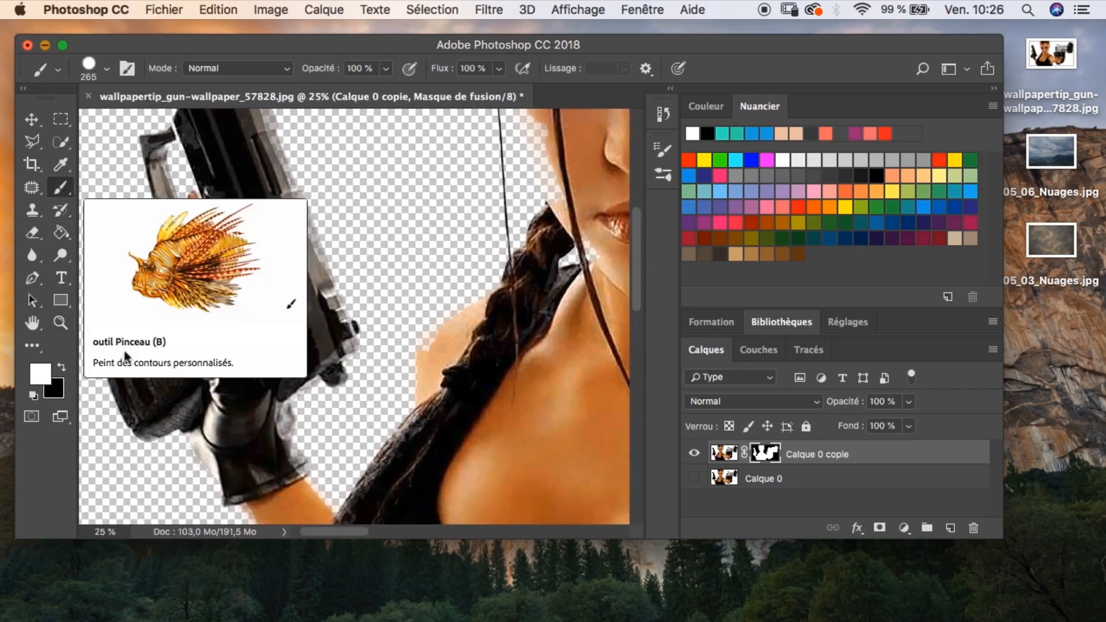
pyautogui.moveTo(259, 237)
pyautogui.mouseDown()
pyautogui.moveTo(268, 272)
pyautogui.moveTo(252, 227)
pyautogui.moveTo(251, 253)
pyautogui.moveTo(234, 228)
pyautogui.moveTo(276, 333)
pyautogui.moveTo(257, 268)
pyautogui.moveTo(250, 303)
pyautogui.moveTo(275, 264)
pyautogui.moveTo(287, 340)
pyautogui.moveTo(261, 331)
pyautogui.moveTo(303, 370)
pyautogui.moveTo(324, 336)
pyautogui.moveTo(342, 352)
pyautogui.moveTo(295, 395)
pyautogui.moveTo(311, 378)
pyautogui.moveTo(325, 435)
pyautogui.moveTo(305, 447)
pyautogui.moveTo(308, 461)
pyautogui.moveTo(235, 412)
pyautogui.mouseUp()
# Paint white on the mask along the base of the foreground gun's grip below the gloved fist.
pyautogui.scroll(-2, 329, 350)
pyautogui.hscroll(-2, 329, 350)
pyautogui.scroll(5, 236, 412)
pyautogui.hscroll(5, 235, 412)
pyautogui.keyDown('alt'); pyautogui.click(341, 229); pyautogui.keyUp('alt')
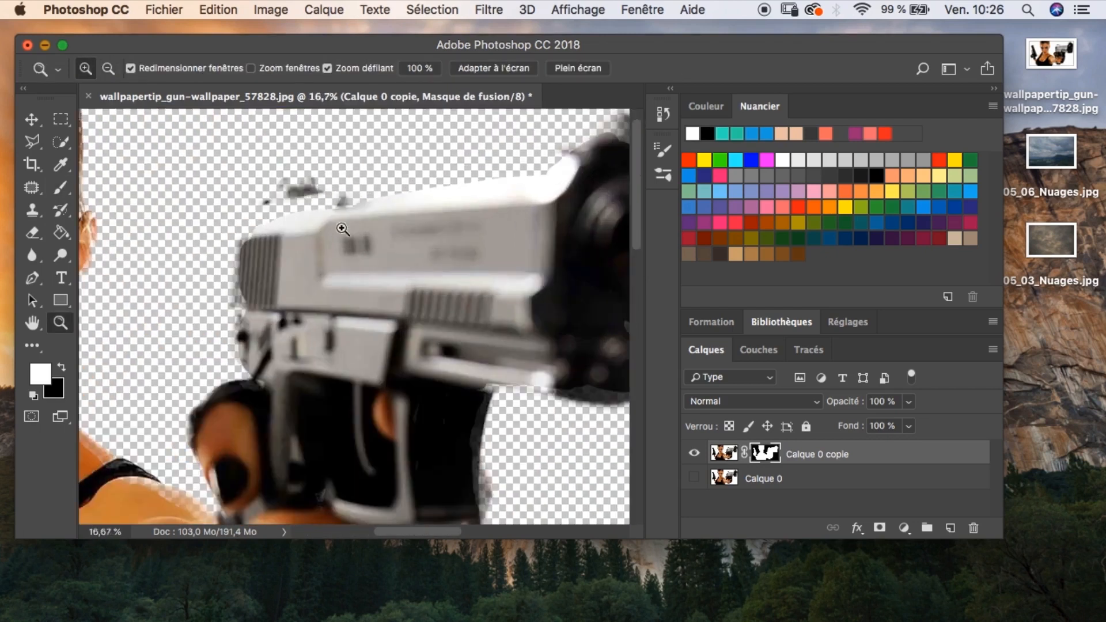
pyautogui.scroll(-6, 272, 303)
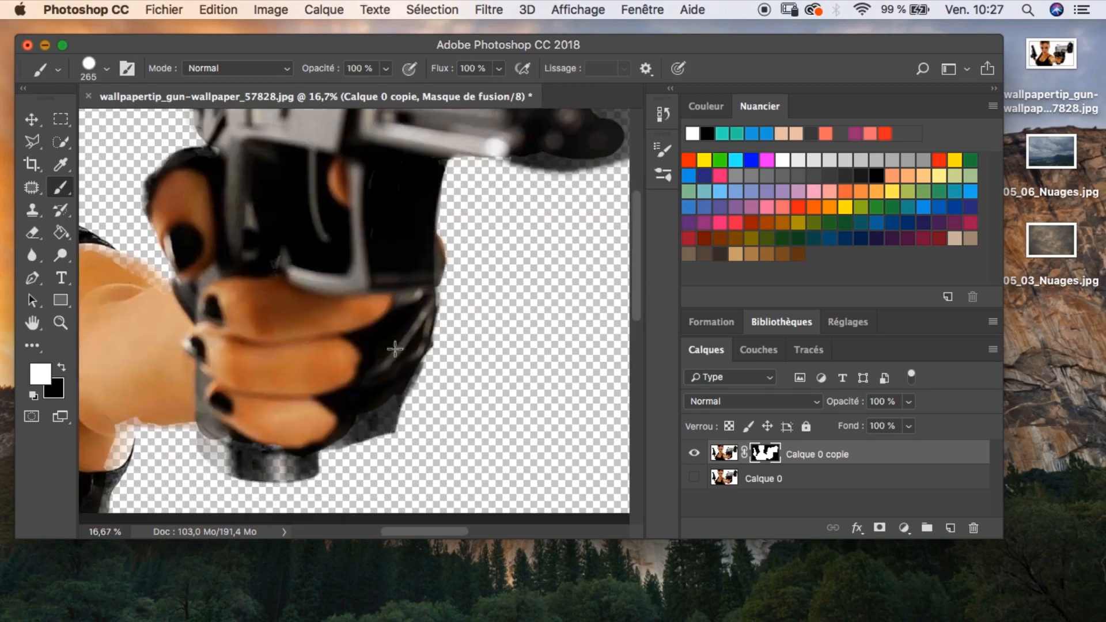
pyautogui.moveTo(232, 468)
pyautogui.mouseDown()
pyautogui.moveTo(311, 466)
pyautogui.moveTo(354, 398)
pyautogui.moveTo(393, 418)
pyautogui.moveTo(322, 444)
pyautogui.mouseUp()
# Paint white on the mask around the semi-transparent muzzle and front sight of the foreground gun.
pyautogui.scroll(8, 536, 254)
pyautogui.hscroll(2, 536, 254)
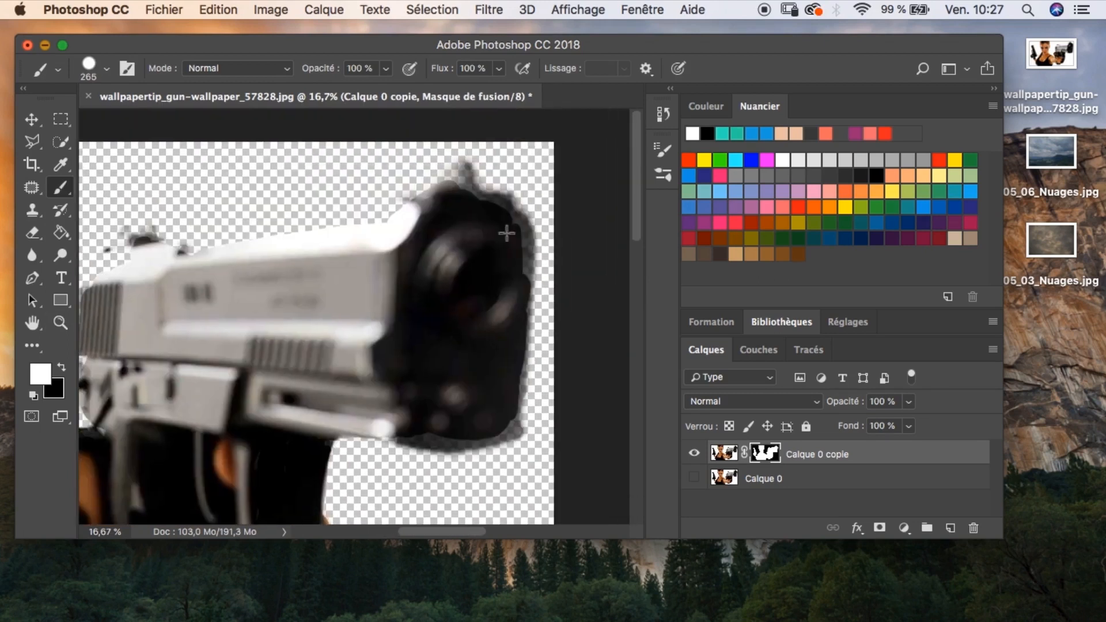
pyautogui.moveTo(470, 179)
pyautogui.mouseDown()
pyautogui.moveTo(421, 199)
pyautogui.moveTo(482, 374)
pyautogui.moveTo(432, 370)
pyautogui.moveTo(500, 370)
pyautogui.moveTo(526, 322)
pyautogui.moveTo(467, 341)
pyautogui.moveTo(495, 351)
pyautogui.moveTo(473, 322)
pyautogui.moveTo(485, 252)
pyautogui.moveTo(483, 293)
pyautogui.moveTo(461, 201)
pyautogui.mouseUp()
pyautogui.hscroll(2, 482, 371)
pyautogui.hscroll(2, 464, 341)
pyautogui.hscroll(1, 472, 321)
pyautogui.hscroll(-3, 377, 230)
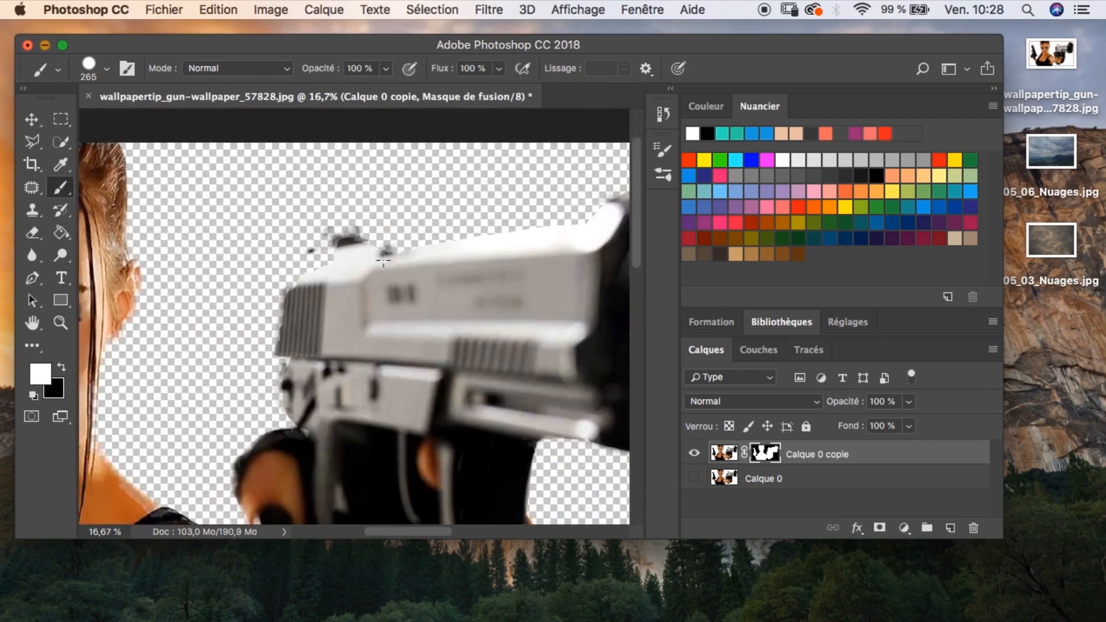
# Show Calque 0 as a reference and outline the neck and shoulder edge beside the outstretched arm with the Polygonal Lasso.
pyautogui.hscroll(-6, 346, 233)
pyautogui.scroll(-4, 347, 233)
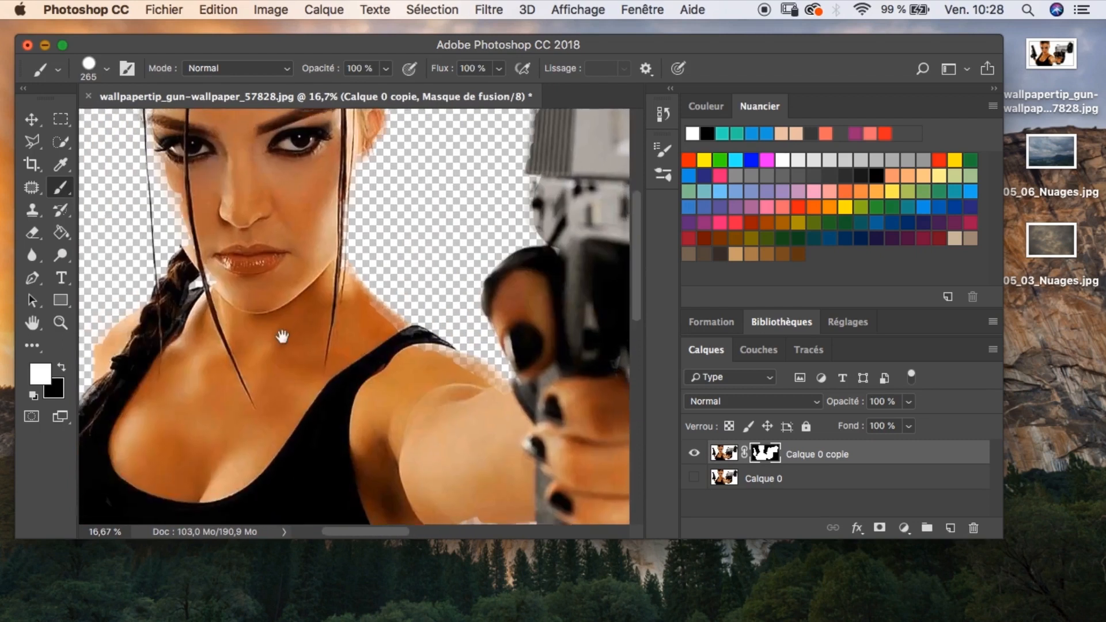
pyautogui.click(695, 478)
pyautogui.click(724, 453)
pyautogui.press('l')
pyautogui.hscroll(3, 378, 242)
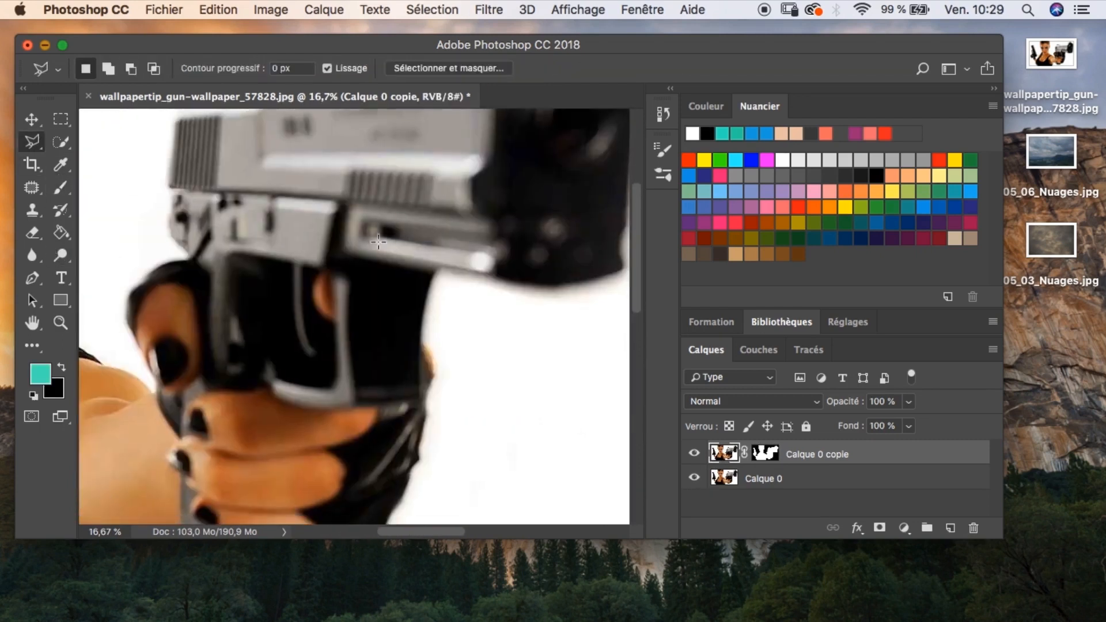
pyautogui.hscroll(-3, 418, 358)
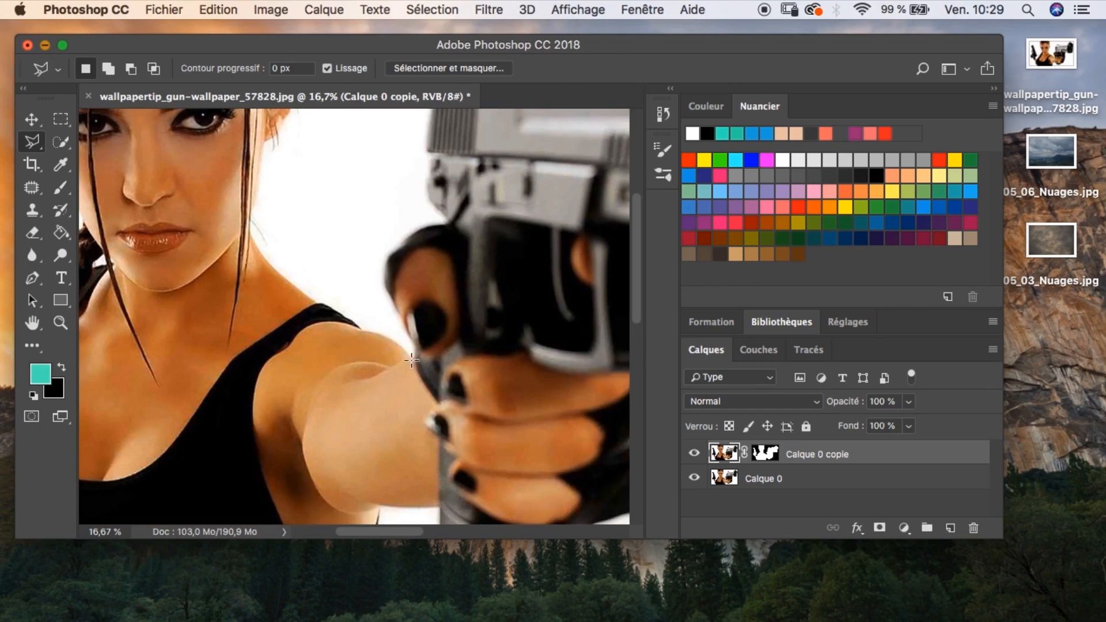
pyautogui.scroll(2, 275, 256)
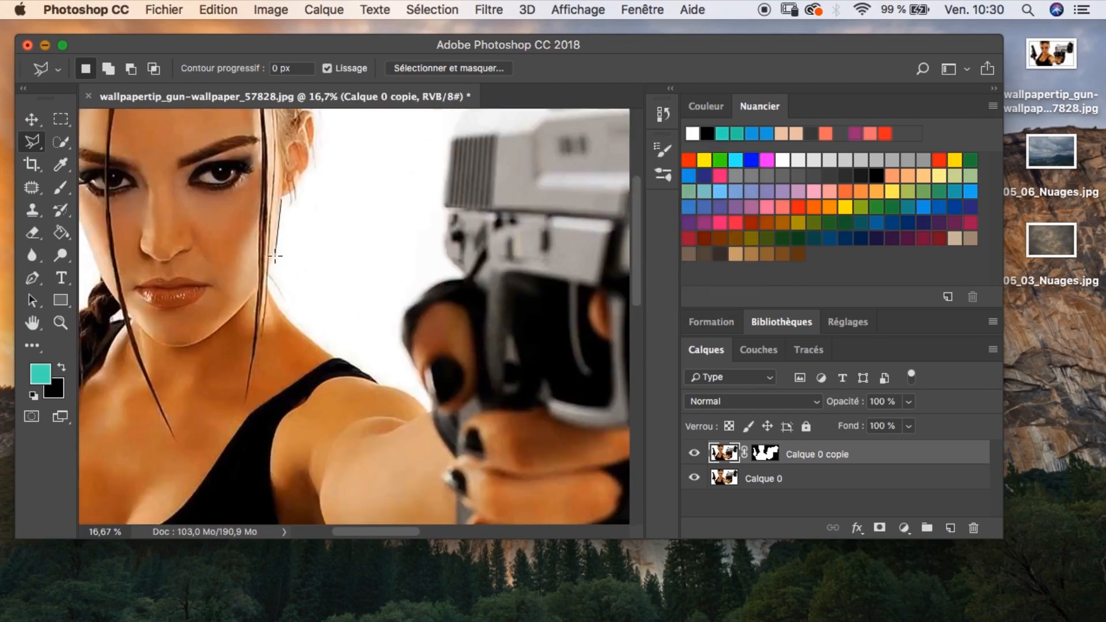
pyautogui.click(268, 286)
pyautogui.doubleClick(427, 406)
# Hide Calque 0 and paint white on the layer mask inside the neck and shoulder selection.
pyautogui.click(765, 453)
pyautogui.click(694, 478)
pyautogui.press('b')
pyautogui.moveTo(323, 356)
pyautogui.mouseDown()
pyautogui.moveTo(298, 362)
pyautogui.moveTo(366, 381)
pyautogui.moveTo(269, 328)
pyautogui.moveTo(273, 203)
pyautogui.mouseUp()
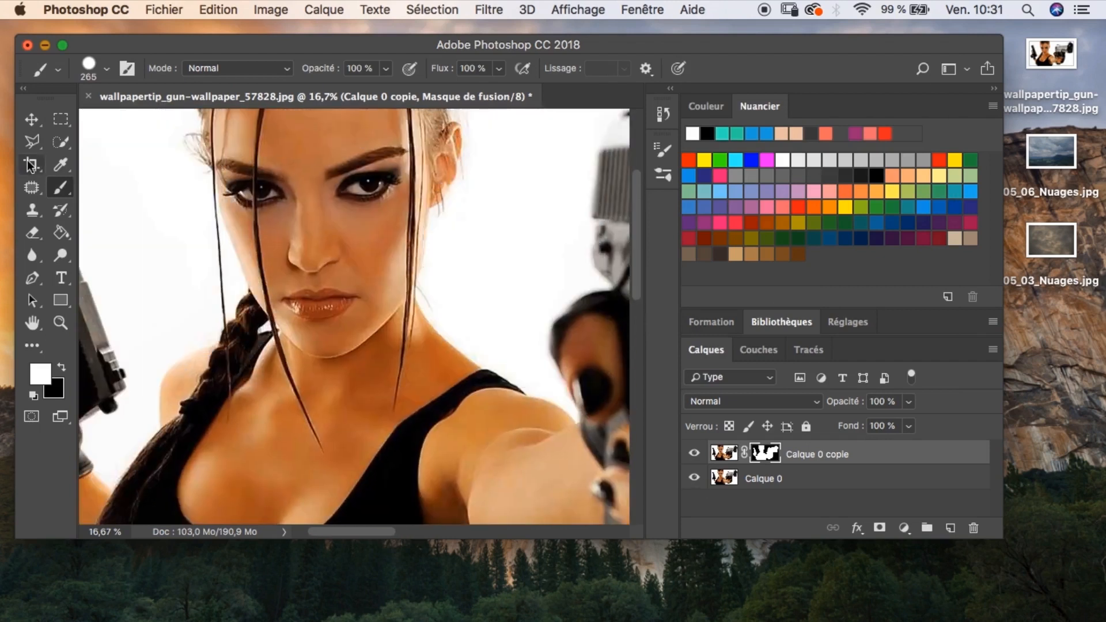
# Outline the cheek and temple on the braid side of the face with the Polygonal Lasso.
pyautogui.press('l')
pyautogui.click(238, 254)
pyautogui.click(283, 332)
pyautogui.click(300, 219)
pyautogui.click(261, 149)
pyautogui.click(214, 167)
pyautogui.click(238, 254)
# Hide Calque 0 and paint white on the layer mask inside the cheek and temple selection.
pyautogui.click(694, 478)
pyautogui.press('b')
pyautogui.moveTo(301, 219); pyautogui.dragTo(262, 299)
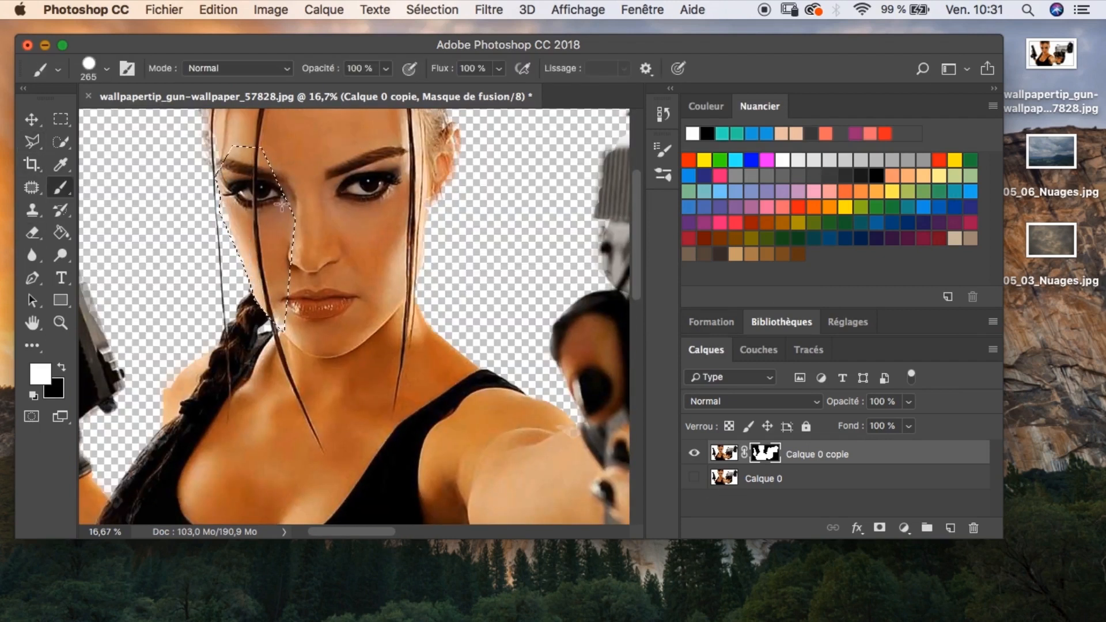
pyautogui.scroll(5, 283, 204)
pyautogui.moveTo(257, 244)
pyautogui.mouseDown()
pyautogui.moveTo(204, 307)
pyautogui.moveTo(208, 320)
pyautogui.moveTo(203, 175)
pyautogui.moveTo(219, 203)
pyautogui.moveTo(291, 169)
pyautogui.moveTo(385, 209)
pyautogui.moveTo(420, 288)
pyautogui.moveTo(435, 314)
pyautogui.mouseUp()
# Show Calque 0 and outline the braid side of the face from the temple to the jaw with the Polygonal Lasso.
pyautogui.hscroll(-2, 416, 342)
pyautogui.click(694, 478)
pyautogui.click(694, 478)
pyautogui.click(694, 478)
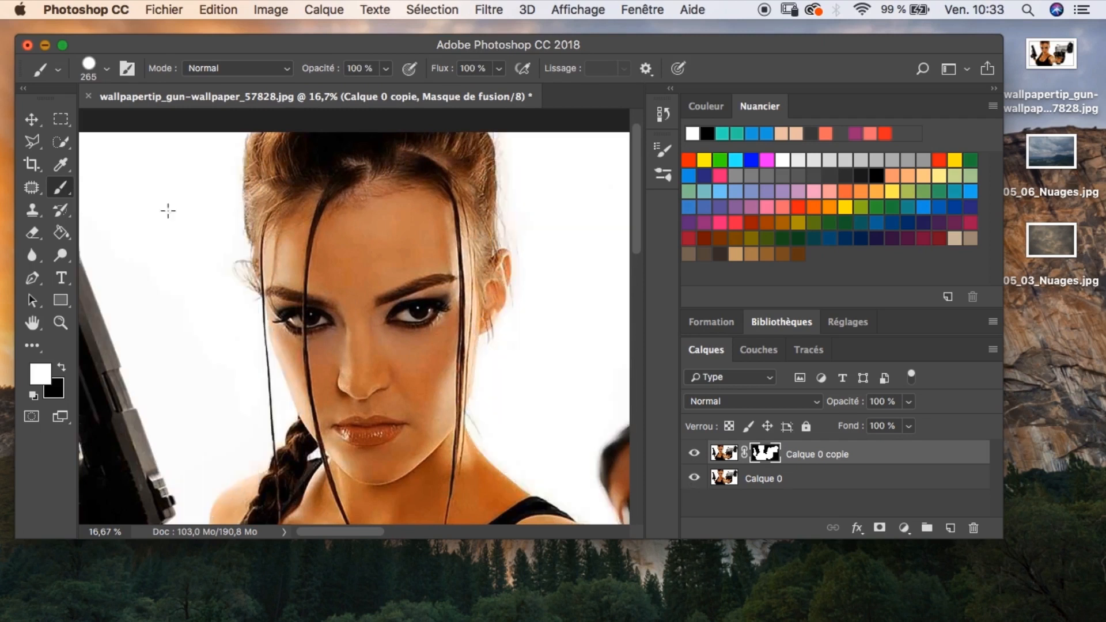
pyautogui.click(32, 165)
pyautogui.click(546, 457)
pyautogui.click(31, 142)
pyautogui.click(444, 288)
pyautogui.click(285, 379)
pyautogui.click(317, 441)
pyautogui.click(341, 337)
pyautogui.click(326, 257)
pyautogui.click(273, 229)
pyautogui.click(266, 300)
# Hide Calque 0 and set the brush's foreground colour to white.
pyautogui.click(694, 477)
pyautogui.click(60, 187)
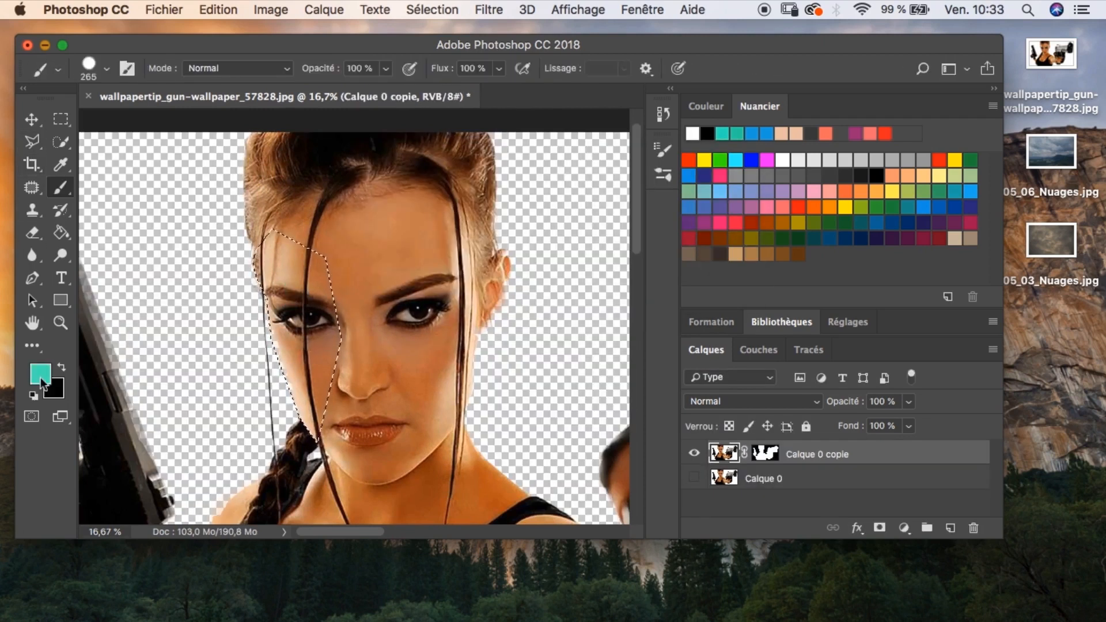
pyautogui.click(40, 376)
pyautogui.click(279, 173)
pyautogui.click(778, 172)
# Paint white on the layer mask along the selected face edge and deselect.
pyautogui.click(766, 454)
pyautogui.moveTo(259, 247); pyautogui.dragTo(311, 423)
pyautogui.press('super+d')
# Show Calque 0 and outline the ear, cheek and jaw on the face's gun-facing side with the Polygonal Lasso.
pyautogui.click(694, 478)
pyautogui.click(32, 142)
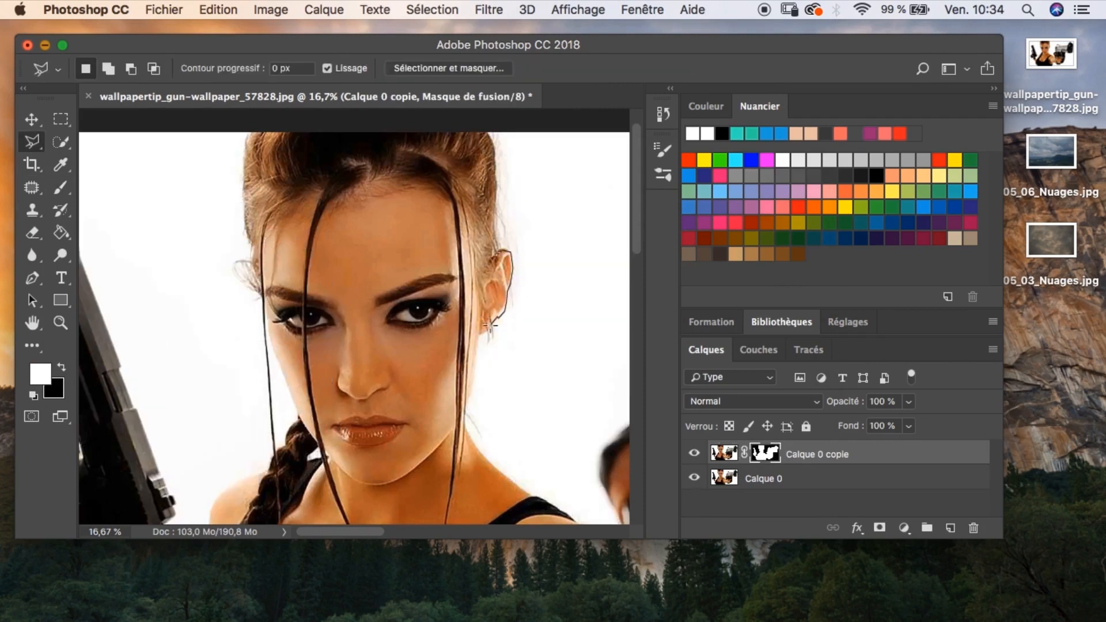
pyautogui.click(449, 432)
pyautogui.click(433, 371)
pyautogui.click(451, 300)
pyautogui.click(490, 277)
pyautogui.click(498, 254)
# Hide Calque 0 and paint white on the layer mask inside the ear and jaw selection.
pyautogui.click(694, 477)
pyautogui.click(61, 187)
pyautogui.moveTo(501, 262); pyautogui.dragTo(457, 424)
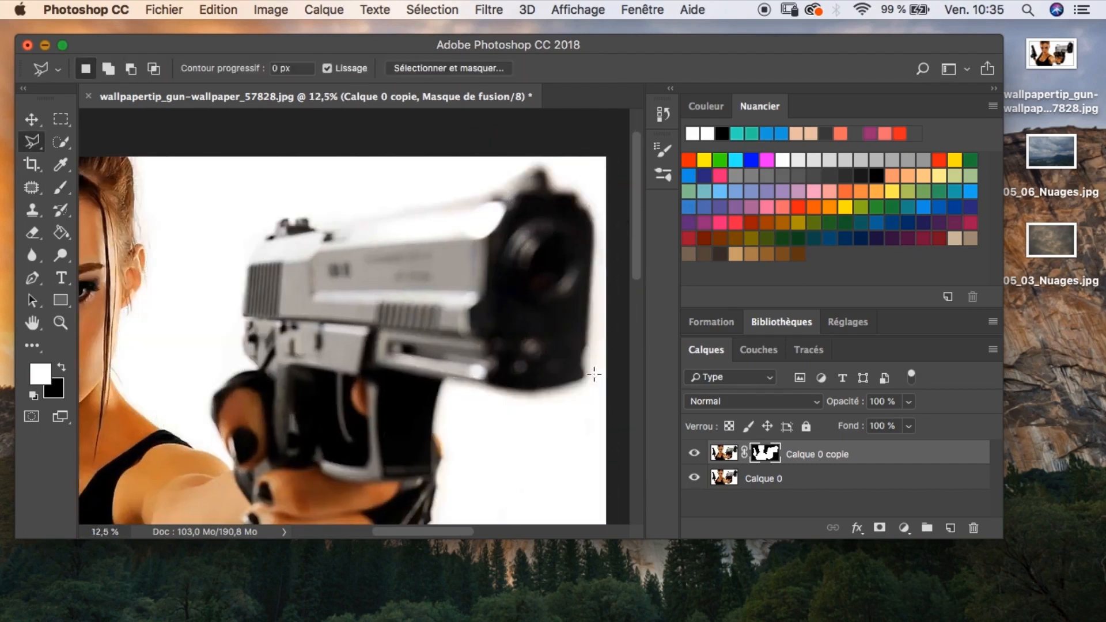
# Outline the upper and rear edges of the pistol in the foreground with the Polygonal Lasso.
pyautogui.click(586, 211)
pyautogui.click(577, 205)
pyautogui.click(578, 194)
pyautogui.click(552, 193)
pyautogui.click(544, 167)
pyautogui.click(539, 163)
pyautogui.click(490, 198)
pyautogui.click(324, 229)
pyautogui.click(249, 264)
pyautogui.click(246, 331)
pyautogui.click(262, 367)
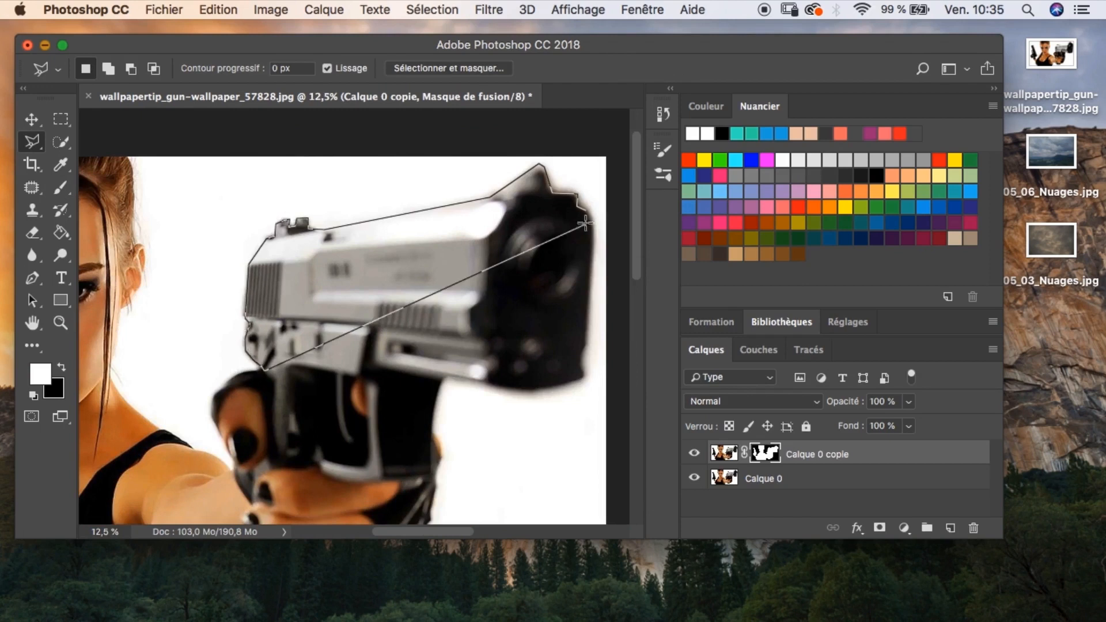
pyautogui.click(586, 211)
# Hide Calque 0 and toggle its visibility to compare the cutout with the original photo.
pyautogui.click(694, 478)
pyautogui.press('b')
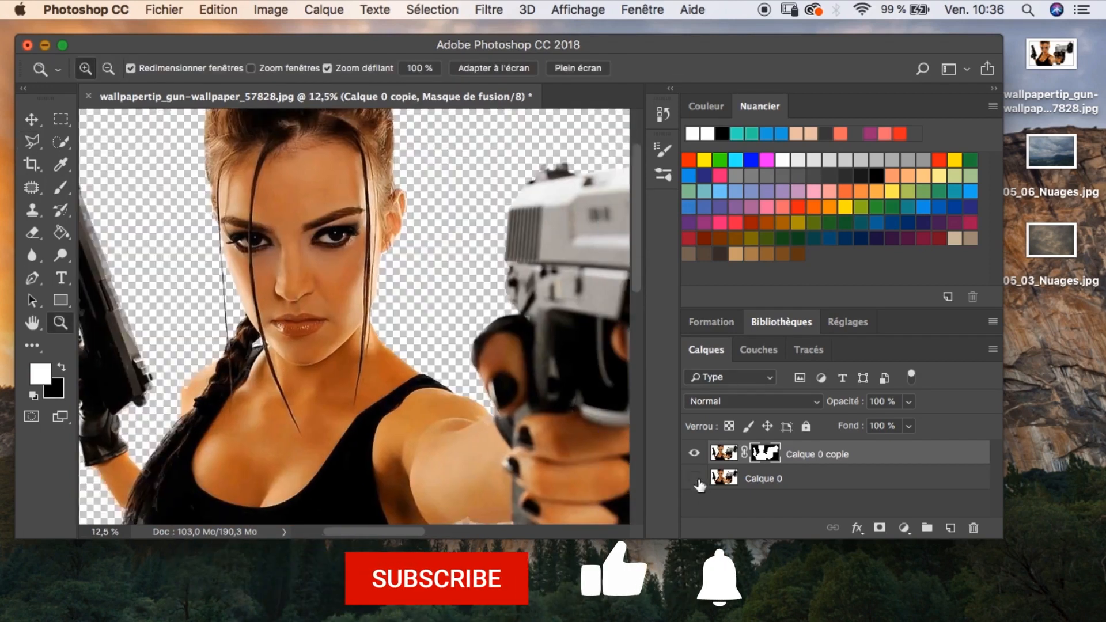
pyautogui.click(694, 478)
pyautogui.click(694, 478)
pyautogui.press('v')
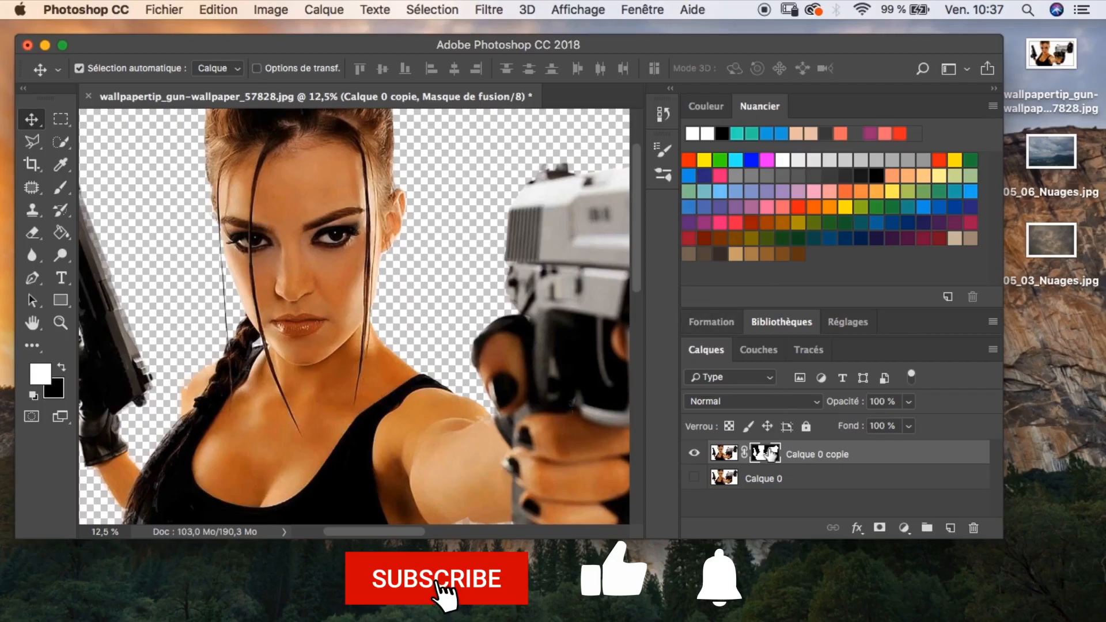
# Display the layer mask of Calque 0 copie on its own and choose the Burn tool with the Tons moyens range.
pyautogui.keyDown('alt'); pyautogui.click(766, 454); pyautogui.keyUp('alt')
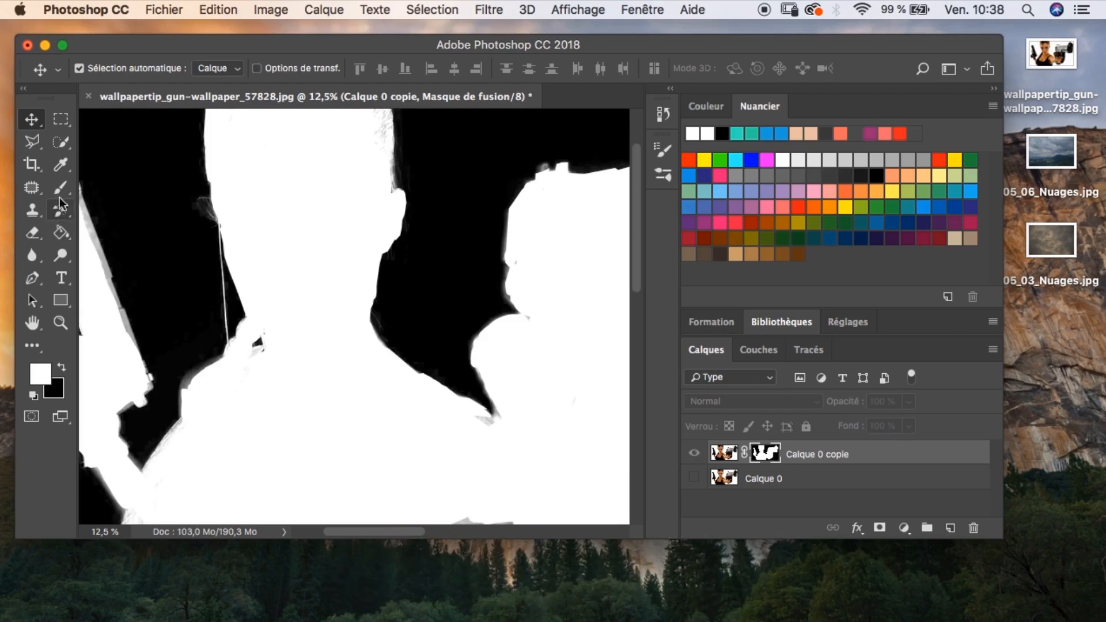
pyautogui.click(65, 253)
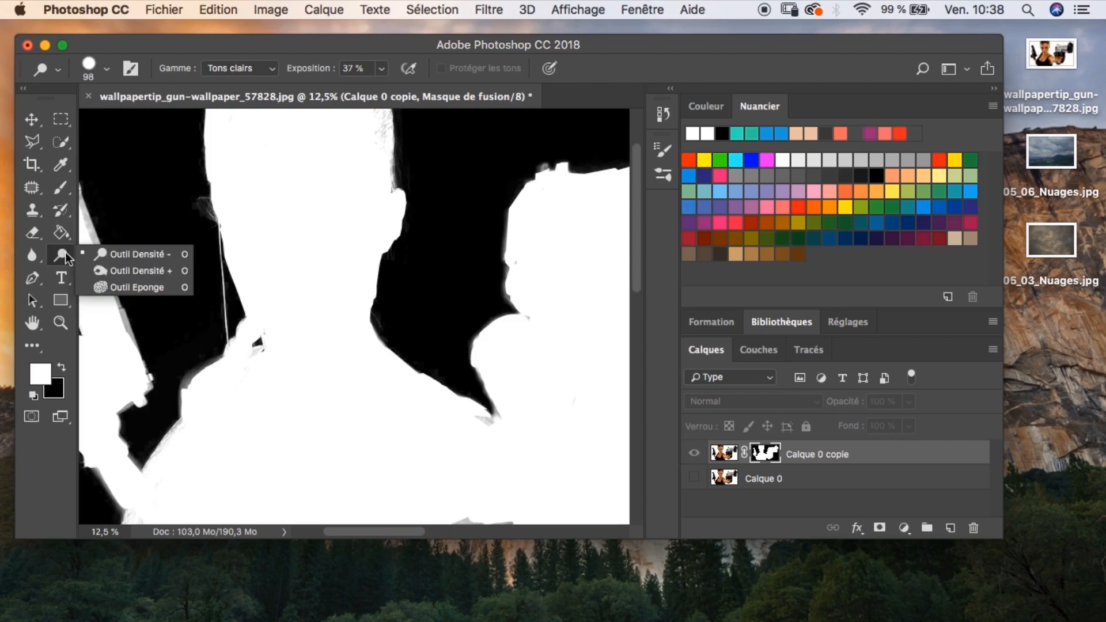
pyautogui.click(101, 269)
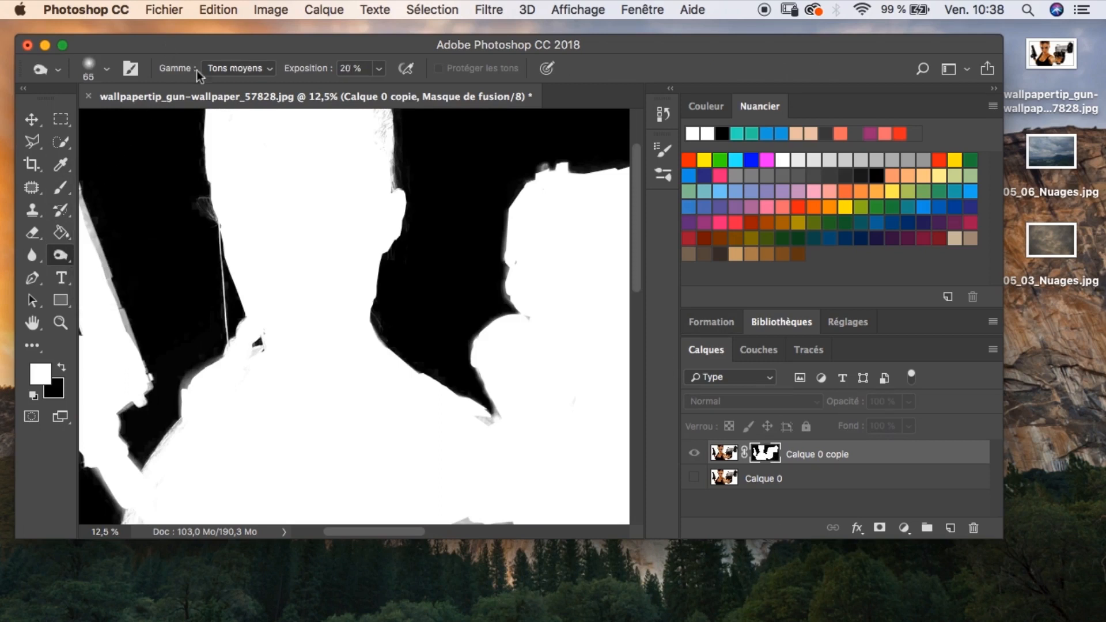
pyautogui.click(218, 70)
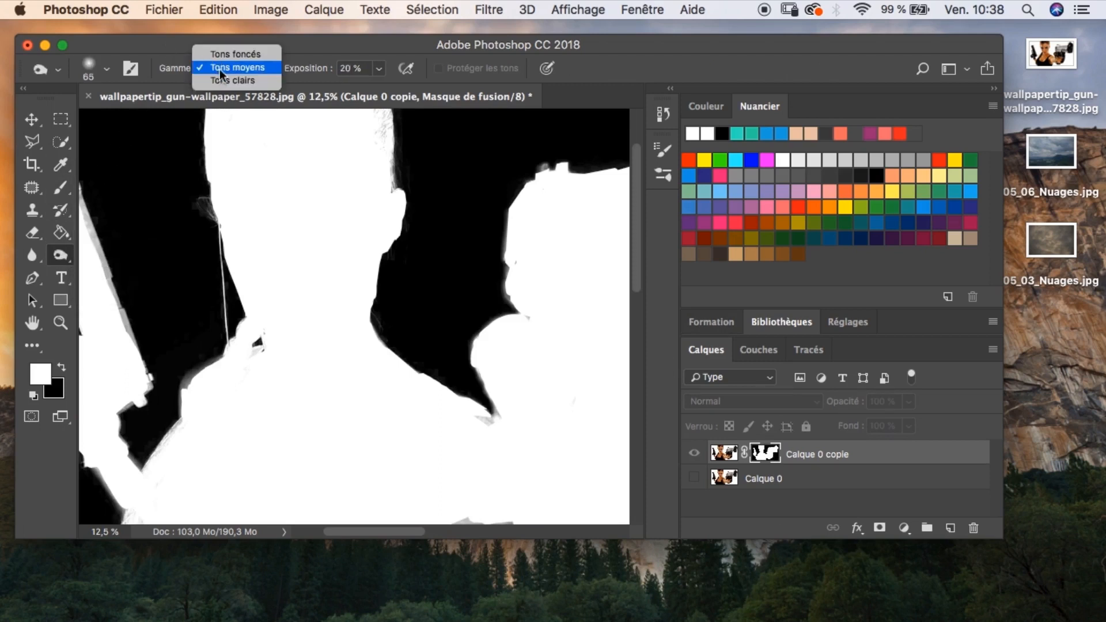
pyautogui.click(220, 69)
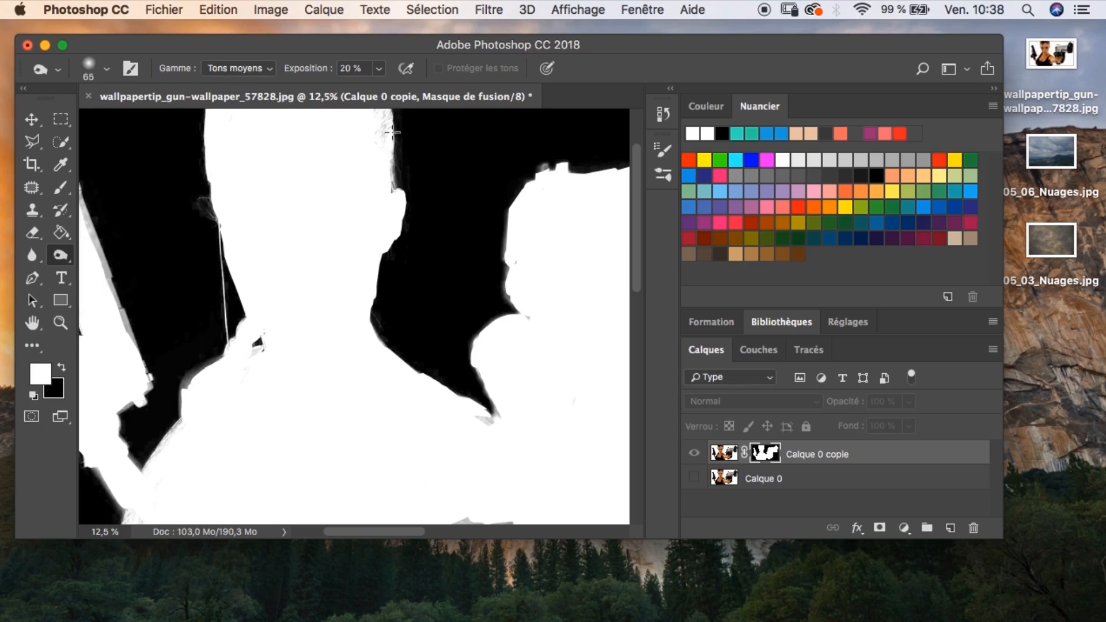
# Choose the Dodge tool, leave the mask-only display and zoom out to view the cutout.
pyautogui.scroll(5, 339, 181)
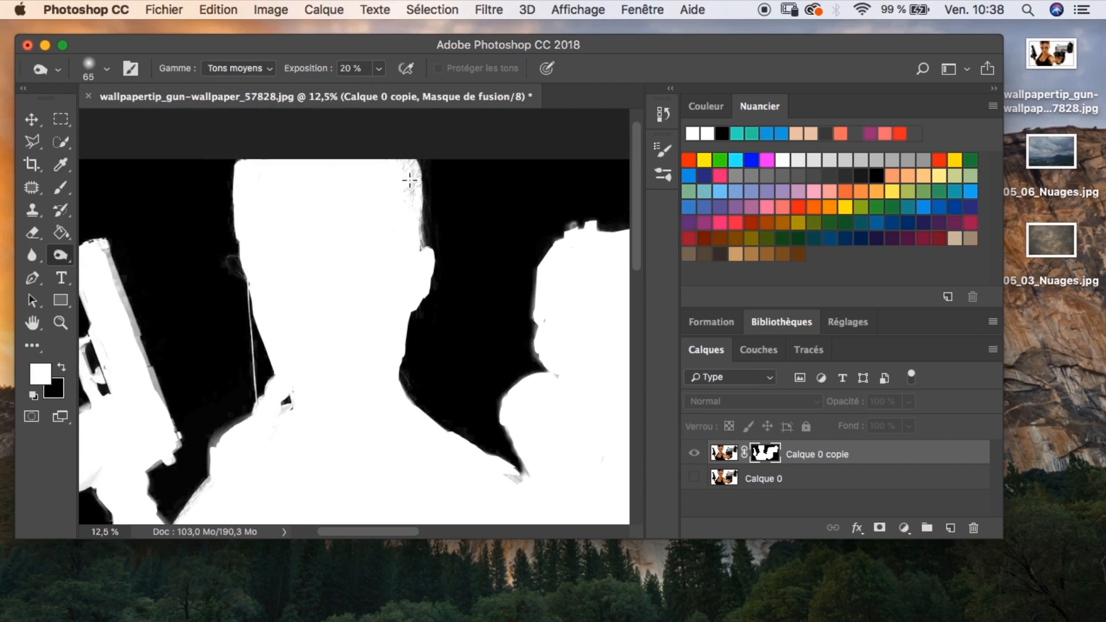
pyautogui.click(62, 255)
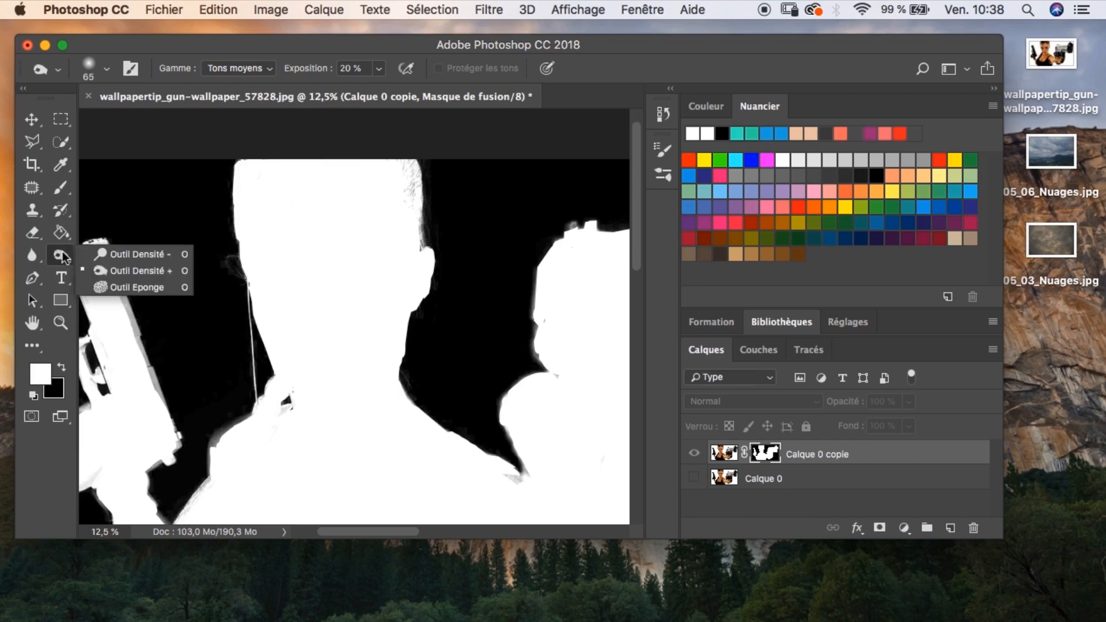
pyautogui.click(137, 254)
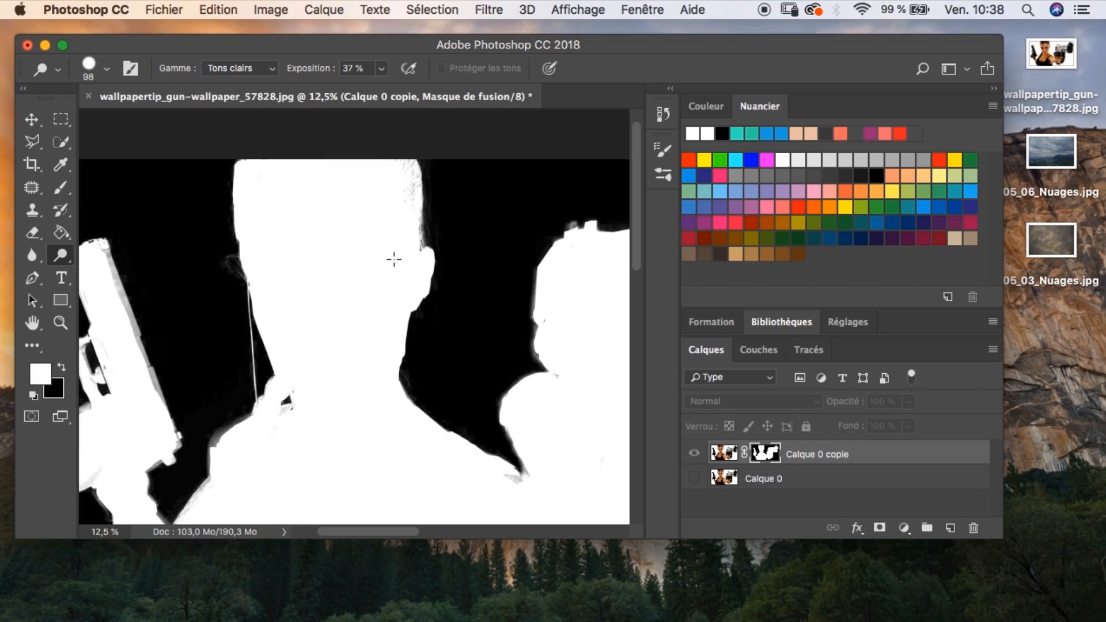
pyautogui.keyDown('alt'); pyautogui.click(768, 457); pyautogui.keyUp('alt')
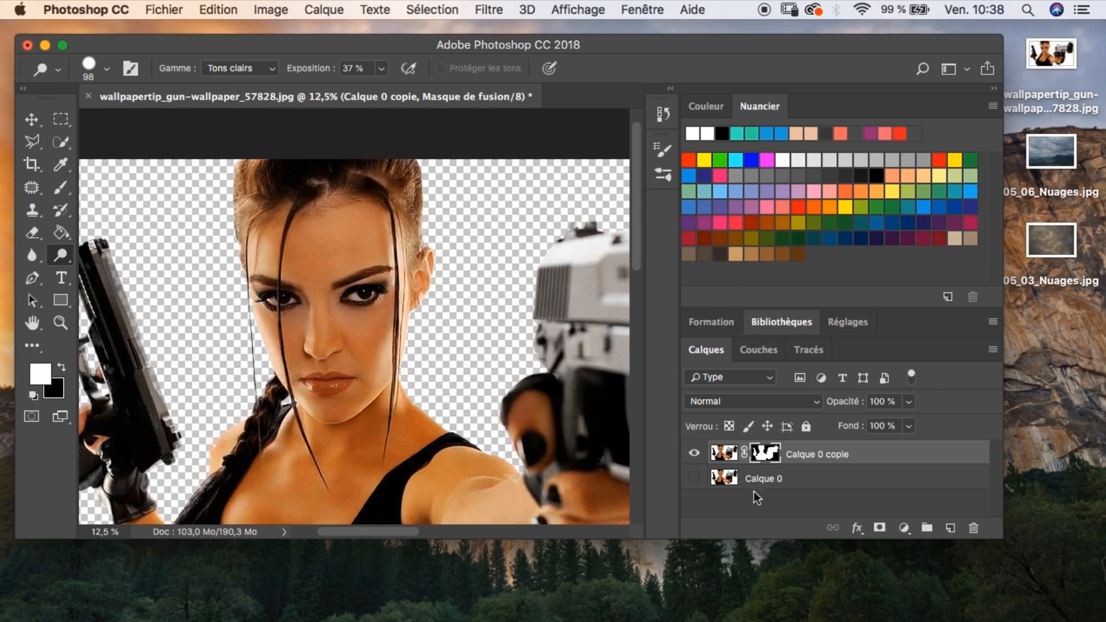
pyautogui.press('z')
pyautogui.keyDown('alt'); pyautogui.click(393, 373); pyautogui.keyUp('alt')
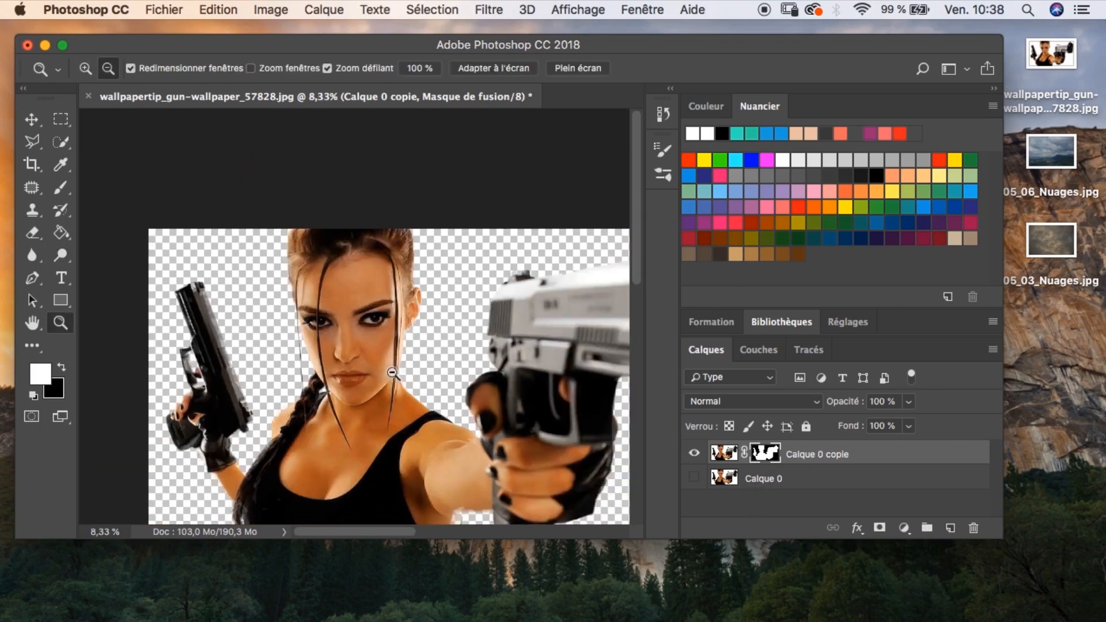
pyautogui.keyDown('alt'); pyautogui.click(386, 392); pyautogui.keyUp('alt')
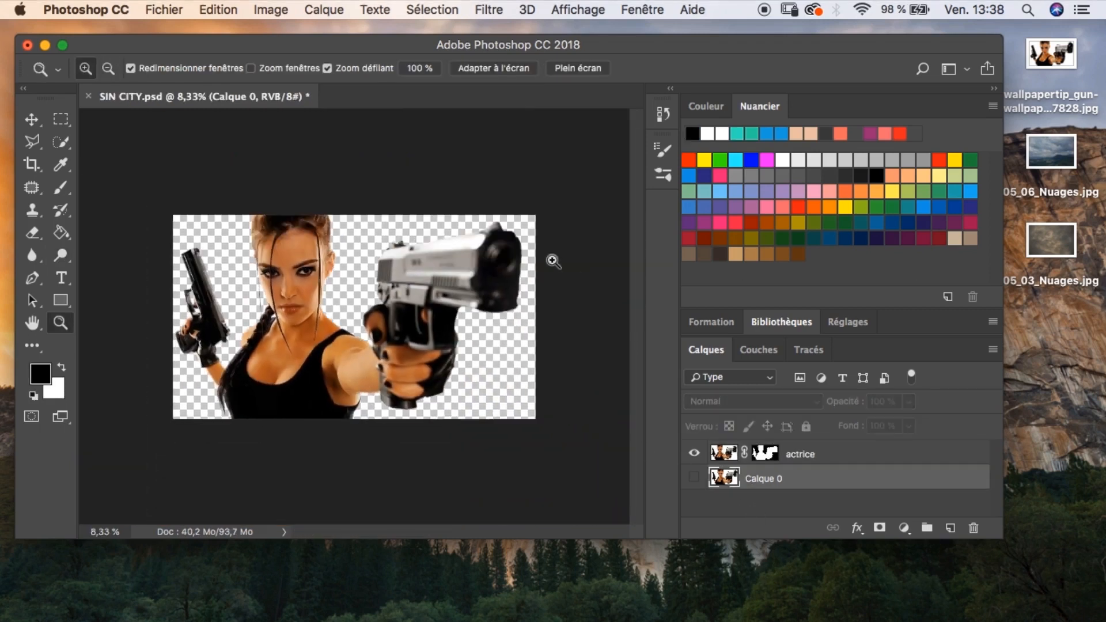
# Place 05_06_Nuages.jpg beneath the actrice layer and scale it to about 127% so it covers the canvas.
pyautogui.moveTo(1059, 181); pyautogui.dragTo(484, 289)
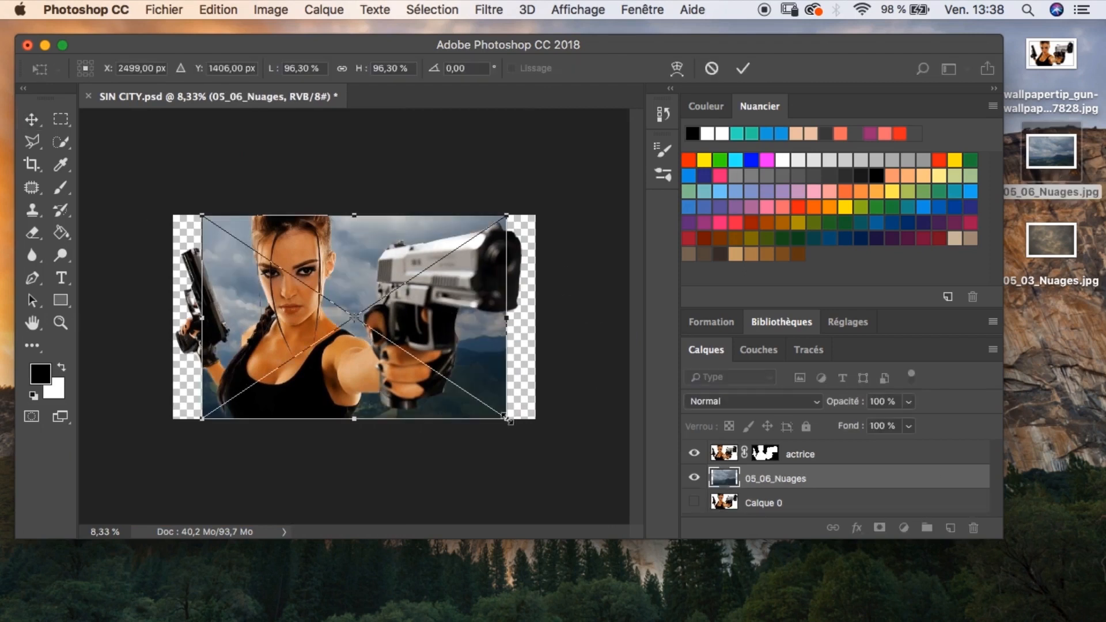
pyautogui.moveTo(547, 443); pyautogui.dragTo(551, 451)
pyautogui.moveTo(506, 368); pyautogui.dragTo(502, 391)
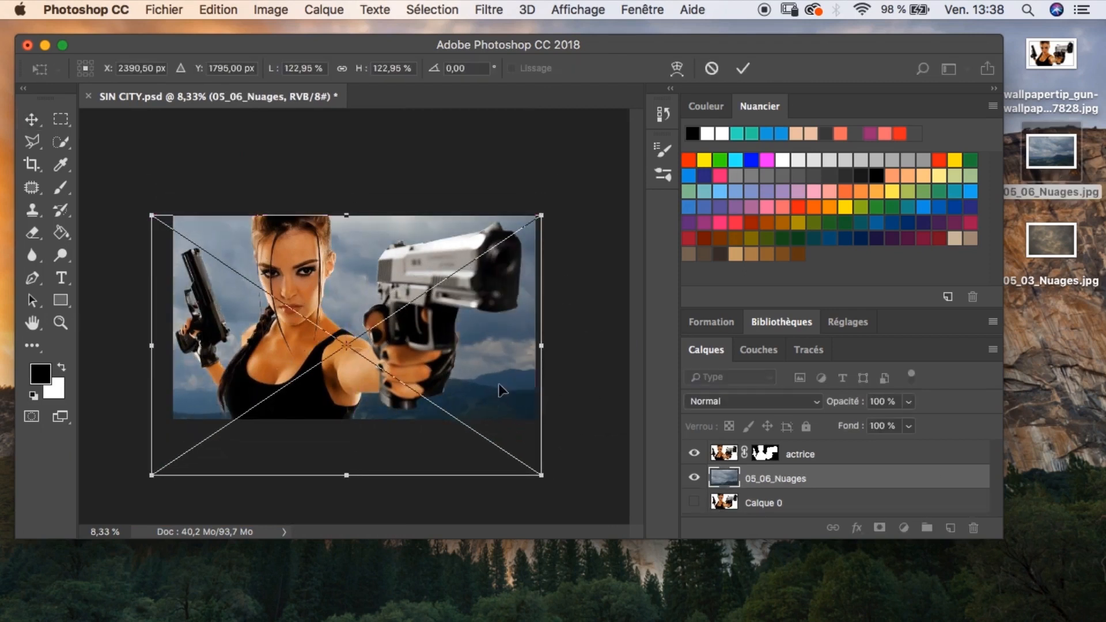
pyautogui.moveTo(160, 229); pyautogui.dragTo(155, 224)
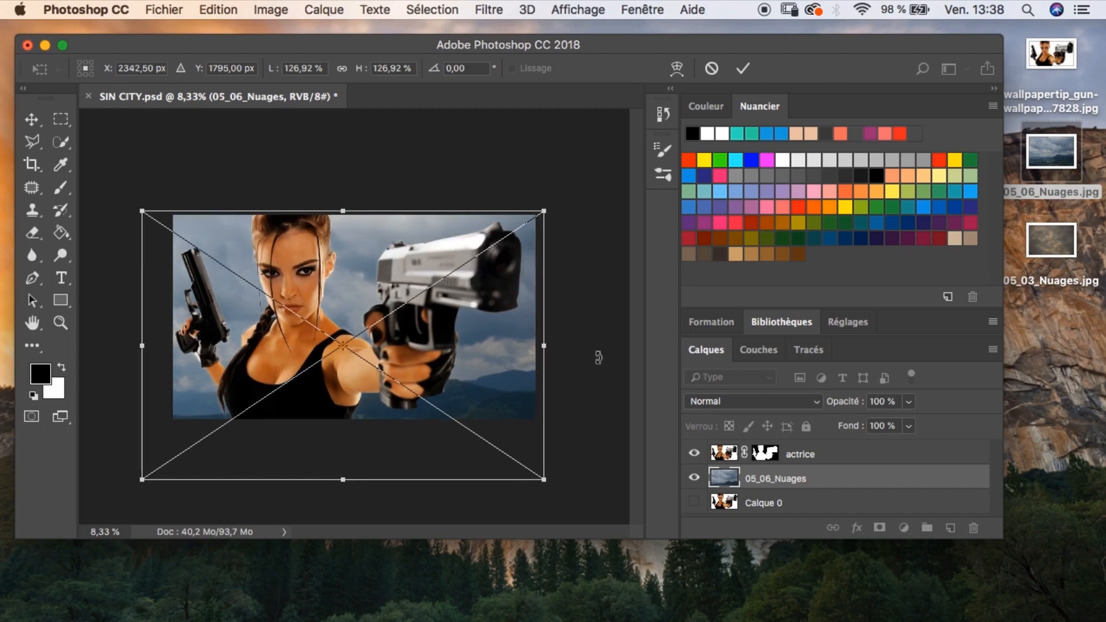
pyautogui.press('Return')
# Add a monochrome Channel Mixer adjustment above the clouds, raising the red share and slightly lowering the constant.
pyautogui.click(909, 527)
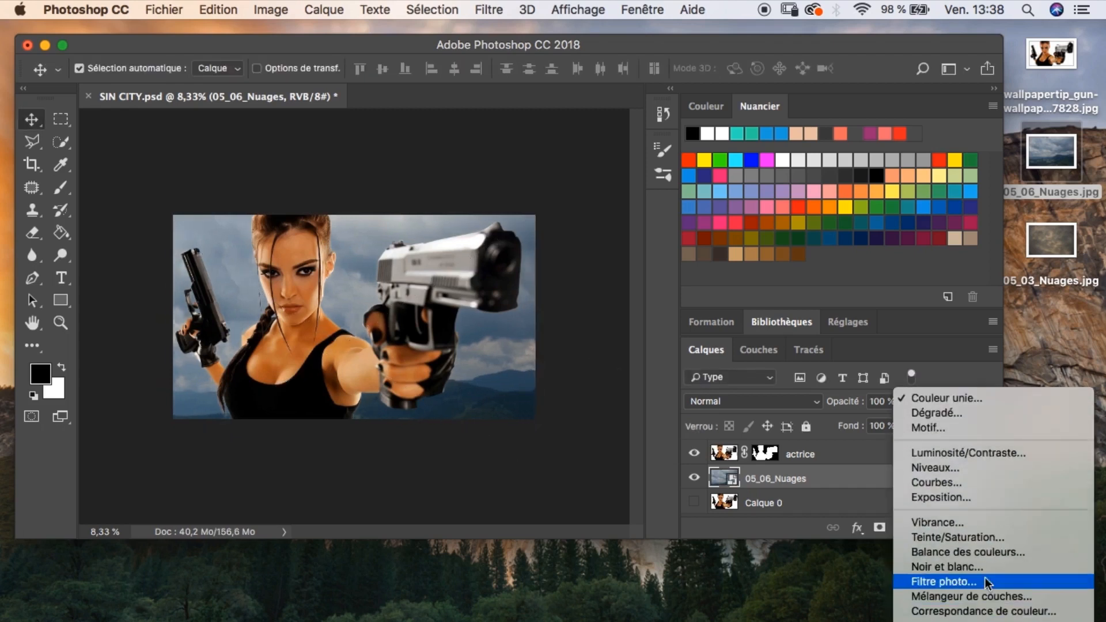
pyautogui.click(968, 596)
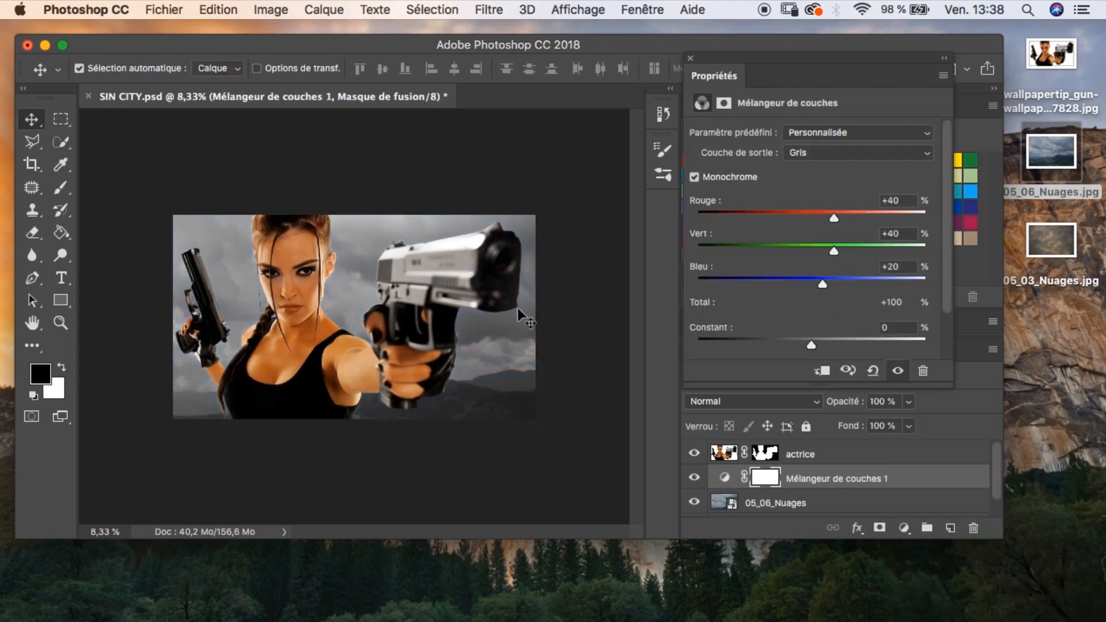
pyautogui.moveTo(834, 218); pyautogui.dragTo(848, 219)
pyautogui.moveTo(811, 344); pyautogui.dragTo(806, 341)
pyautogui.click(690, 58)
# Add a Curves adjustment above the Channel Mixer, raising the black point slightly and moving the white point to input 235.
pyautogui.click(905, 527)
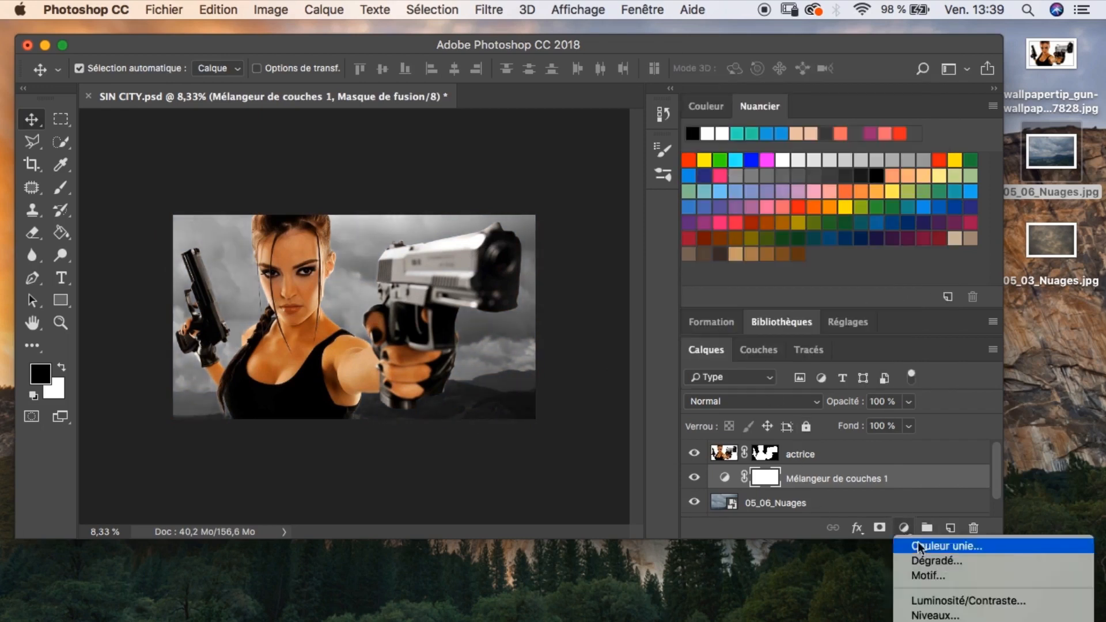
pyautogui.click(945, 496)
pyautogui.moveTo(763, 326); pyautogui.dragTo(764, 325)
pyautogui.moveTo(914, 173); pyautogui.dragTo(902, 173)
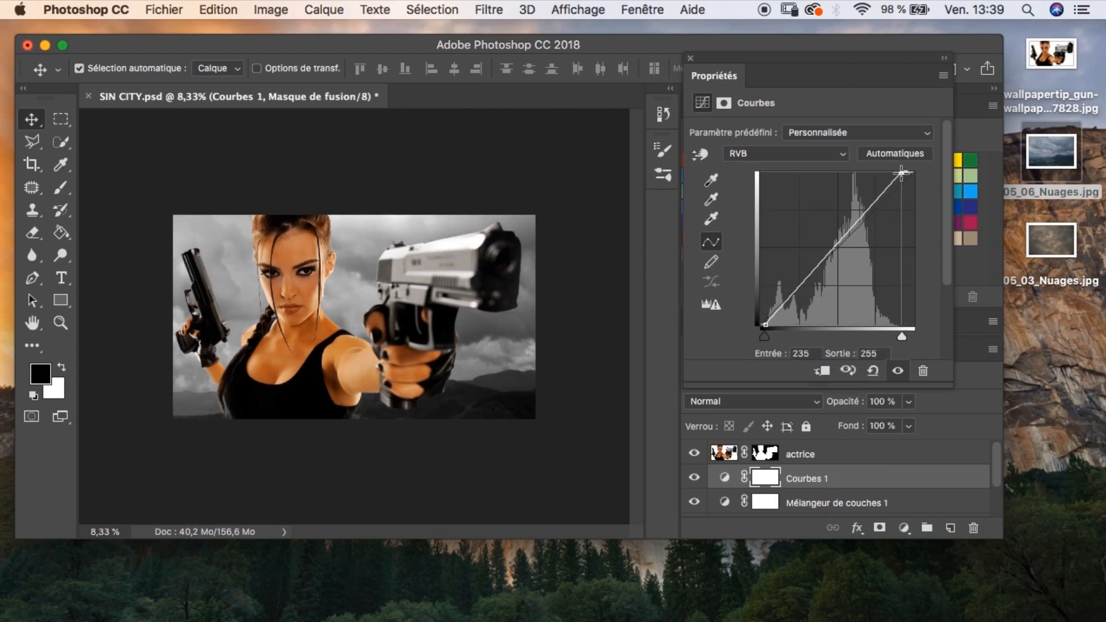
pyautogui.click(691, 58)
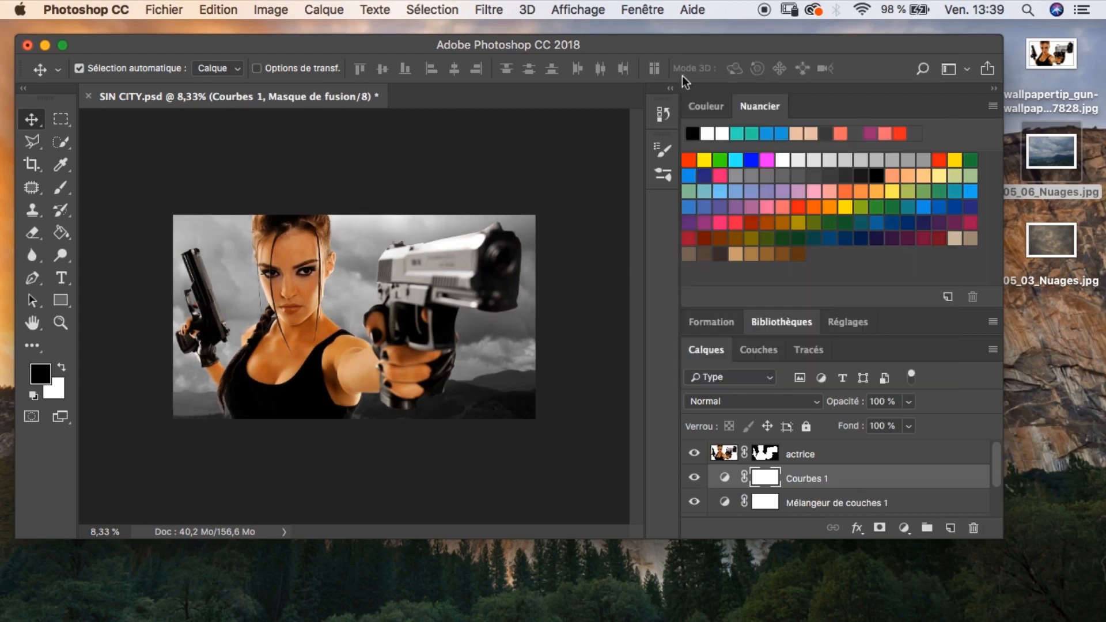
# Create a layer above Courbes 1 and darken the image edges with a soft 3163 px black brush at 10% opacity.
pyautogui.click(950, 528)
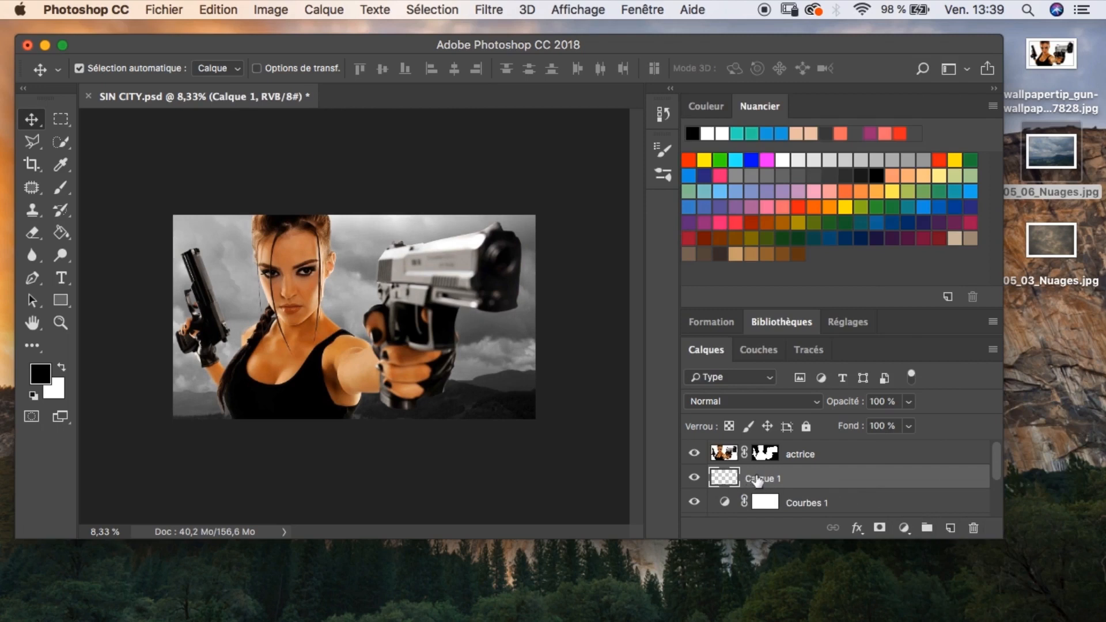
pyautogui.press('b')
pyautogui.moveTo(385, 68)
pyautogui.mouseDown()
pyautogui.moveTo(412, 93)
pyautogui.moveTo(385, 91)
pyautogui.mouseUp()
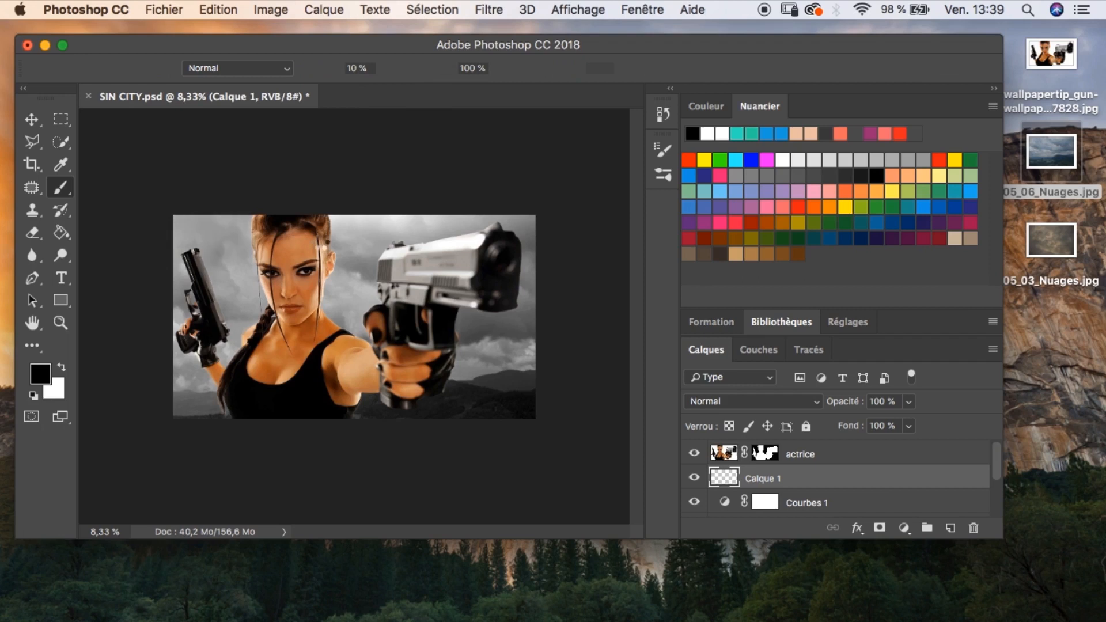
pyautogui.click(228, 420)
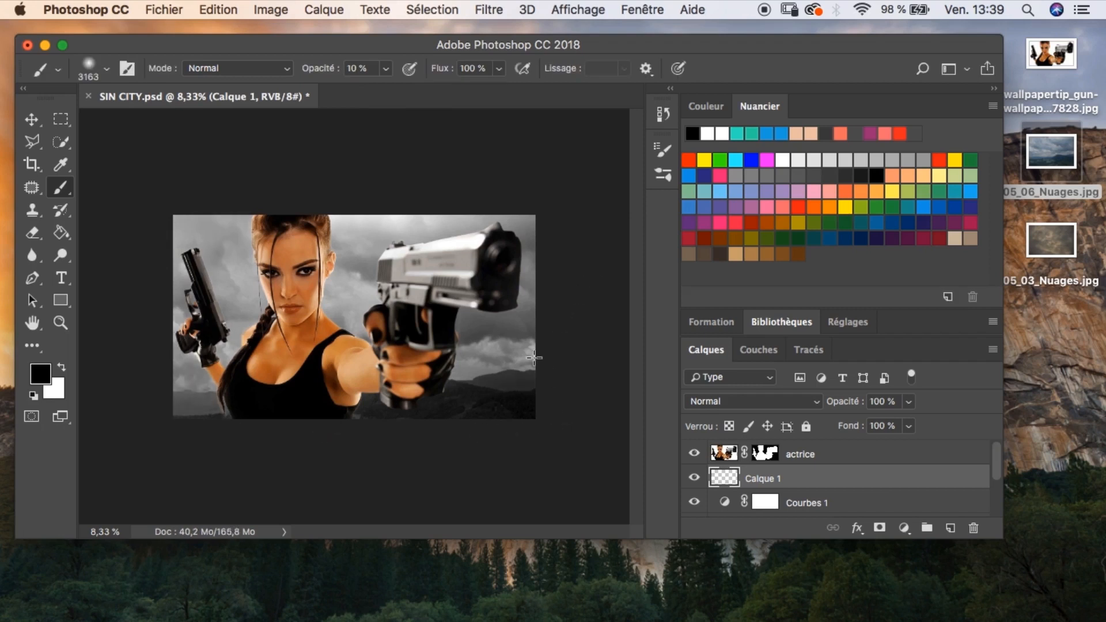
pyautogui.click(465, 212)
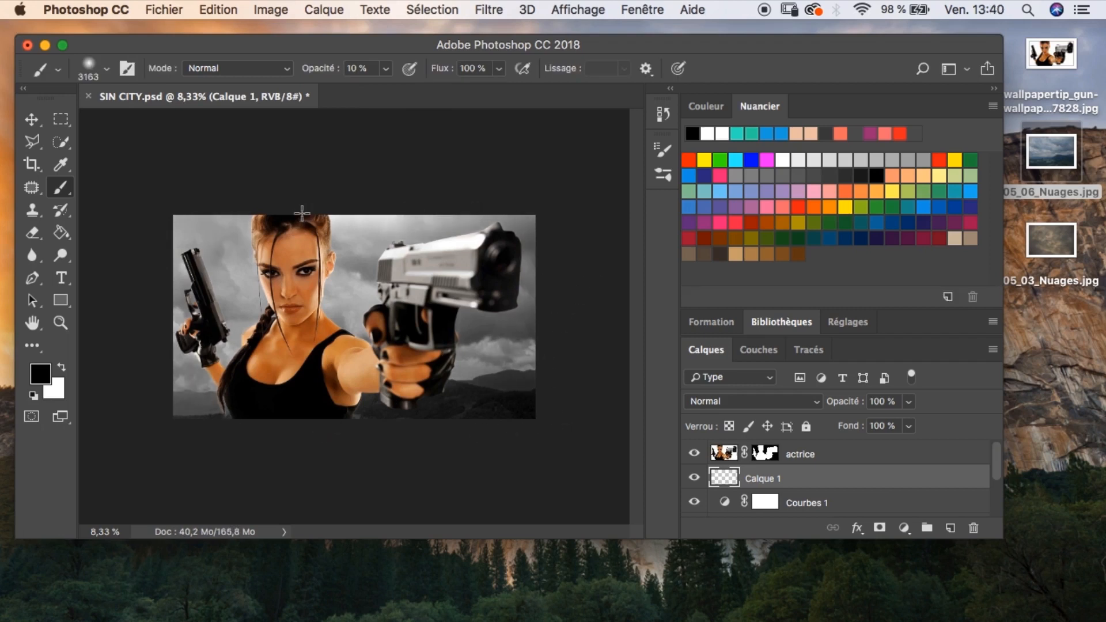
pyautogui.moveTo(205, 209); pyautogui.dragTo(176, 432)
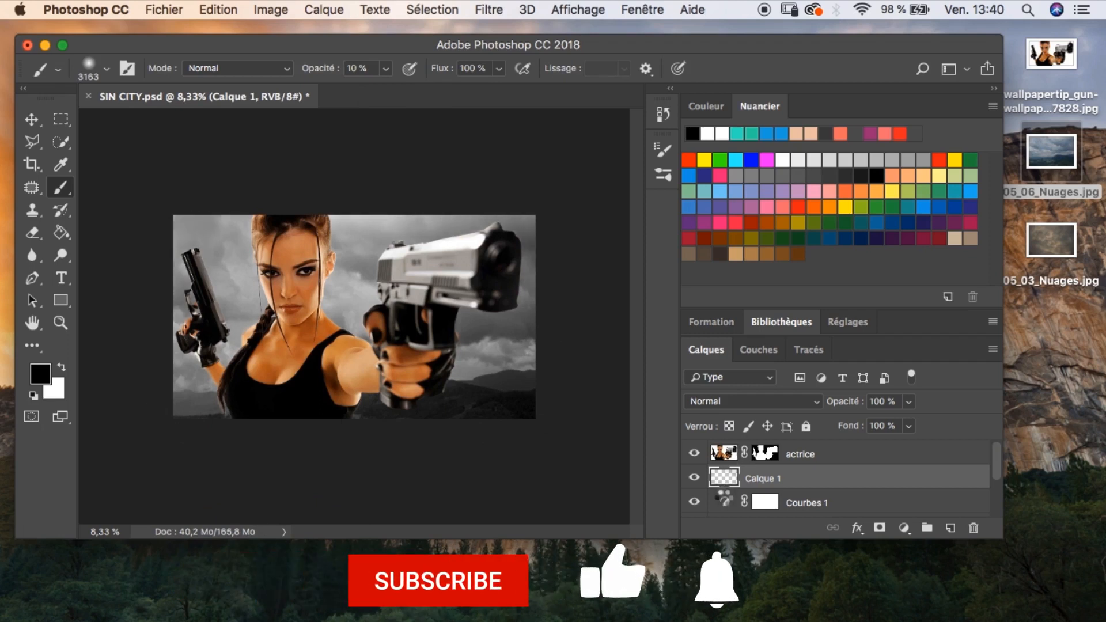
pyautogui.click(694, 480)
pyautogui.click(694, 480)
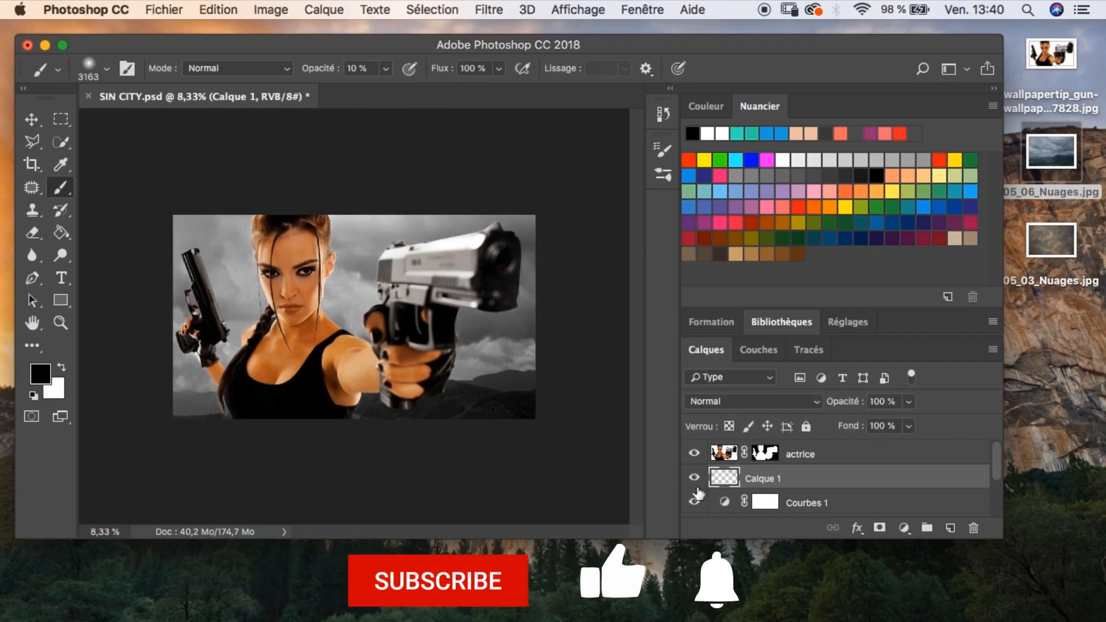
# Group Calque 1 with the Curves and Channel Mixer adjustment layers.
pyautogui.moveTo(996, 468)
pyautogui.mouseDown()
pyautogui.moveTo(995, 490)
pyautogui.moveTo(994, 480)
pyautogui.mouseUp()
pyautogui.keyDown('shift'); pyautogui.click(881, 480); pyautogui.keyUp('shift')
pyautogui.click(926, 526)
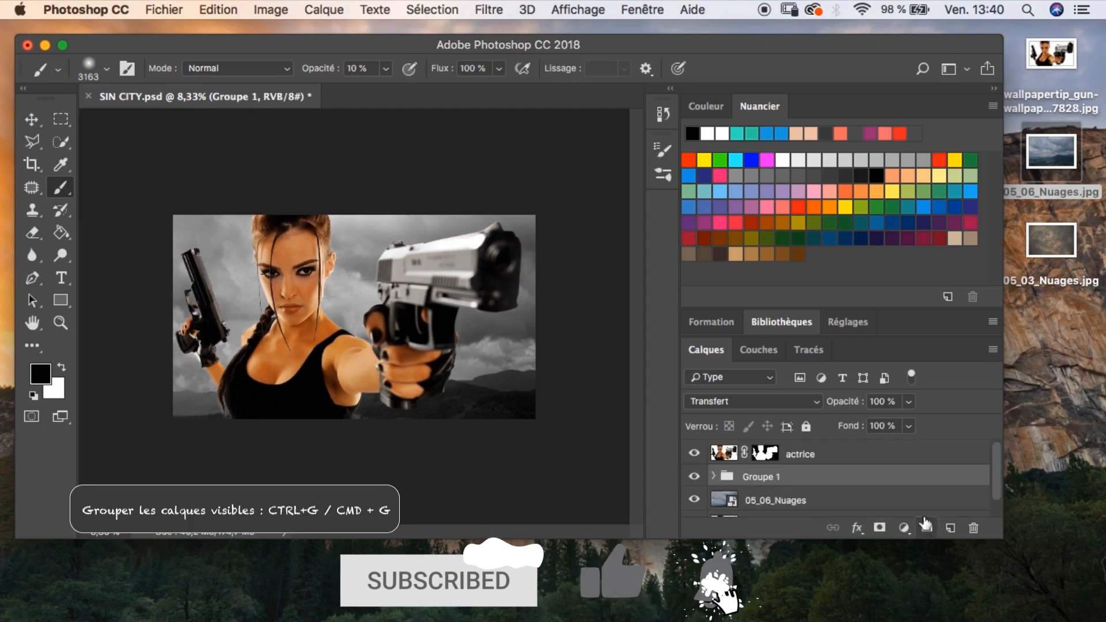
# Try to move the 05_06_Nuages layer into Groupe 1 and undo the move.
pyautogui.doubleClick(766, 495)
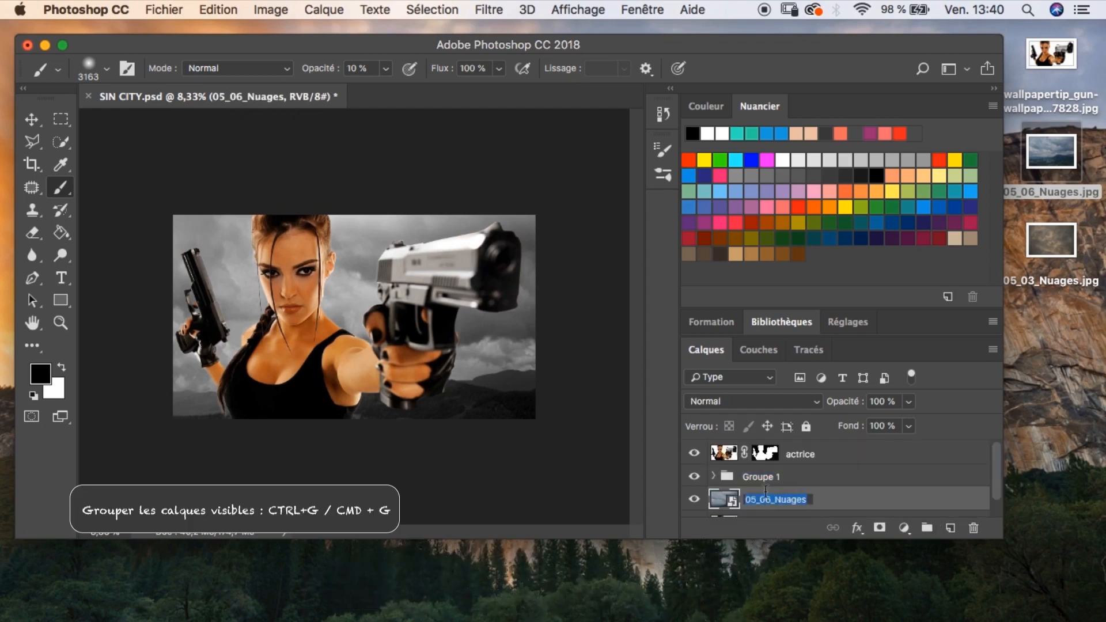
pyautogui.moveTo(766, 491); pyautogui.dragTo(742, 484)
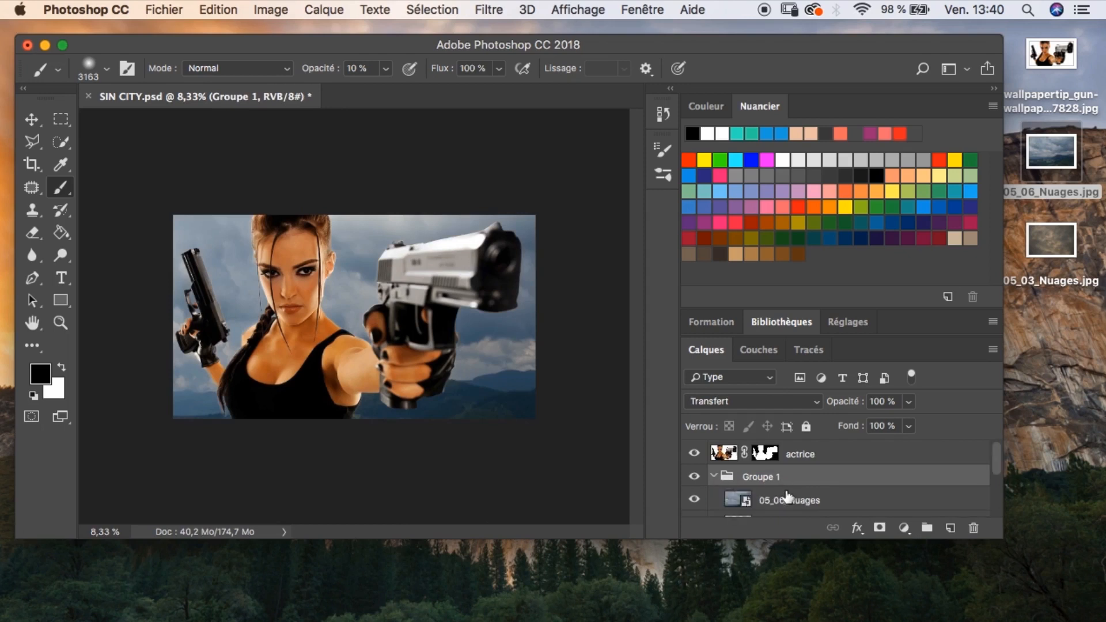
pyautogui.press('super+z')
# Move the 05_06_Nuages layer into Groupe 1 beneath its adjustment layers and collapse the group.
pyautogui.moveTo(835, 505); pyautogui.dragTo(842, 478)
pyautogui.moveTo(839, 479); pyautogui.dragTo(844, 501)
pyautogui.click(845, 493)
pyautogui.moveTo(995, 488); pyautogui.dragTo(994, 456)
pyautogui.click(714, 476)
# Rename Groupe 1 as Ciel.
pyautogui.doubleClick(773, 478)
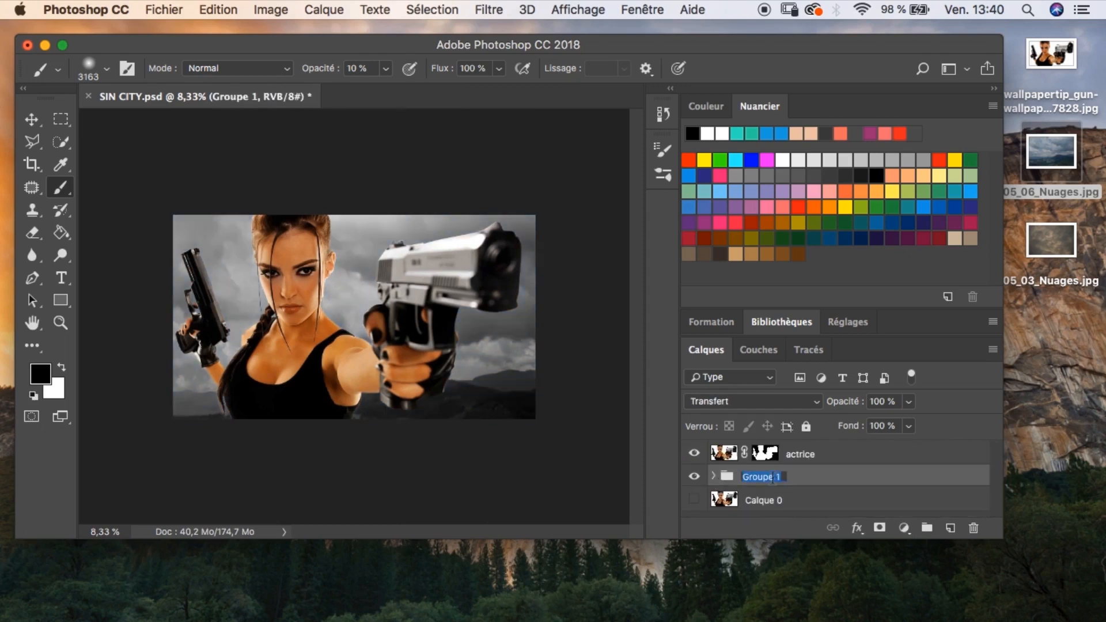
pyautogui.write('Ciel')
pyautogui.press('Return')
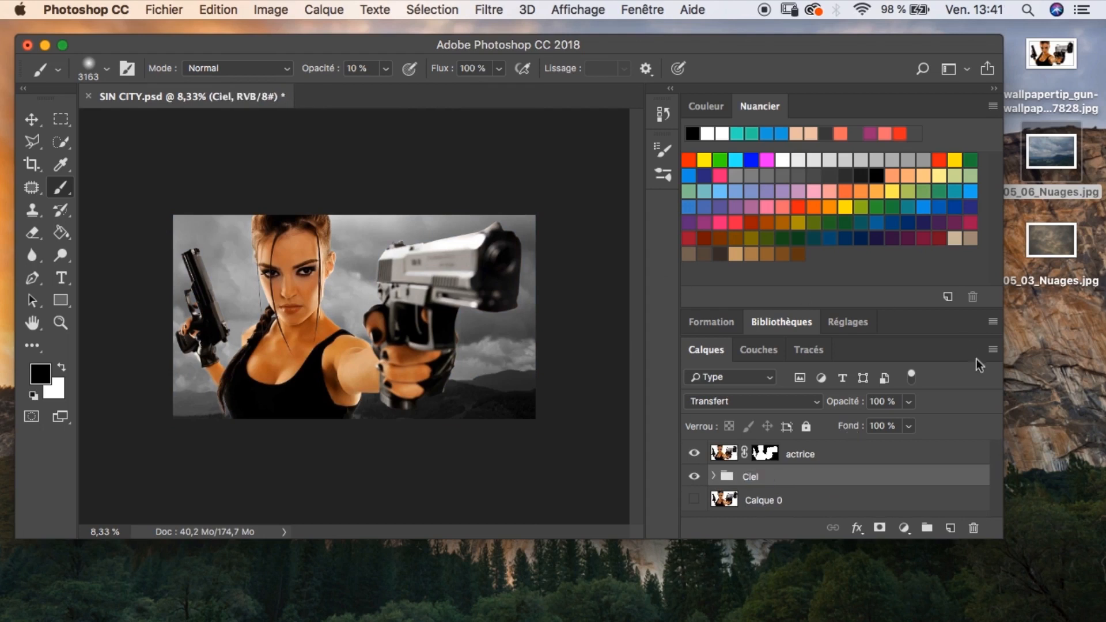
# Rename the painted edge-darkening layer inside the Ciel group as vignetage and collapse the group.
pyautogui.click(714, 478)
pyautogui.doubleClick(783, 500)
pyautogui.write('vignetage')
pyautogui.press('Return')
pyautogui.click(714, 477)
pyautogui.press('v')
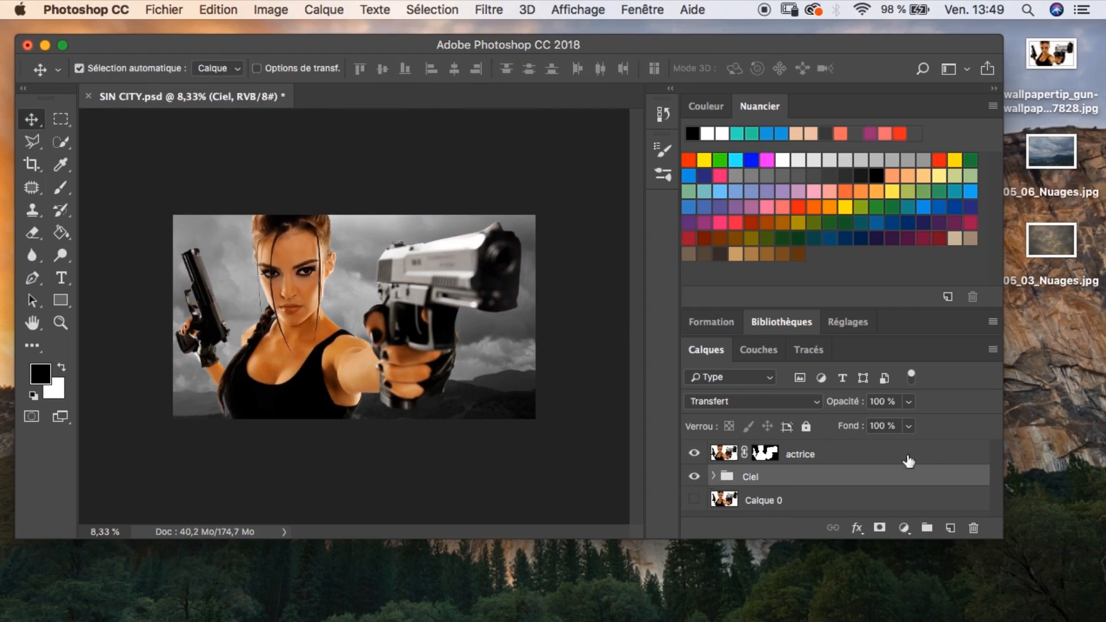
# Add a Teinte/Saturation adjustment layer above the actrice layer and clip it to that layer.
pyautogui.click(906, 455)
pyautogui.click(904, 528)
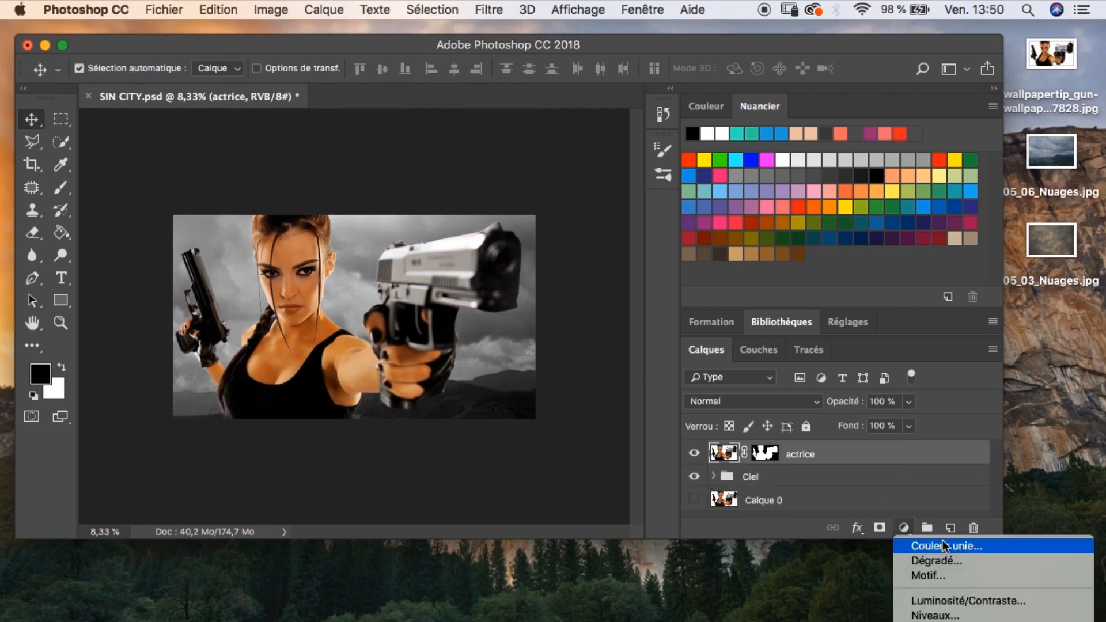
pyautogui.click(958, 522)
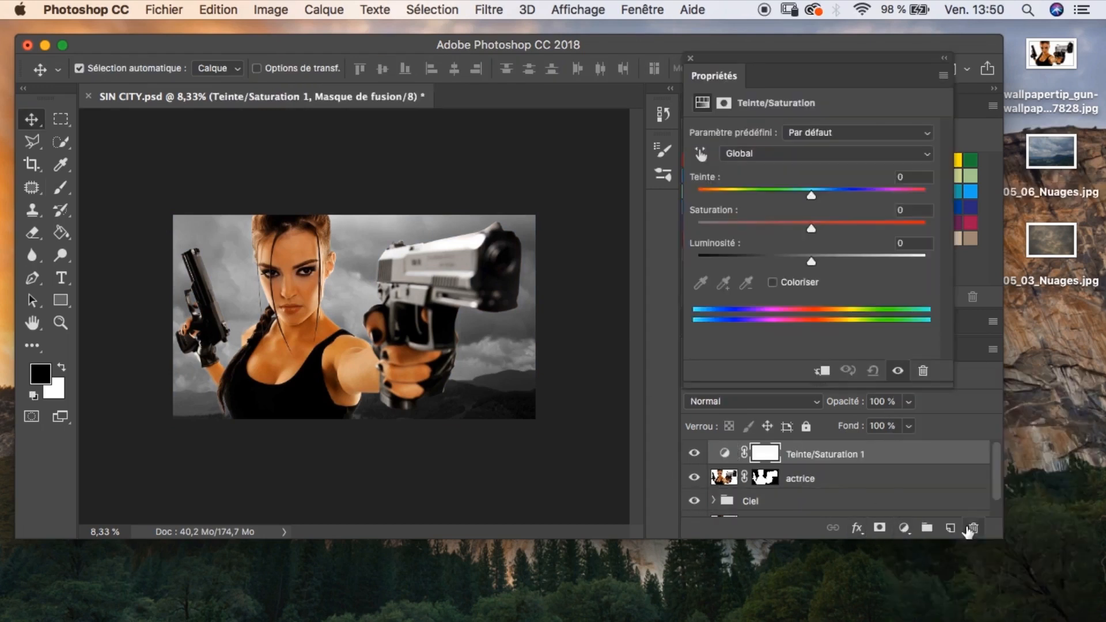
pyautogui.click(821, 371)
pyautogui.click(772, 282)
pyautogui.click(772, 281)
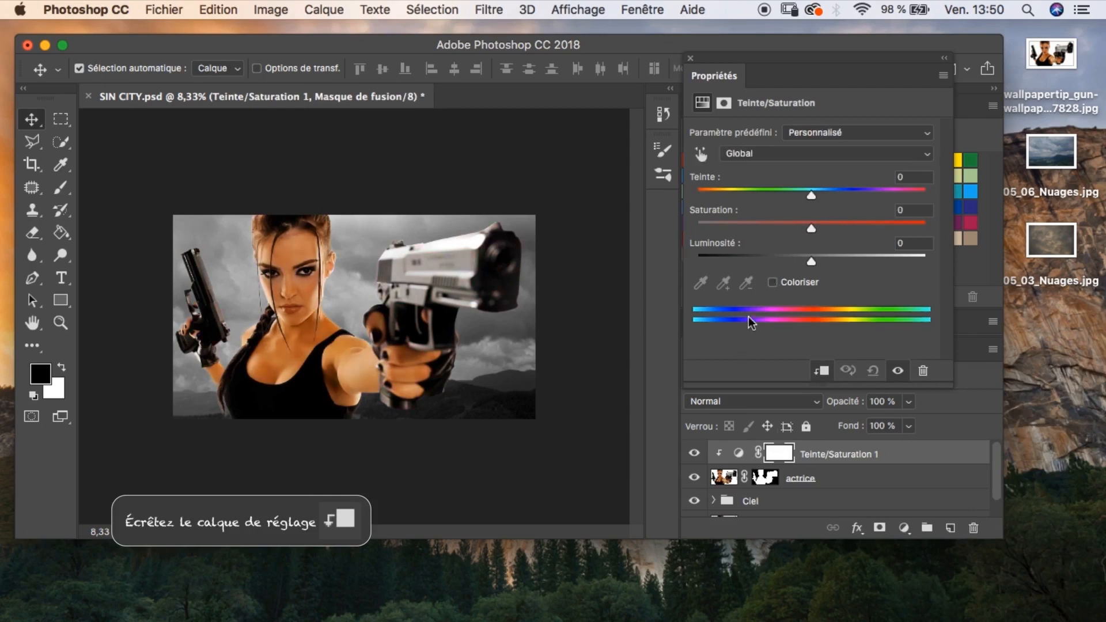
# Set the clipped Teinte/Saturation adjustment to hue +3, saturation -8 and lightness +1.
pyautogui.moveTo(812, 196); pyautogui.dragTo(813, 196)
pyautogui.moveTo(811, 261); pyautogui.dragTo(813, 229)
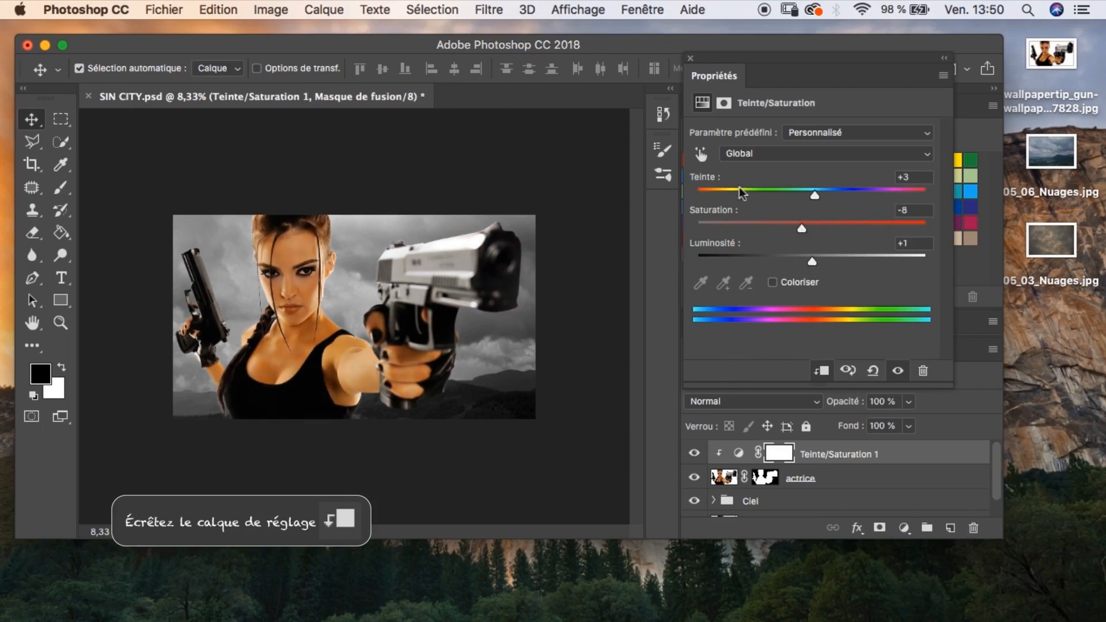
pyautogui.click(690, 59)
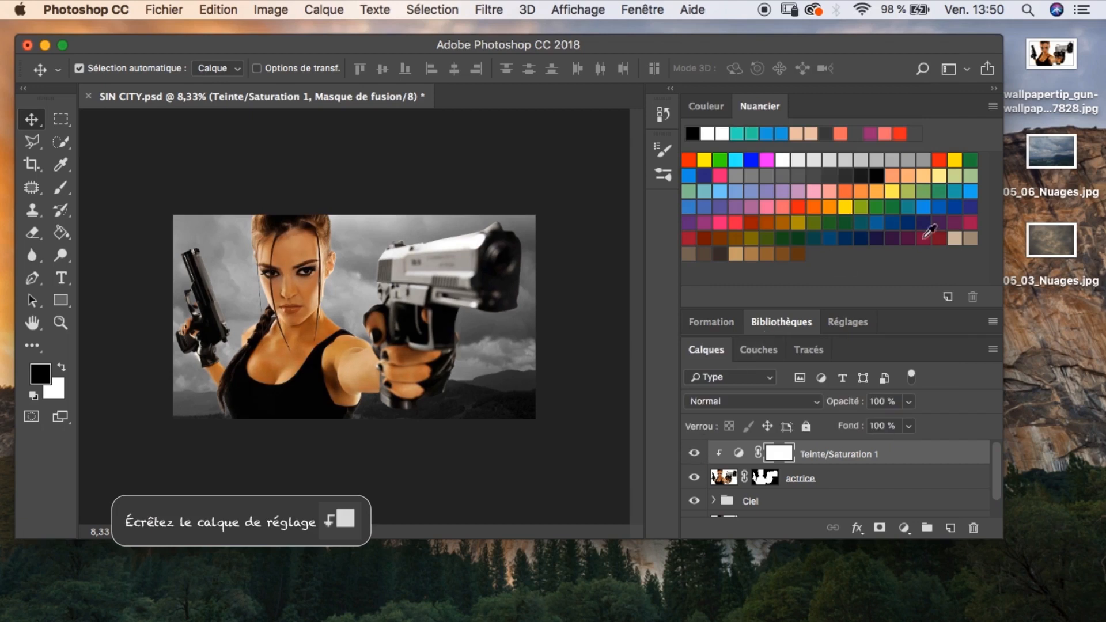
# Add a Courbes adjustment clipped to the actrice layer and move its white point to input 236, output 253.
pyautogui.click(848, 322)
pyautogui.click(771, 449)
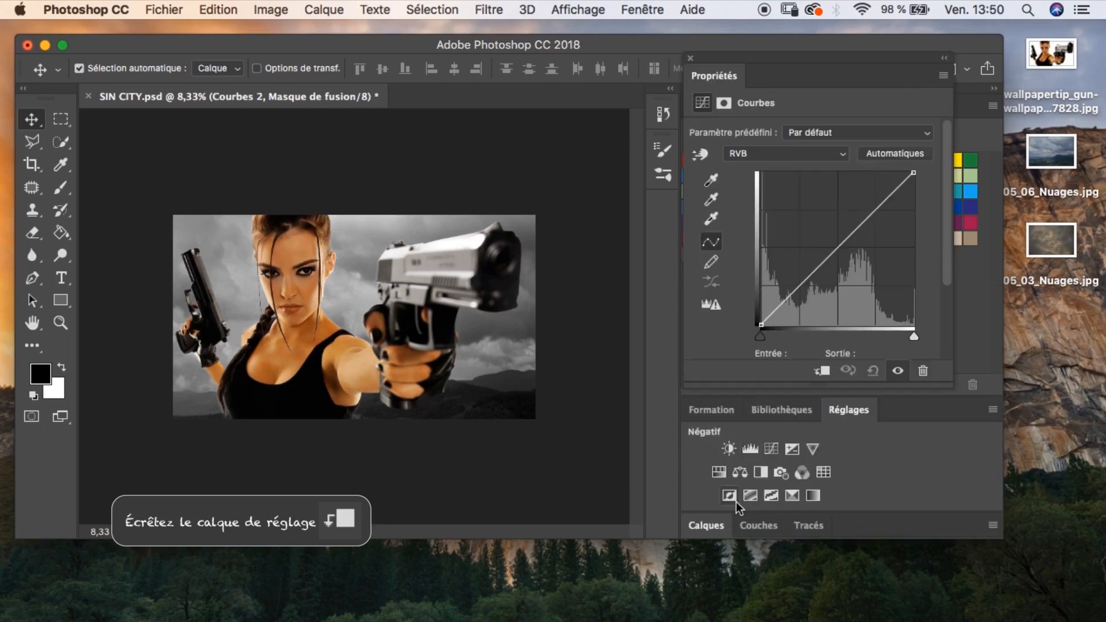
pyautogui.click(705, 525)
pyautogui.click(822, 371)
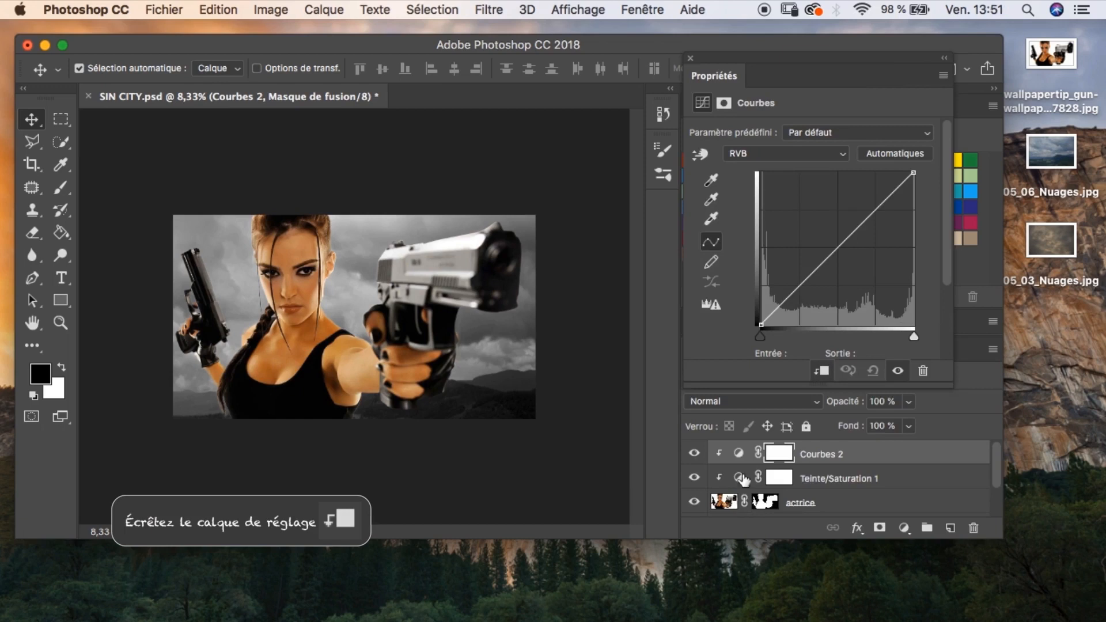
pyautogui.moveTo(913, 173)
pyautogui.mouseDown()
pyautogui.moveTo(884, 176)
pyautogui.moveTo(902, 174)
pyautogui.mouseUp()
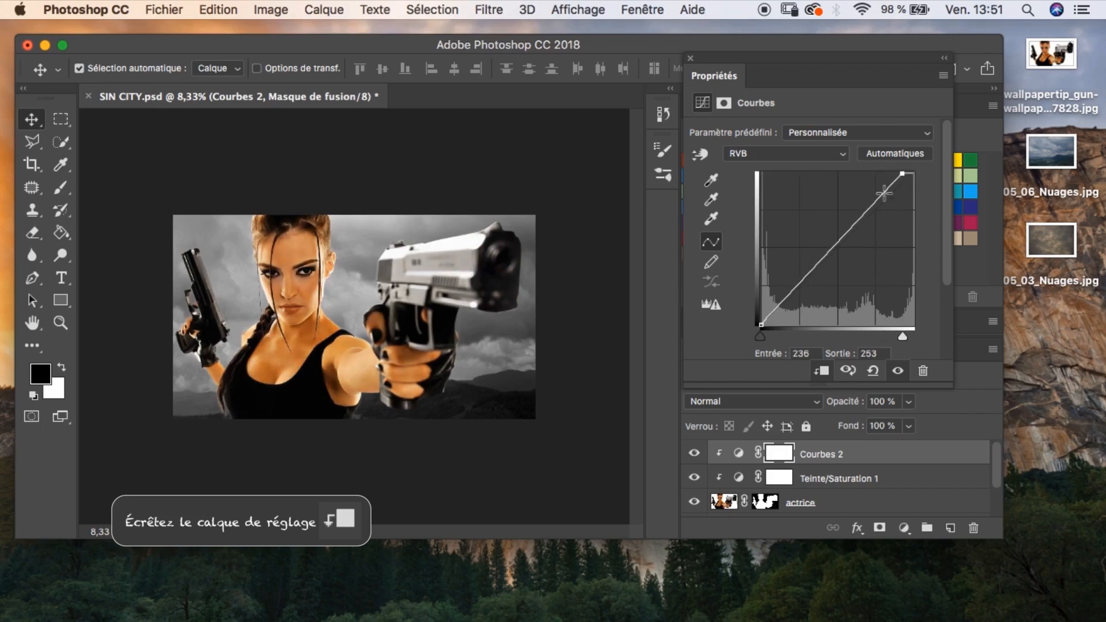
pyautogui.click(690, 58)
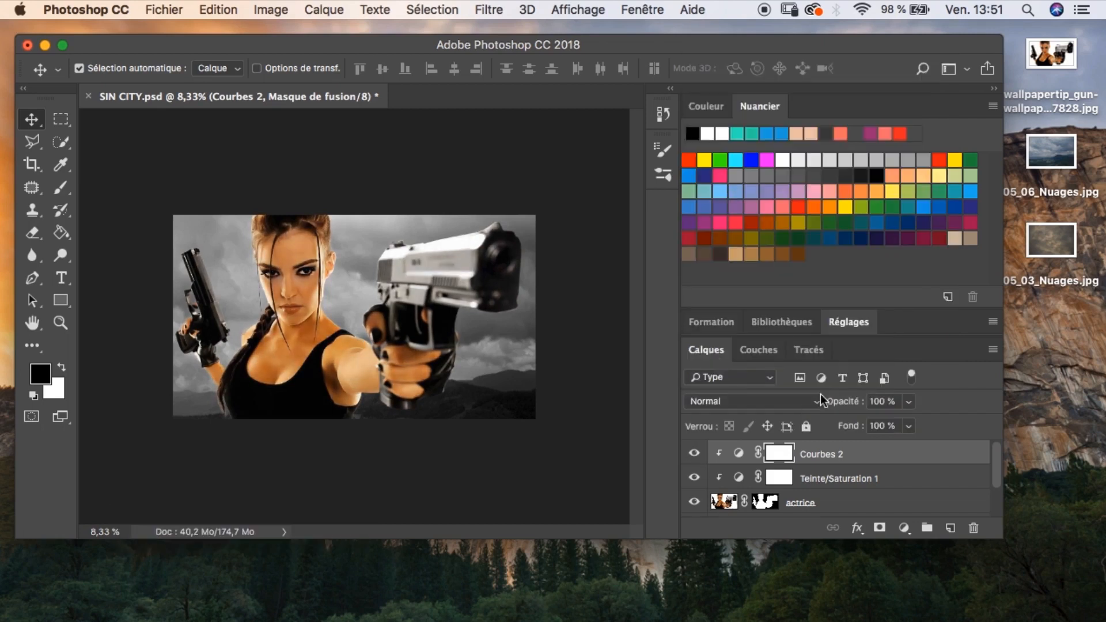
# Paint white highlights over both guns on a new layer with a soft 107 px brush at 10% opacity, and erase the overspill.
pyautogui.click(950, 527)
pyautogui.press('x')
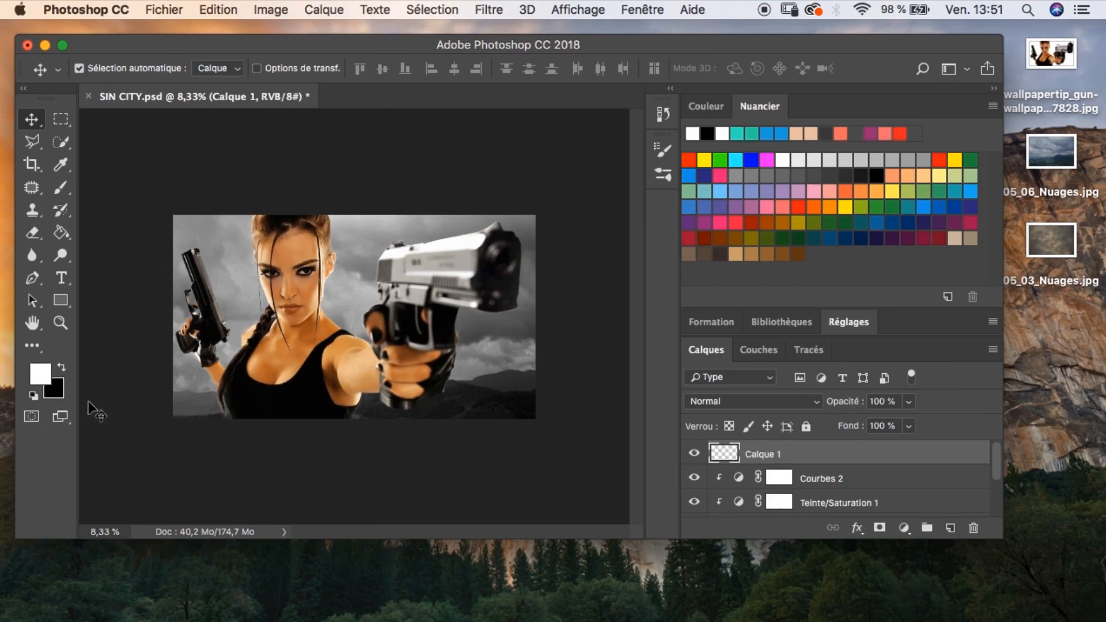
pyautogui.click(61, 186)
pyautogui.rightClick(533, 237)
pyautogui.press('Return')
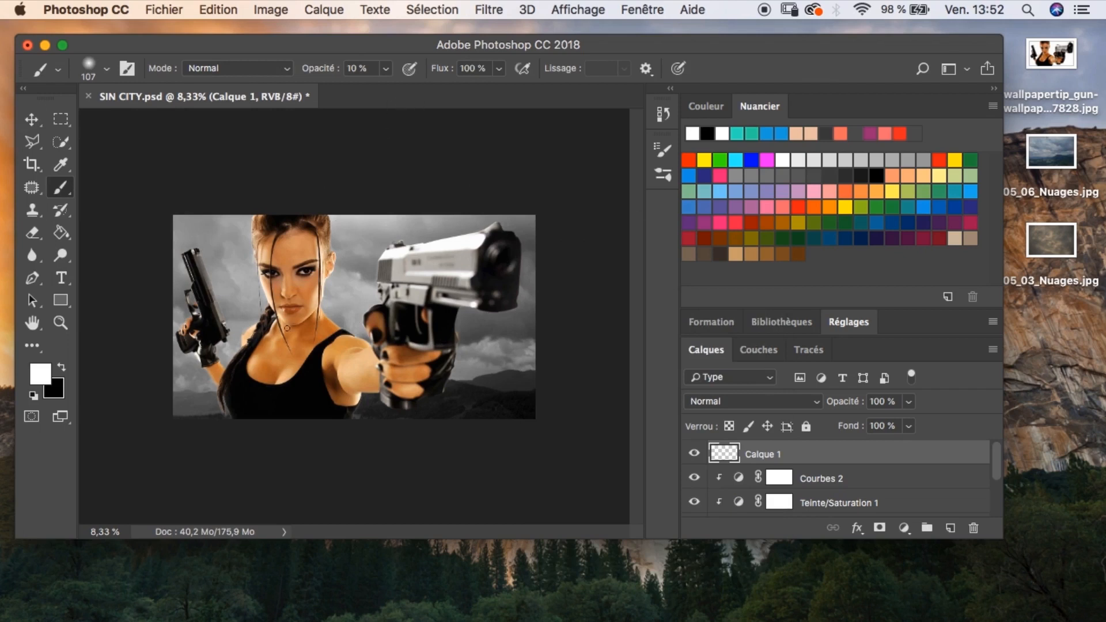
pyautogui.moveTo(211, 345); pyautogui.dragTo(207, 270)
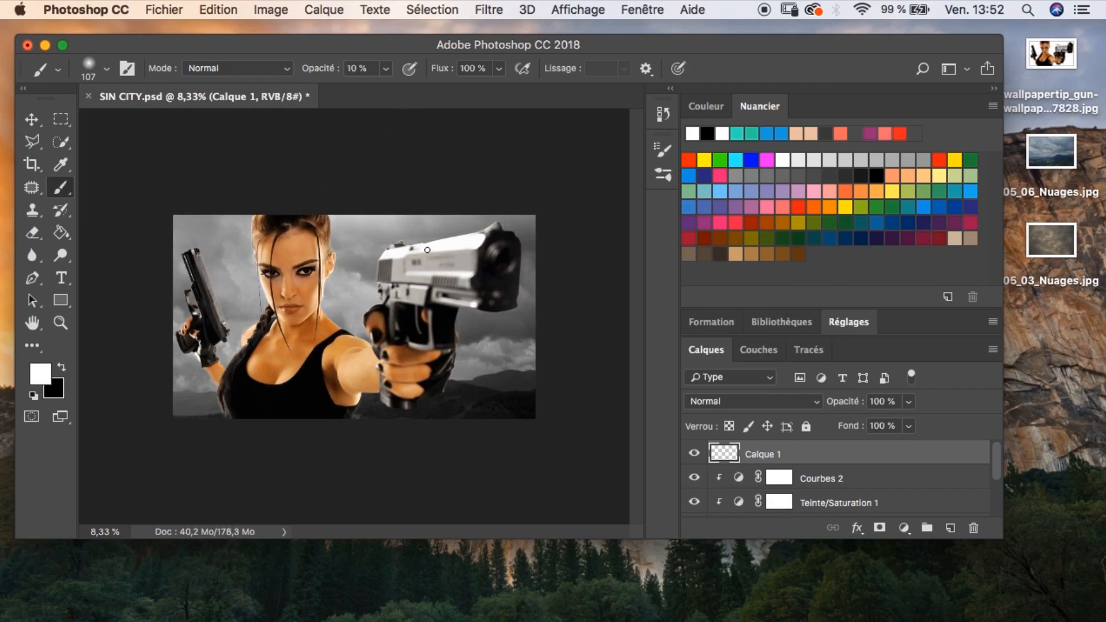
pyautogui.moveTo(395, 279)
pyautogui.mouseDown()
pyautogui.moveTo(381, 314)
pyautogui.moveTo(436, 392)
pyautogui.moveTo(450, 368)
pyautogui.moveTo(412, 394)
pyautogui.moveTo(430, 405)
pyautogui.moveTo(341, 387)
pyautogui.moveTo(427, 403)
pyautogui.mouseUp()
pyautogui.press('e')
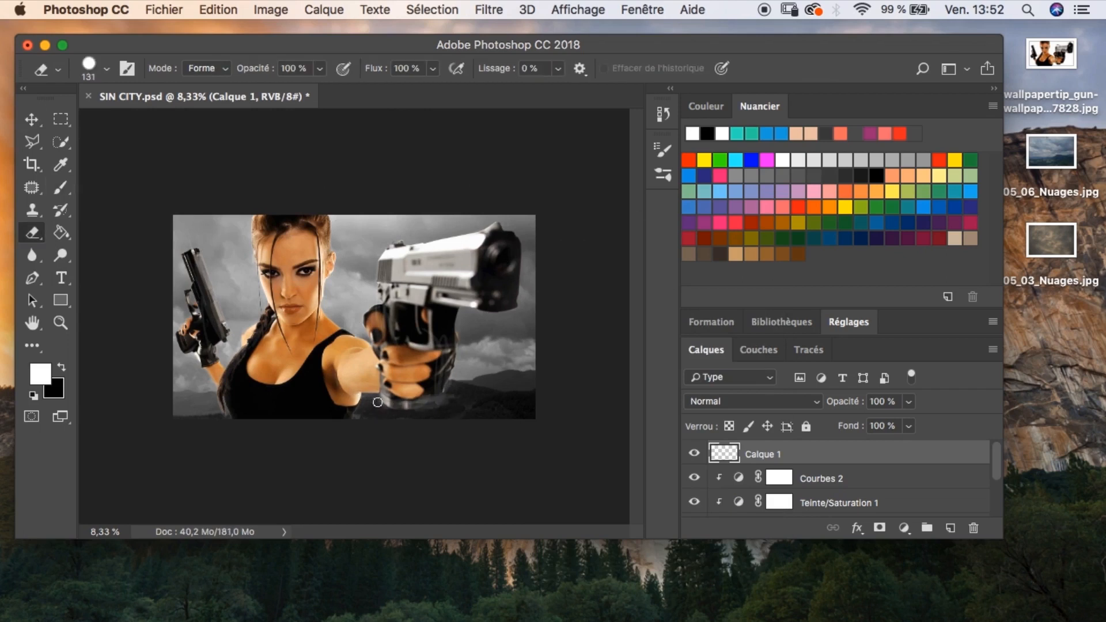
# Add more soft white highlights on the painted layer with the brush at 3% and 15% opacity, enlarging it to 188 px.
pyautogui.press('b')
pyautogui.rightClick(436, 363)
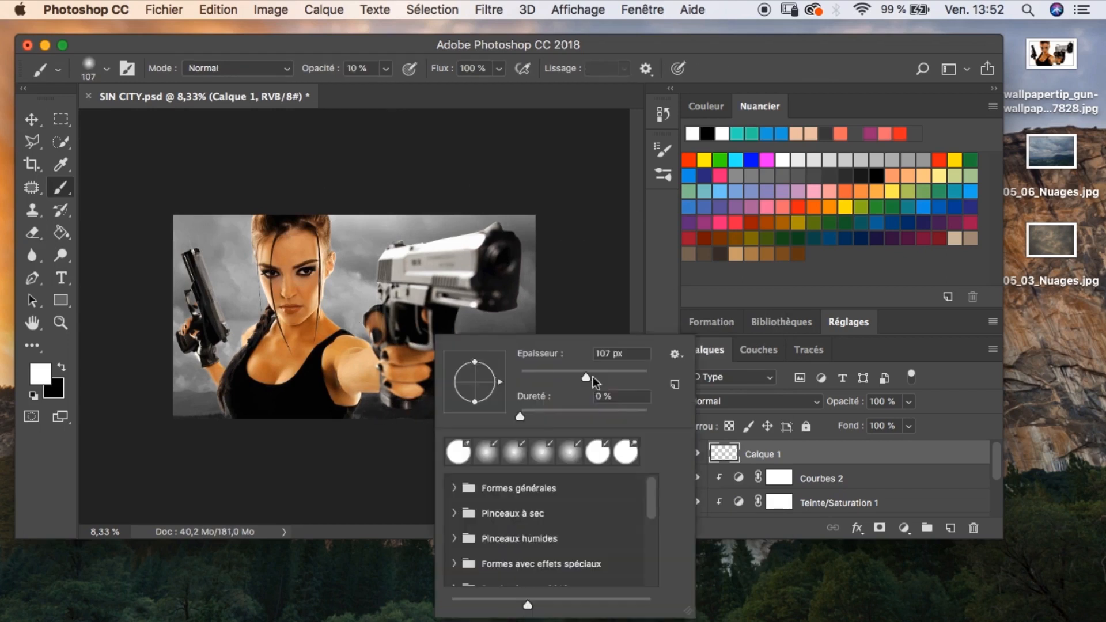
pyautogui.press('Escape')
pyautogui.click(386, 68)
pyautogui.moveTo(385, 91); pyautogui.dragTo(378, 91)
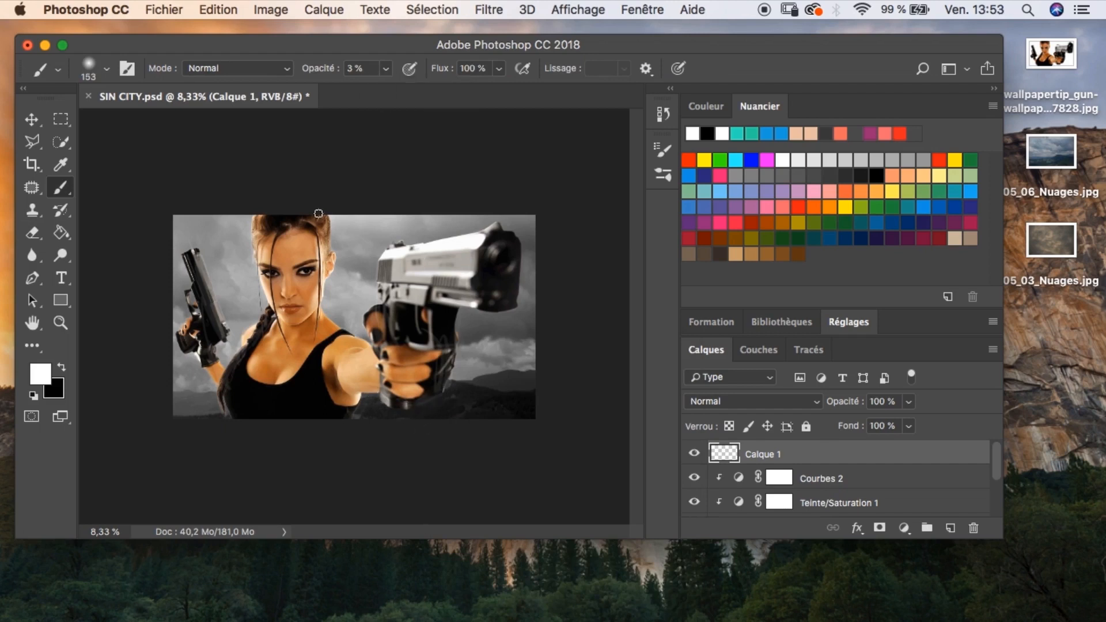
pyautogui.moveTo(388, 70); pyautogui.dragTo(398, 91)
pyautogui.rightClick(515, 247)
pyautogui.write('188')
pyautogui.press('Return')
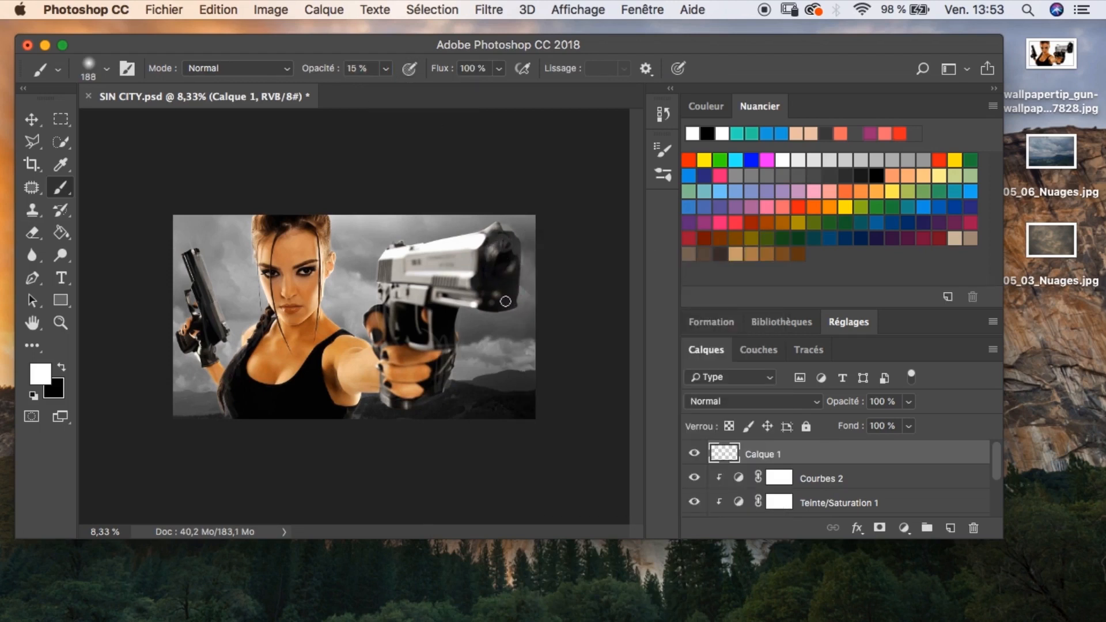
# Apply a Gaussian blur with a 23.3 pixel radius to the painted highlight layer, comparing with the preview off.
pyautogui.click(488, 10)
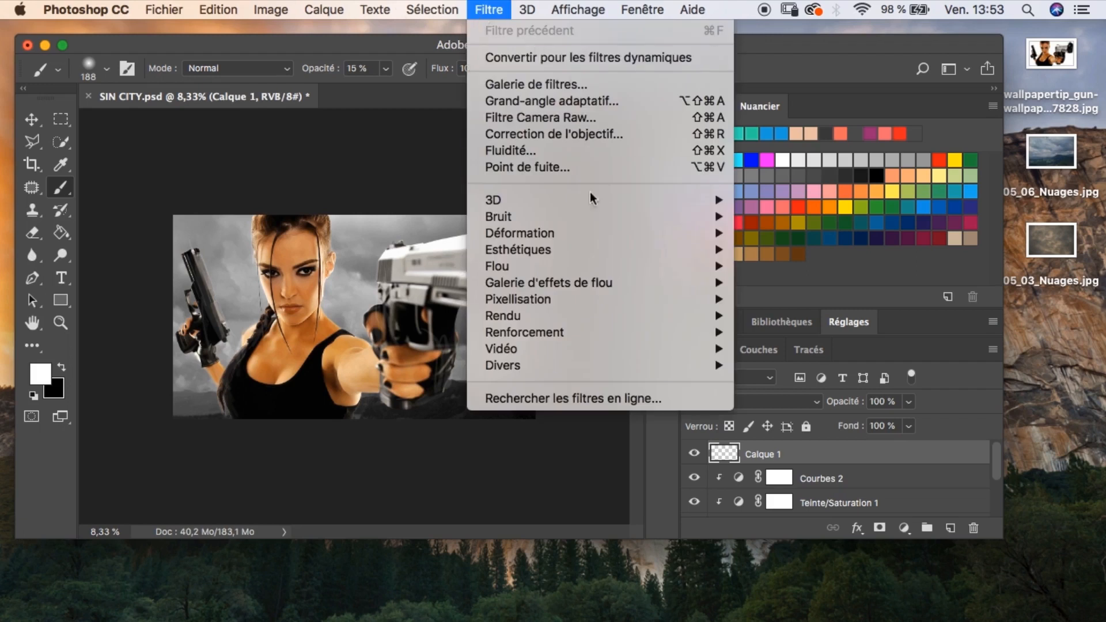
pyautogui.moveTo(559, 268)
pyautogui.click(806, 348)
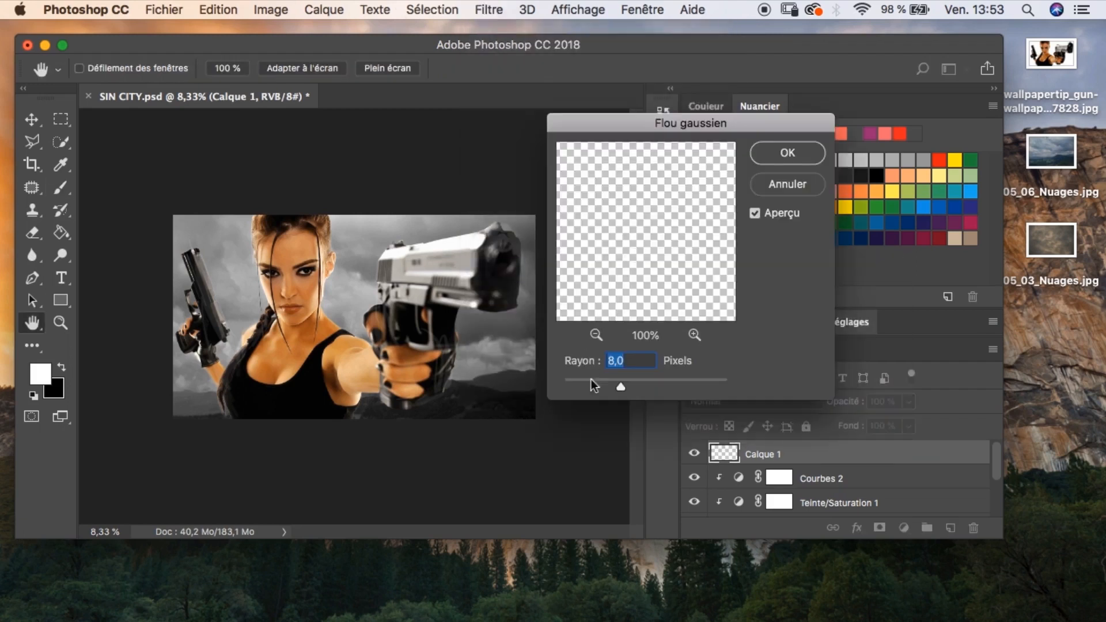
pyautogui.moveTo(625, 386)
pyautogui.mouseDown()
pyautogui.moveTo(635, 386)
pyautogui.moveTo(624, 385)
pyautogui.mouseUp()
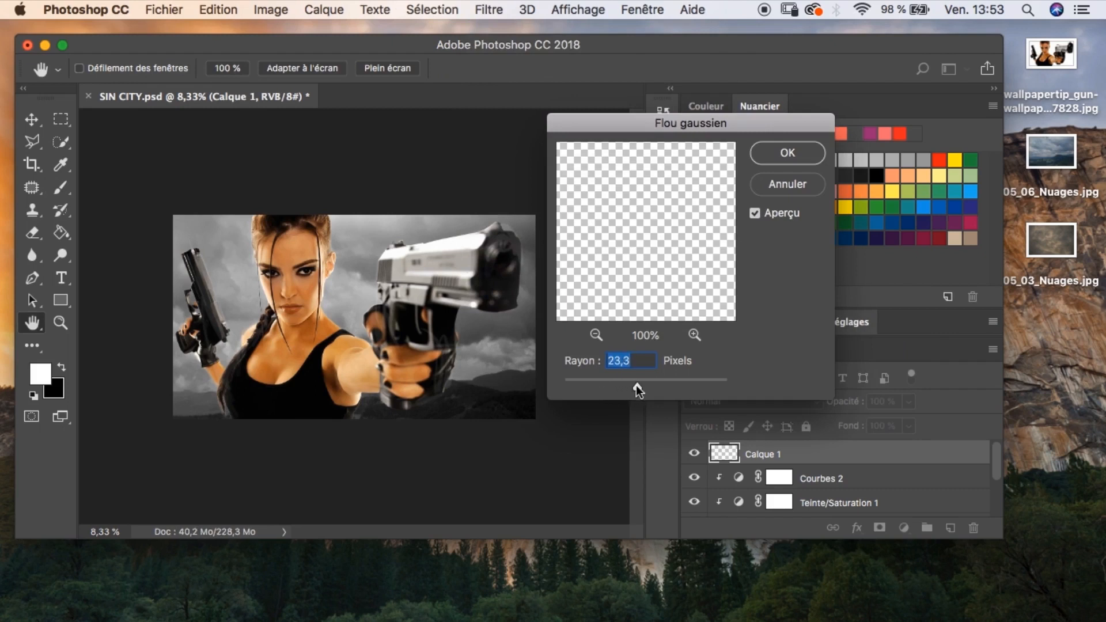
pyautogui.click(751, 216)
pyautogui.click(751, 216)
pyautogui.click(787, 152)
pyautogui.press('b')
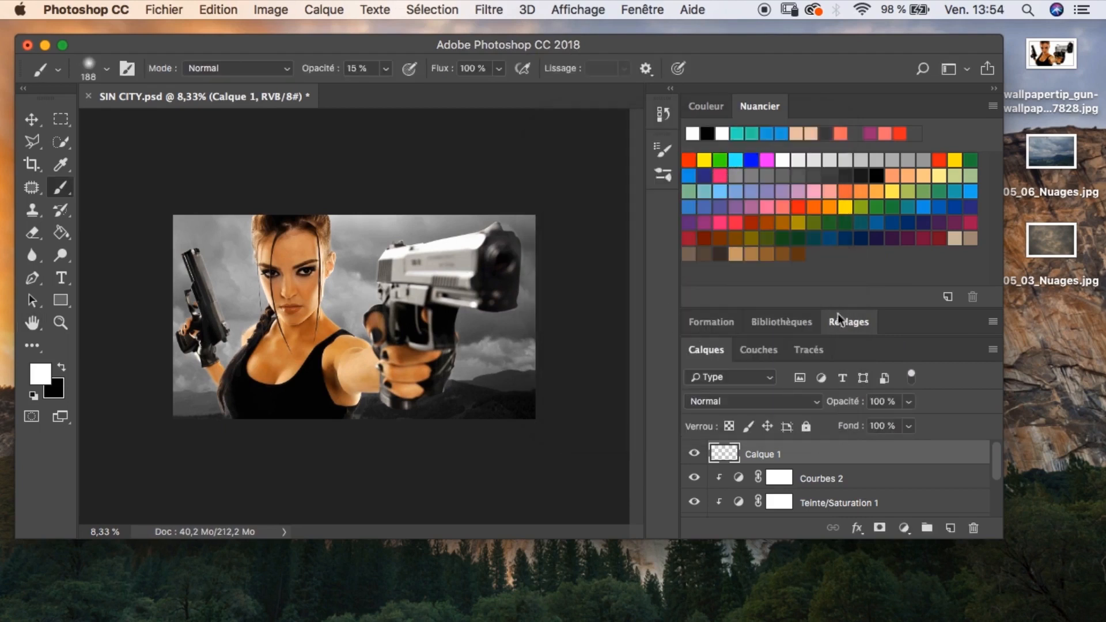
# Add an unclipped Courbes adjustment above the highlight layer and strongly brighten the image by moving its white point inward.
pyautogui.click(904, 528)
pyautogui.click(965, 495)
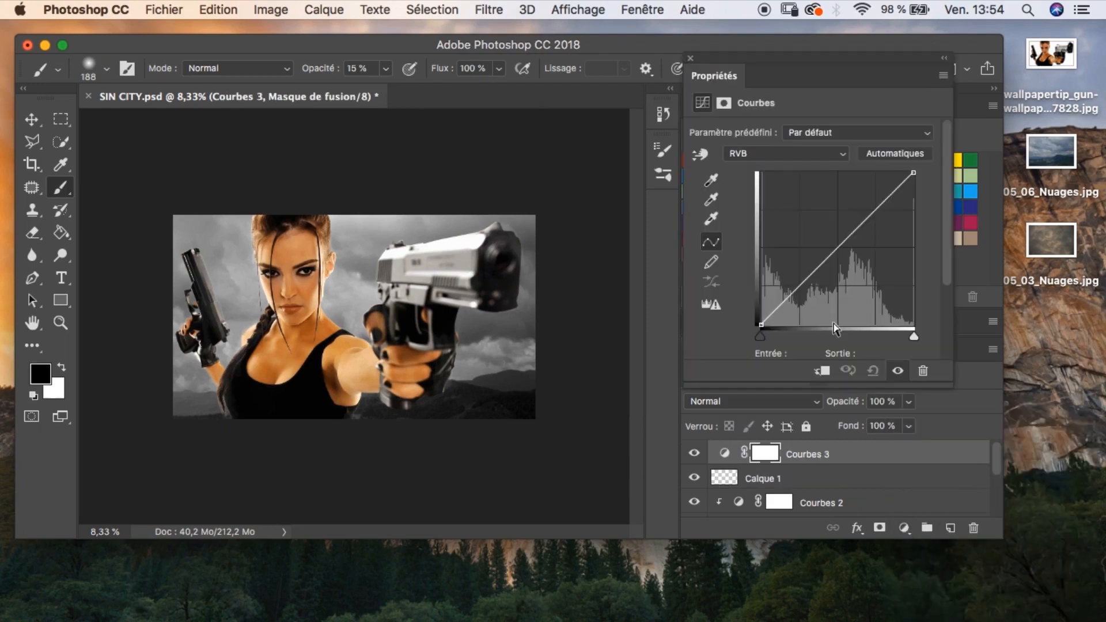
pyautogui.click(822, 370)
pyautogui.moveTo(914, 173); pyautogui.dragTo(867, 172)
pyautogui.keyDown('alt'); pyautogui.click(720, 467); pyautogui.keyUp('alt')
pyautogui.click(691, 58)
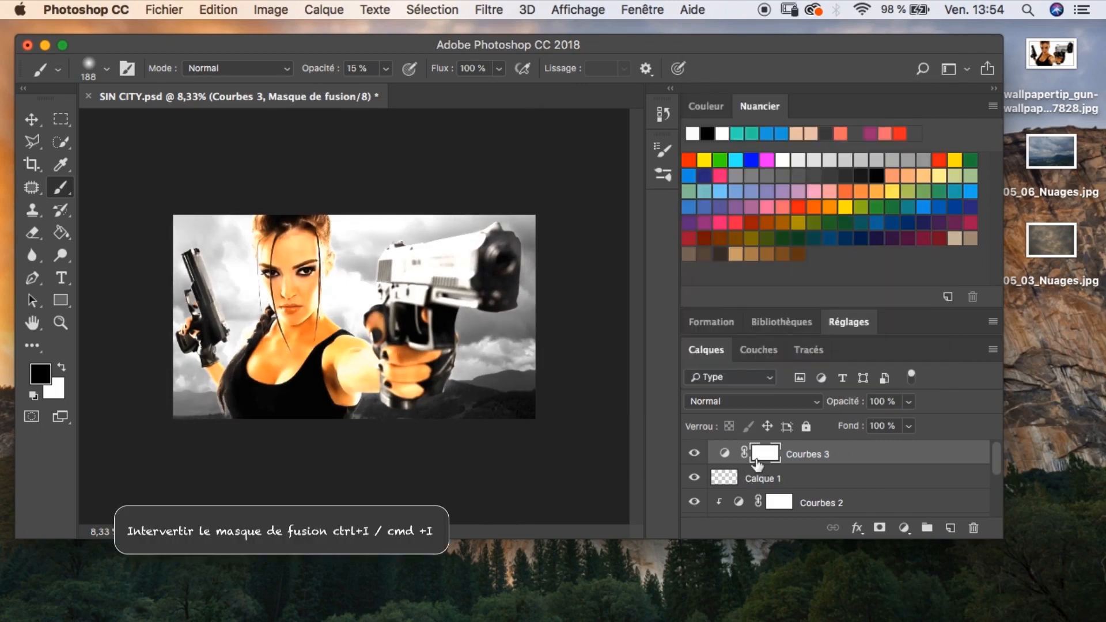
# Invert the mask of the brightening Courbes layer to black and rename the layer as yeux.
pyautogui.press('super+i')
pyautogui.doubleClick(818, 455)
pyautogui.write('yeux')
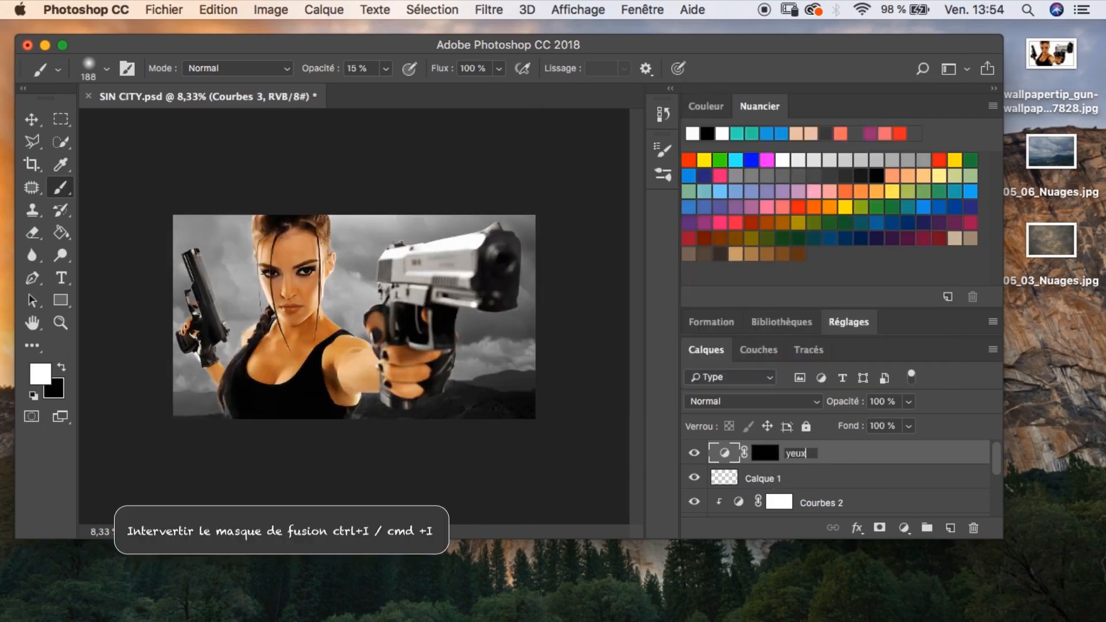
pyautogui.press('Return')
# Paint white on the yeux layer's mask over the woman's eyes with a soft 84 px brush at 15% opacity.
pyautogui.click(766, 454)
pyautogui.press('x')
pyautogui.rightClick(396, 245)
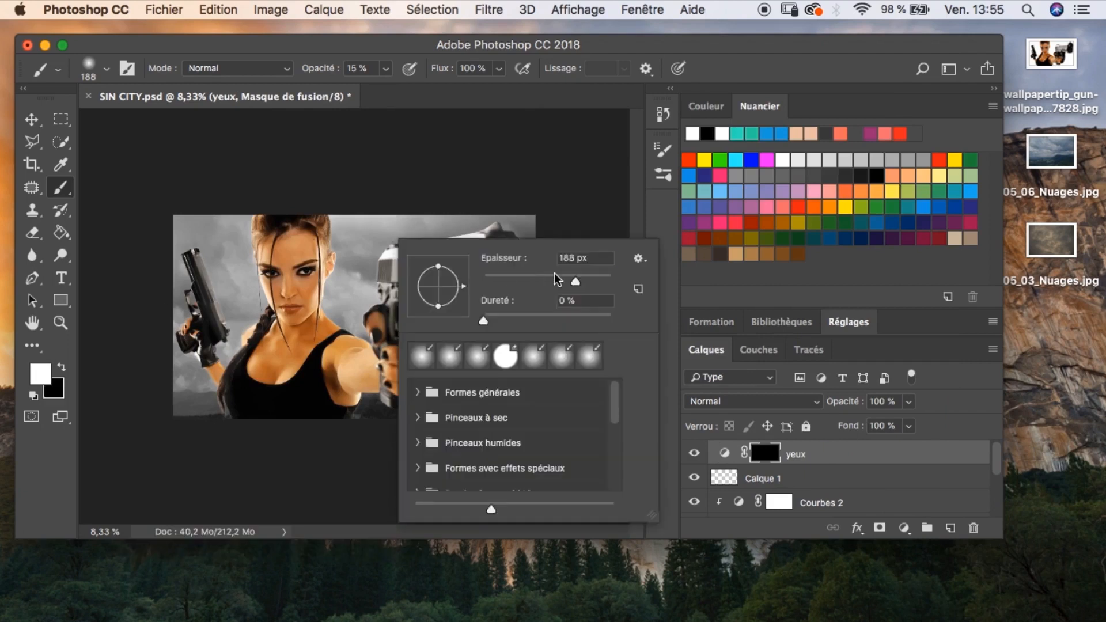
pyautogui.press('z')
pyautogui.click(294, 289)
pyautogui.click(294, 288)
pyautogui.press('b')
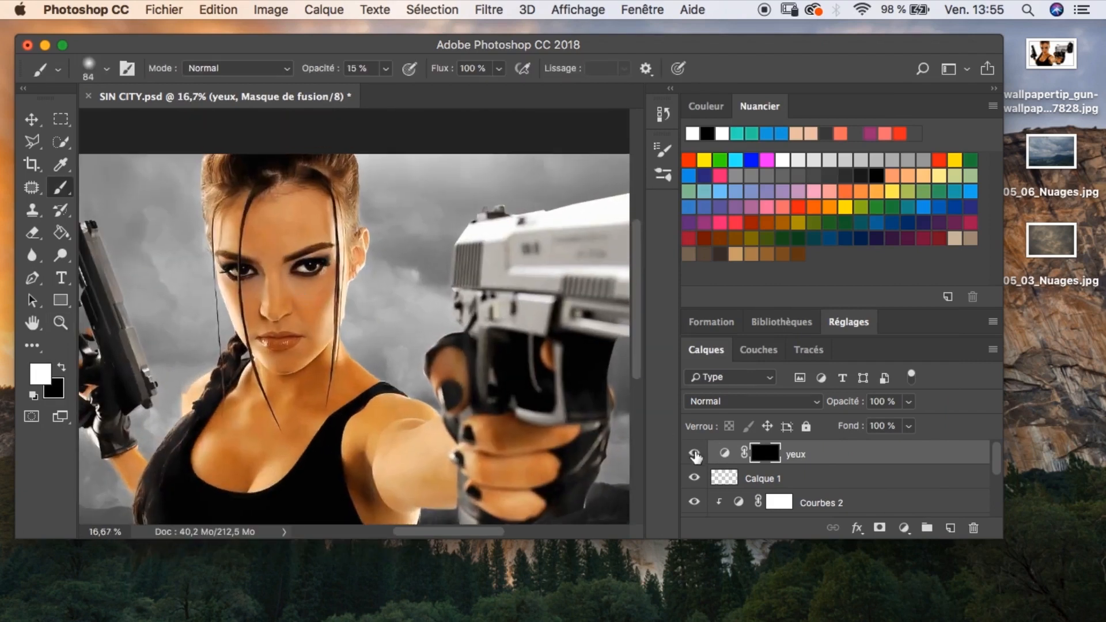
pyautogui.press('z')
pyautogui.keyDown('alt'); pyautogui.click(427, 314); pyautogui.keyUp('alt')
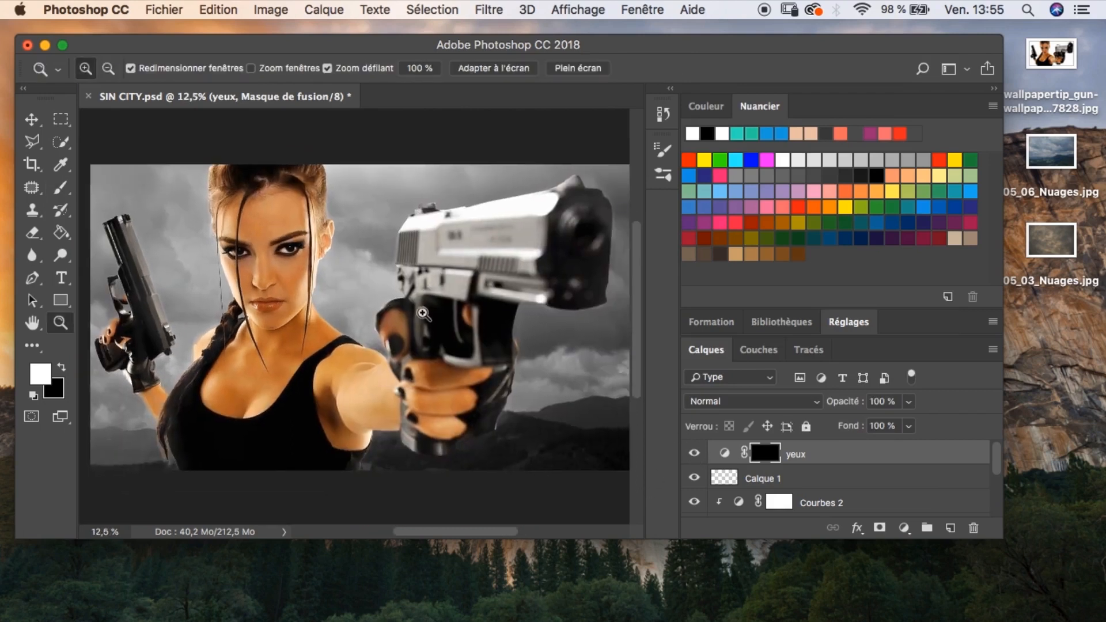
# Rename the yeux adjustment layer as regard.
pyautogui.doubleClick(796, 454)
pyautogui.write('regard')
pyautogui.press('Return')
# Group the layers from regard down to the actrice cut-out and name the group actrice.
pyautogui.scroll(3, 982, 484)
pyautogui.keyDown('shift'); pyautogui.click(891, 477); pyautogui.keyUp('shift')
pyautogui.press('super+g')
pyautogui.doubleClick(773, 455)
pyautogui.write('actrice')
pyautogui.press('Return')
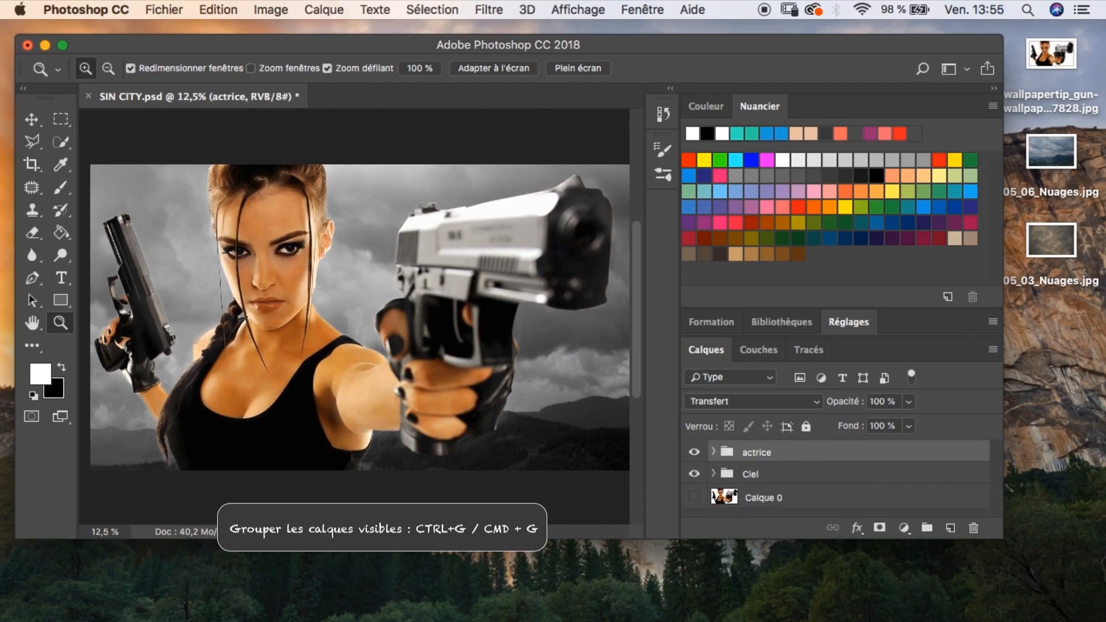
# Add a clipped Noir et blanc adjustment above Teinte/Saturation 1 inside the actrice group and lower its opacity to 41%.
pyautogui.click(713, 452)
pyautogui.moveTo(998, 458); pyautogui.dragTo(996, 487)
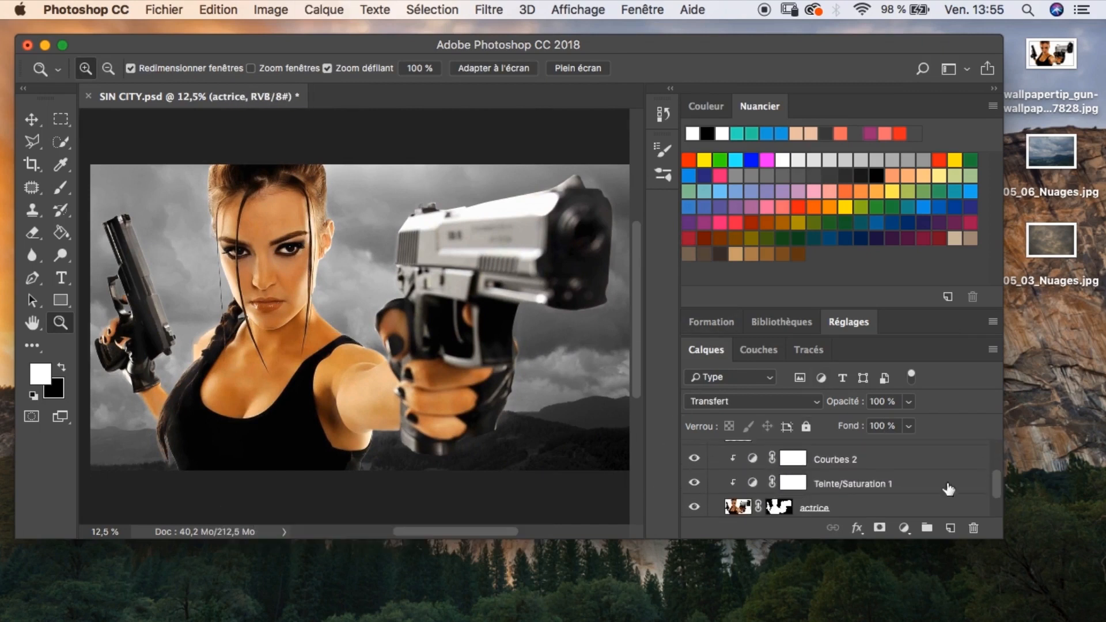
pyautogui.click(866, 484)
pyautogui.click(903, 529)
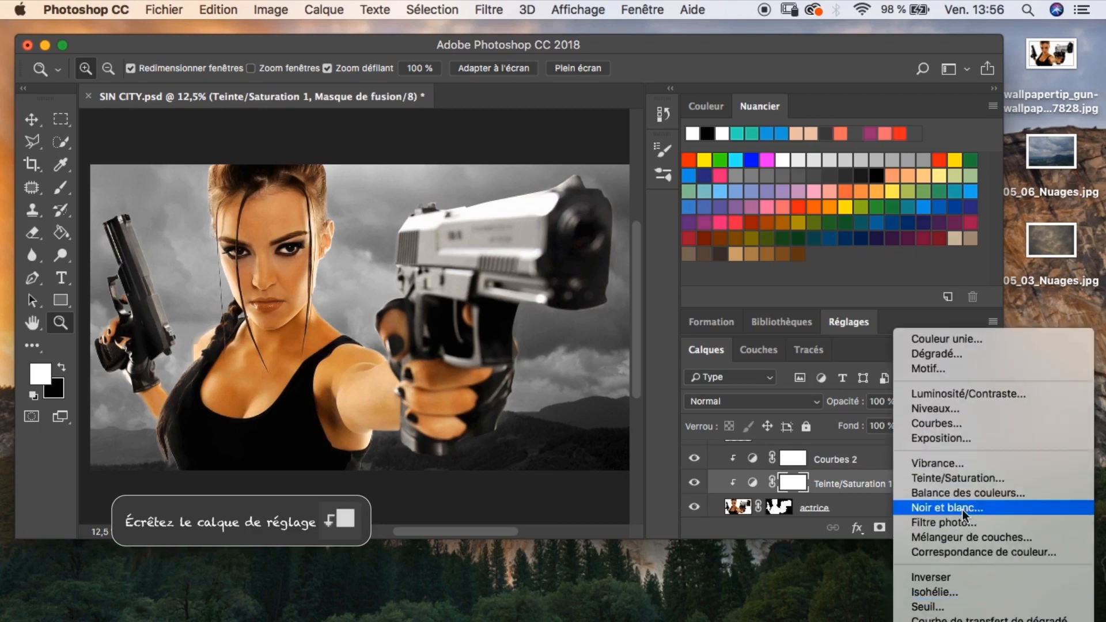
pyautogui.click(963, 508)
pyautogui.click(690, 58)
pyautogui.click(908, 402)
pyautogui.moveTo(907, 422); pyautogui.dragTo(859, 422)
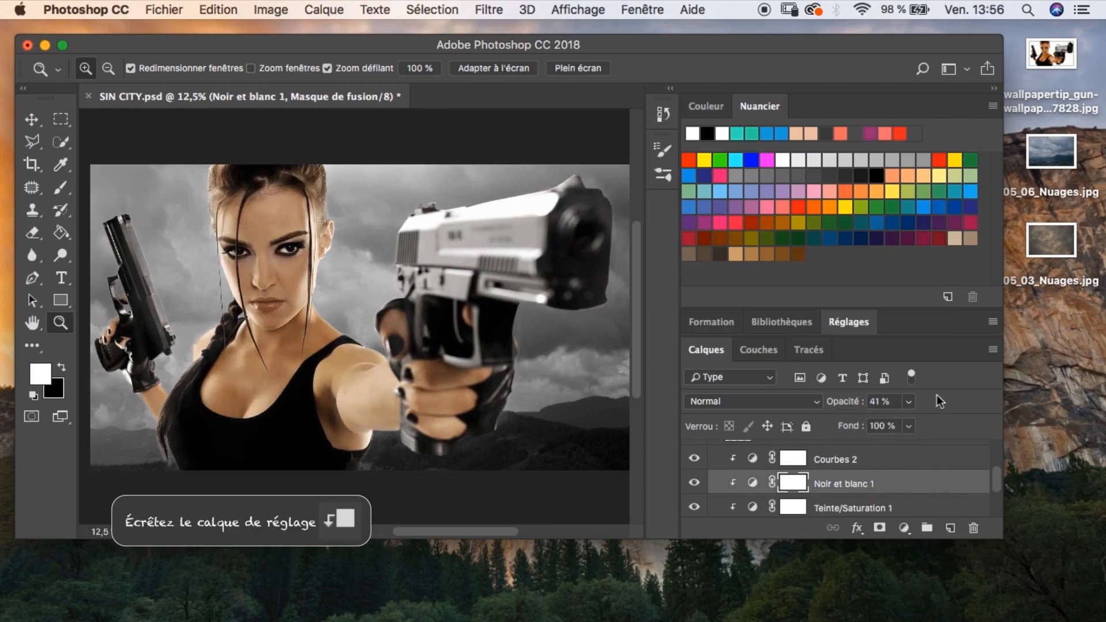
# Check the layers inside the actrice group and collapse it.
pyautogui.moveTo(998, 474); pyautogui.dragTo(997, 462)
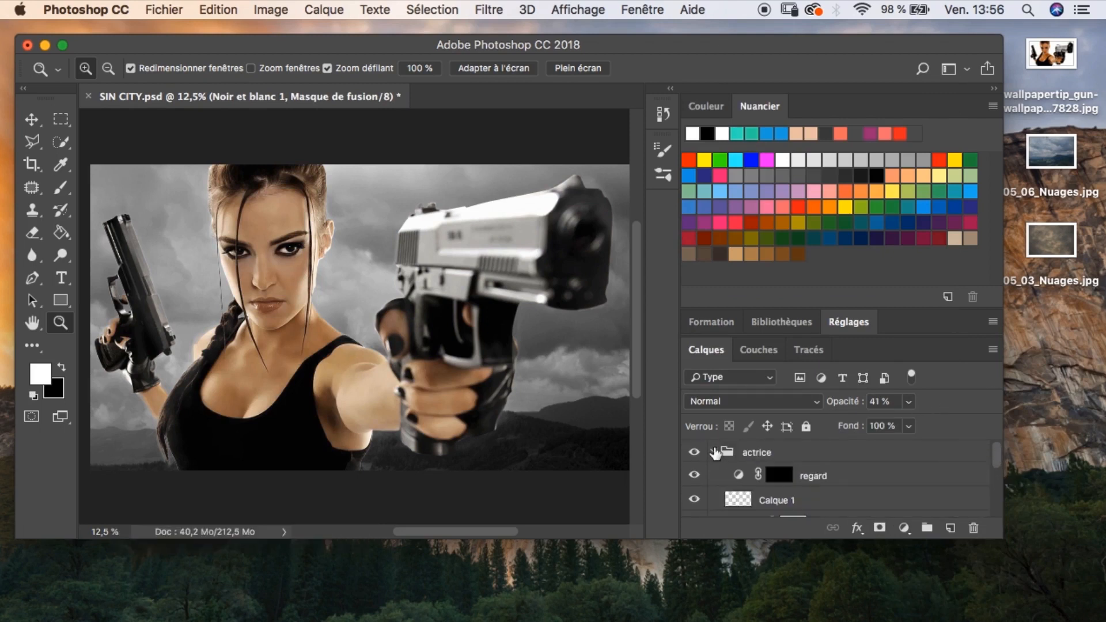
pyautogui.click(714, 452)
pyautogui.click(714, 453)
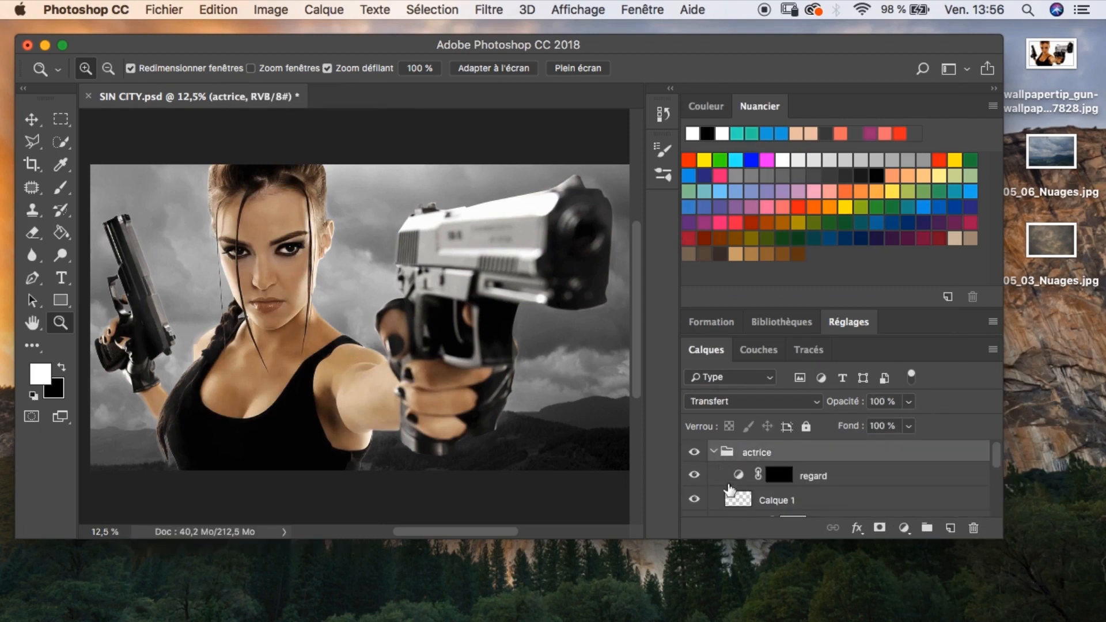
pyautogui.scroll(-2, 993, 461)
pyautogui.scroll(2, 995, 459)
pyautogui.click(714, 452)
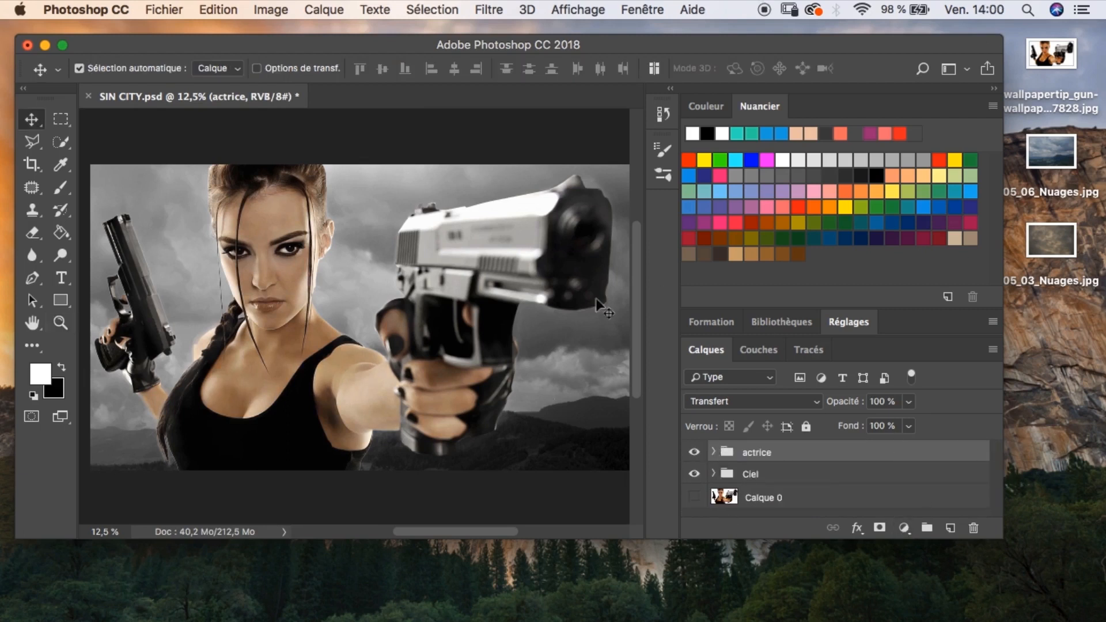
# Add a Correction sélective adjustment above the actrice group and set Noir to -100% for the Blancs.
pyautogui.click(904, 529)
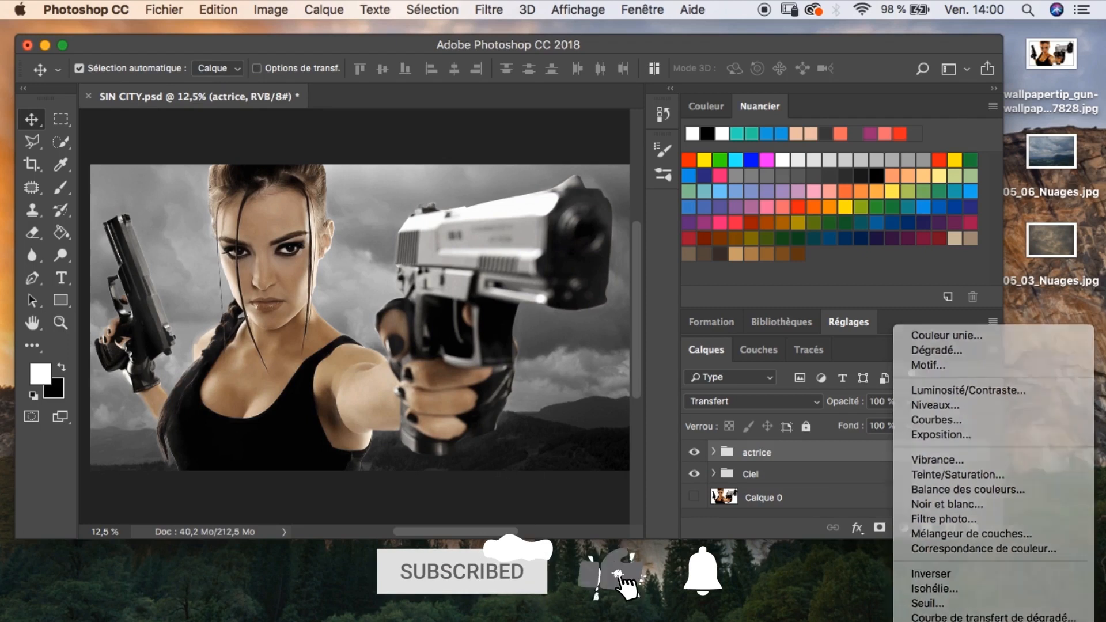
pyautogui.click(980, 617)
pyautogui.click(832, 155)
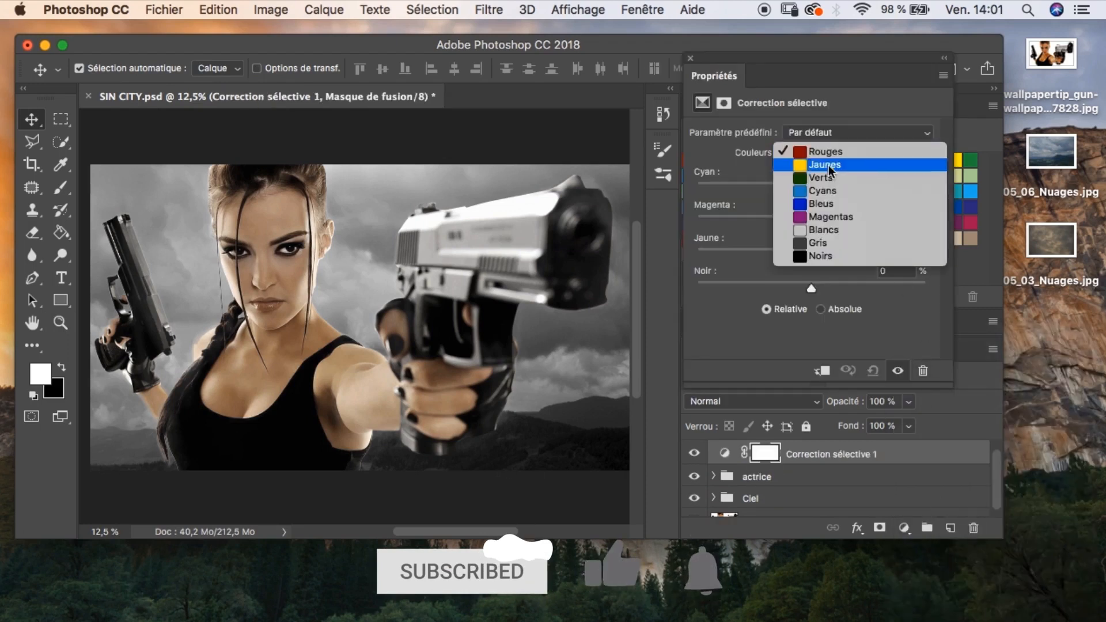
pyautogui.click(811, 230)
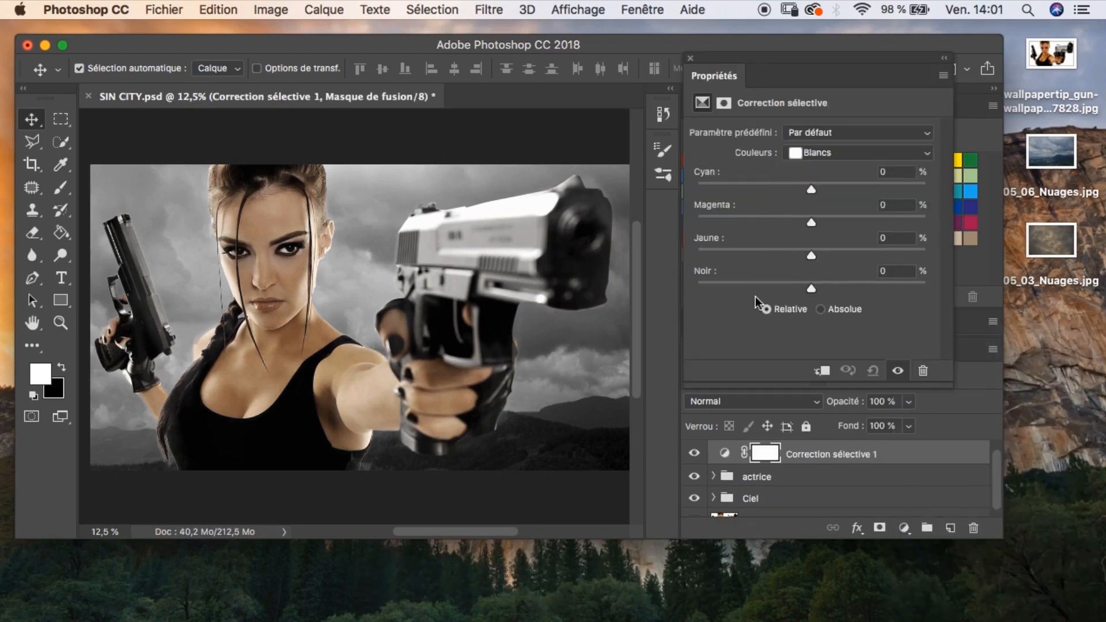
pyautogui.moveTo(811, 288); pyautogui.dragTo(671, 288)
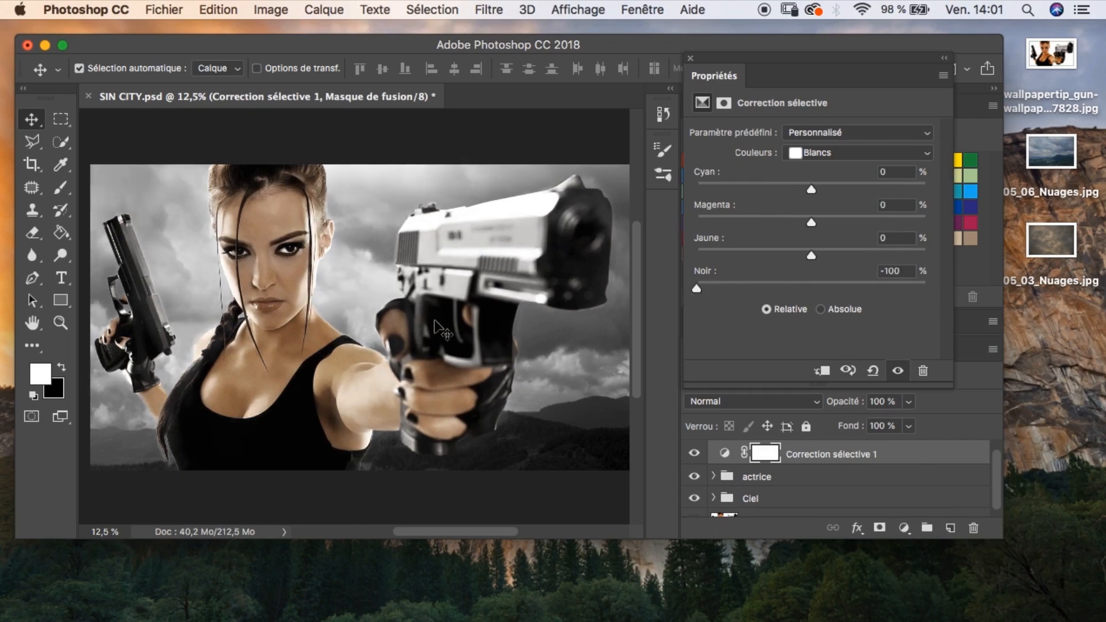
# Set Noir to +44% for the Noirs in Correction sélective 1 and compare the image with and without the adjustment.
pyautogui.click(834, 153)
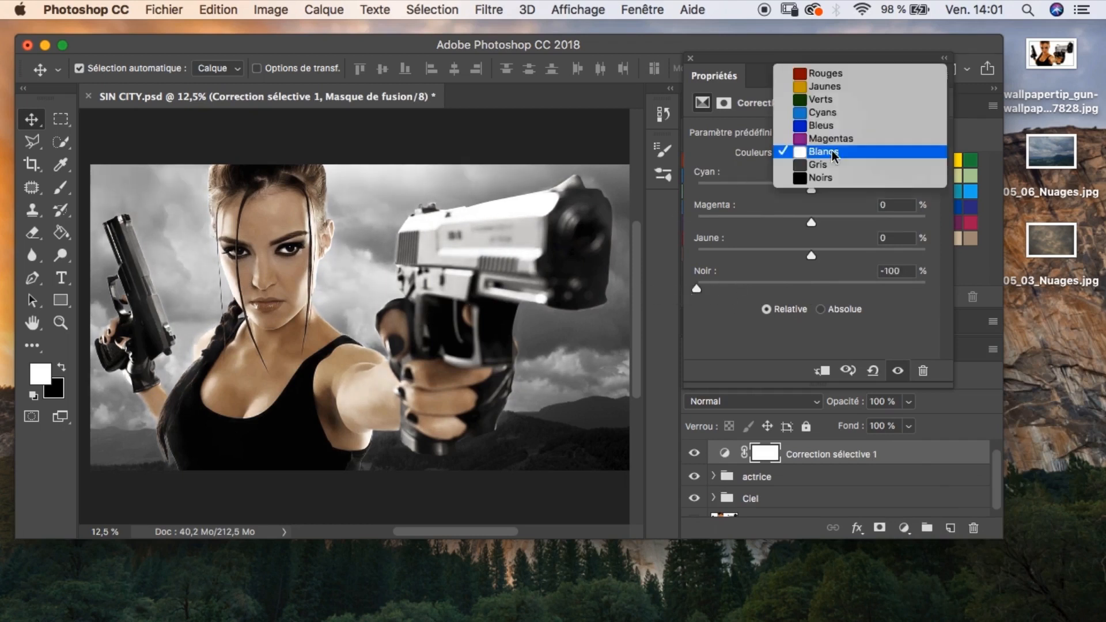
pyautogui.click(810, 178)
pyautogui.moveTo(816, 291); pyautogui.dragTo(863, 304)
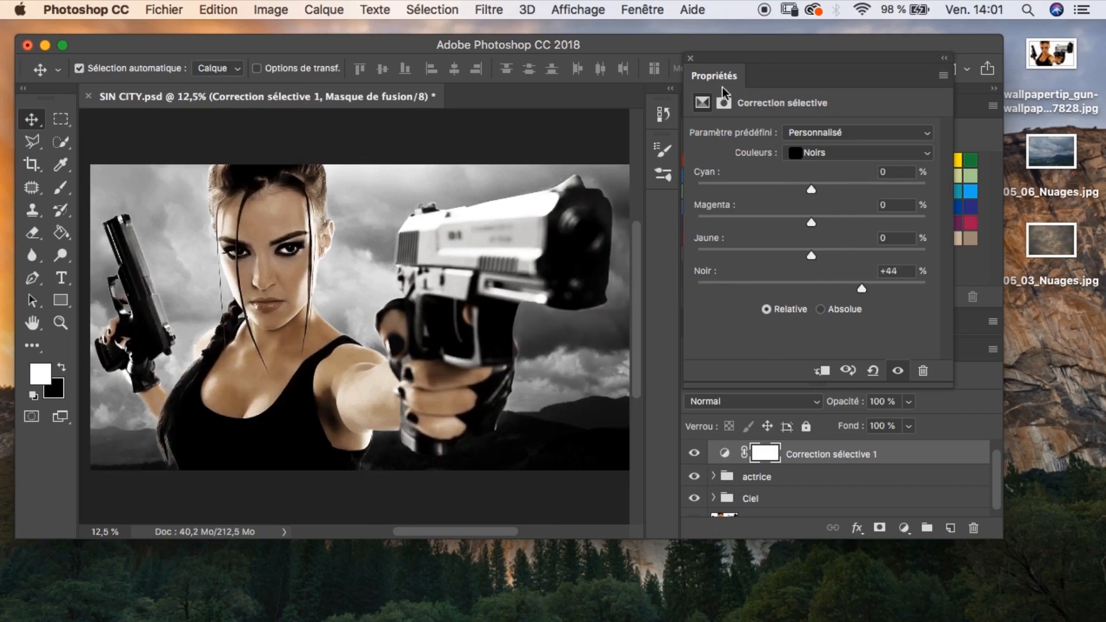
pyautogui.click(691, 59)
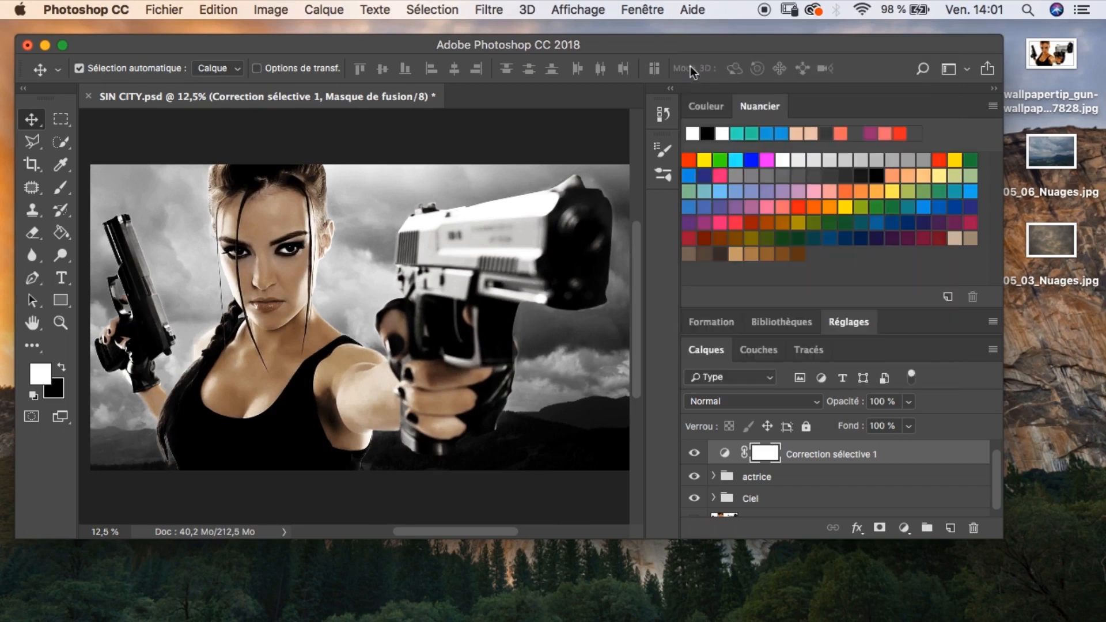
pyautogui.click(694, 455)
pyautogui.click(695, 455)
pyautogui.click(695, 455)
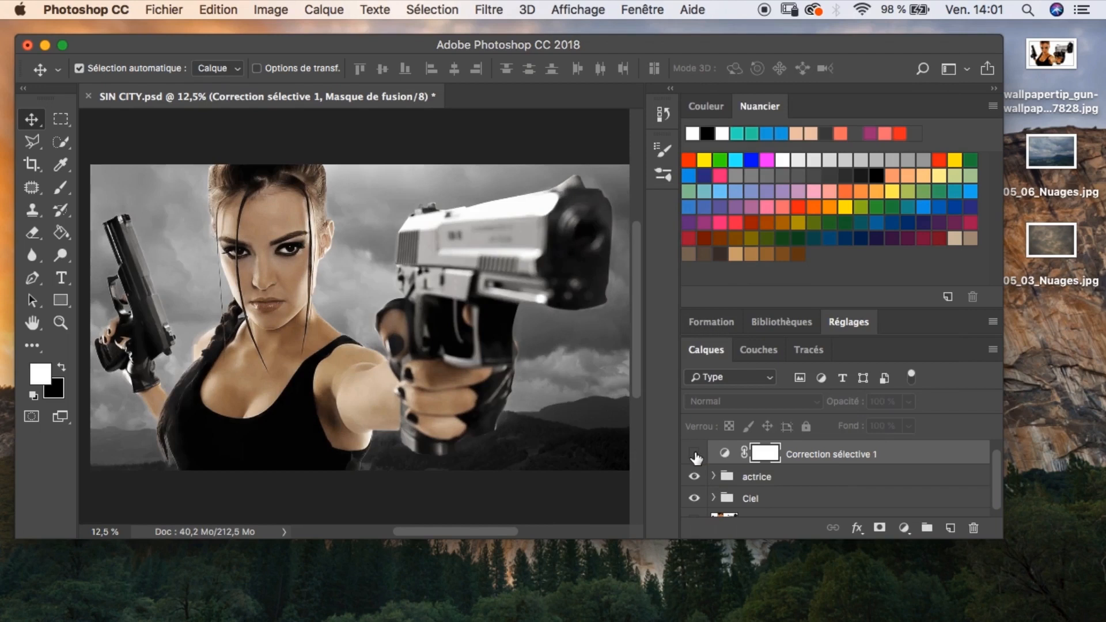
pyautogui.click(695, 455)
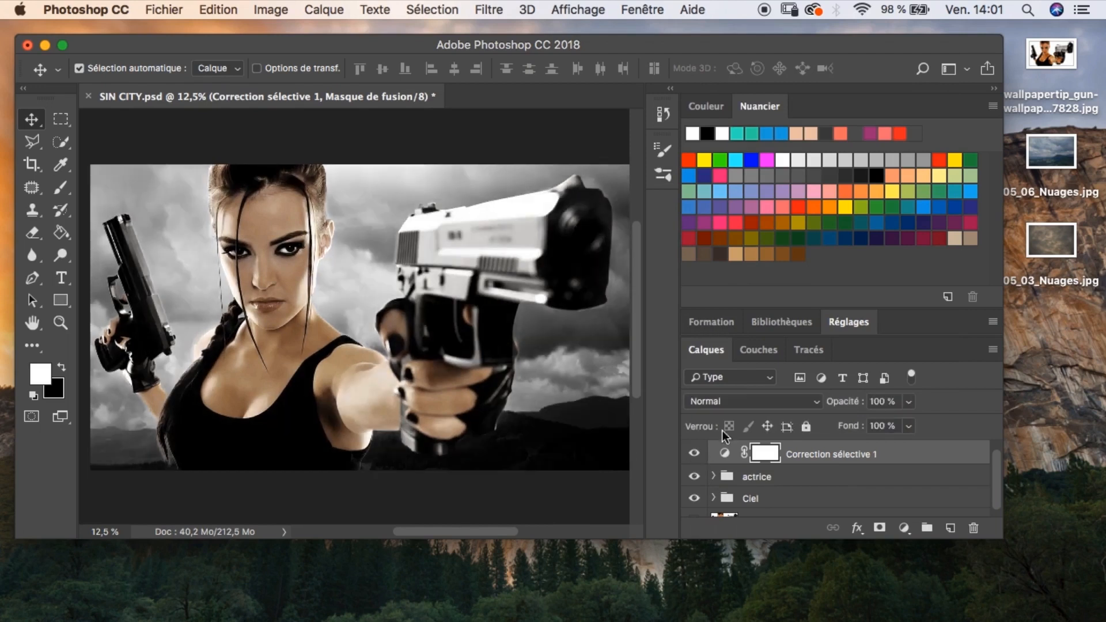
# Set the opacity of Noir et blanc 1 inside the actrice group to 40% and collapse the group.
pyautogui.click(715, 477)
pyautogui.moveTo(996, 452); pyautogui.dragTo(1002, 480)
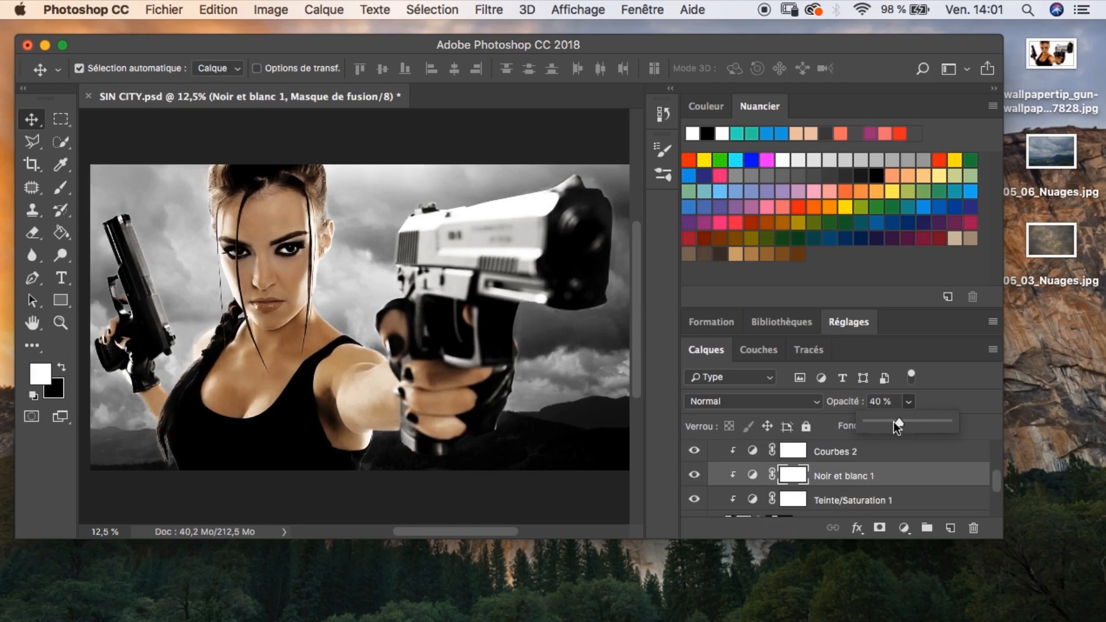
pyautogui.click(909, 402)
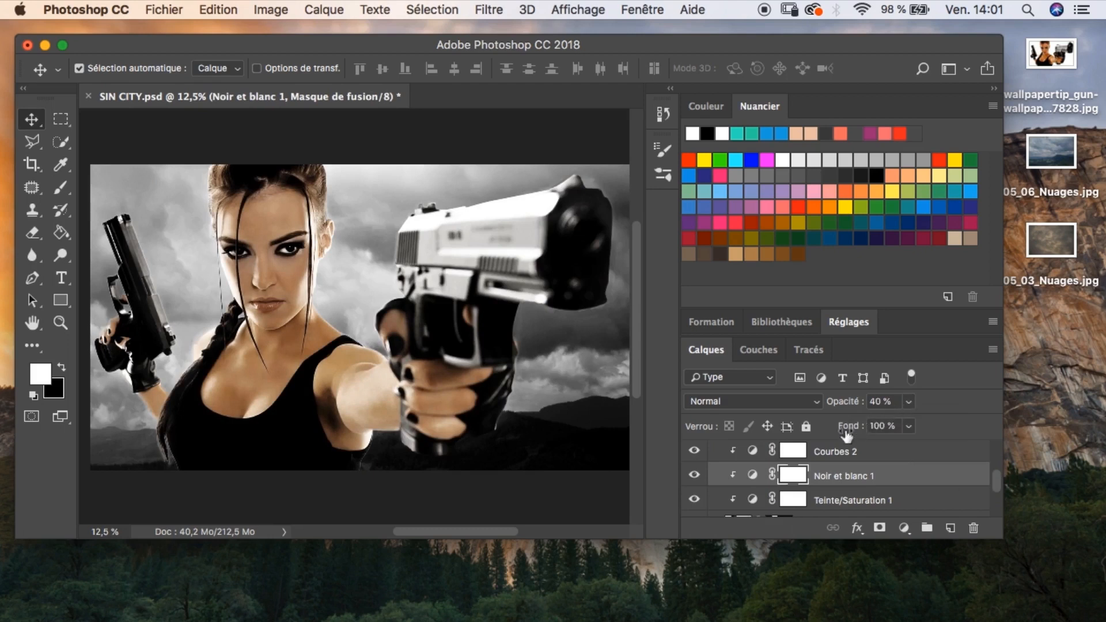
pyautogui.moveTo(993, 480); pyautogui.dragTo(991, 442)
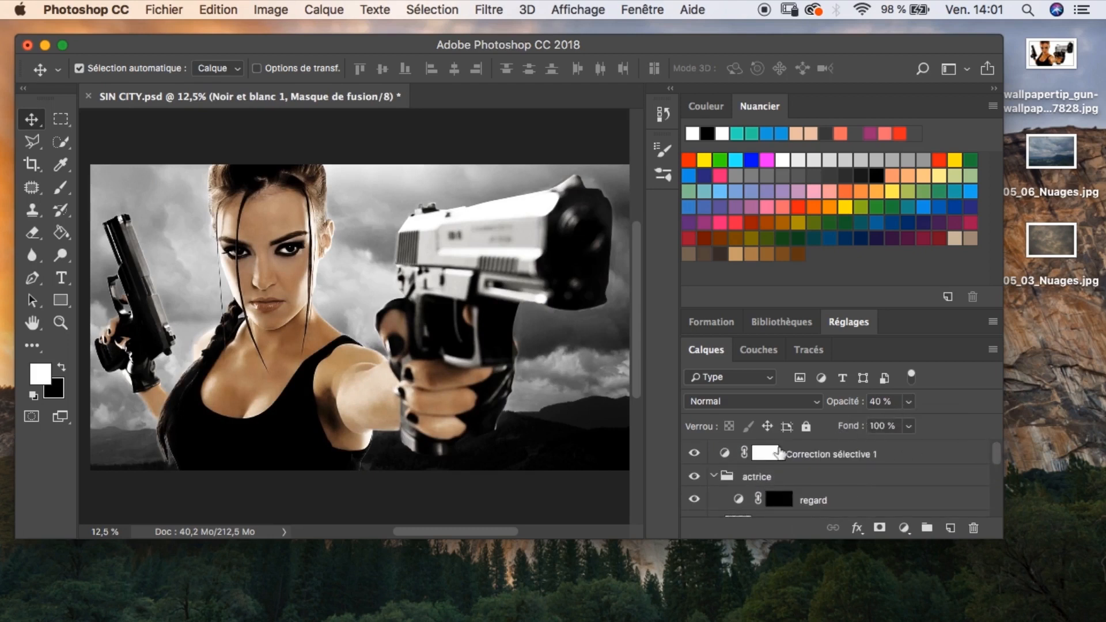
pyautogui.click(743, 477)
pyautogui.click(713, 477)
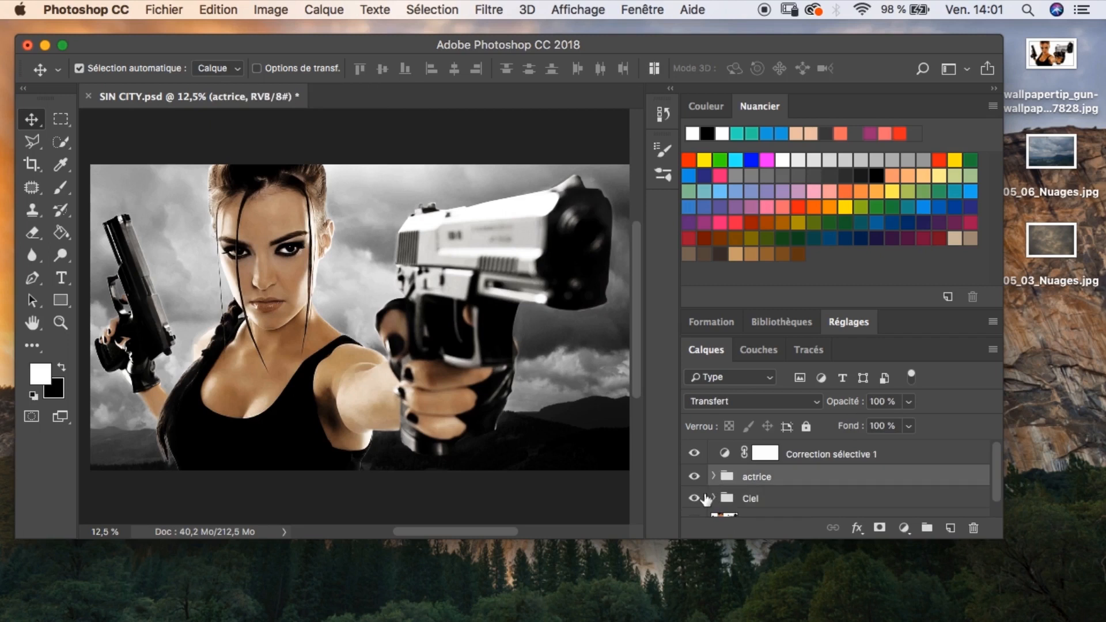
pyautogui.click(854, 455)
pyautogui.click(909, 403)
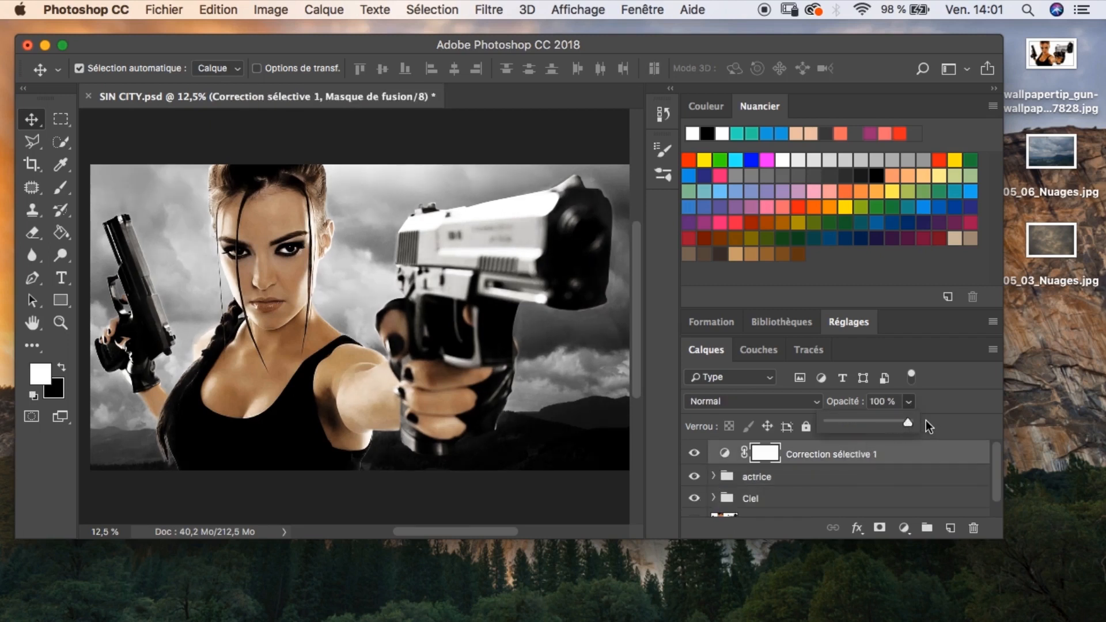
pyautogui.click(908, 403)
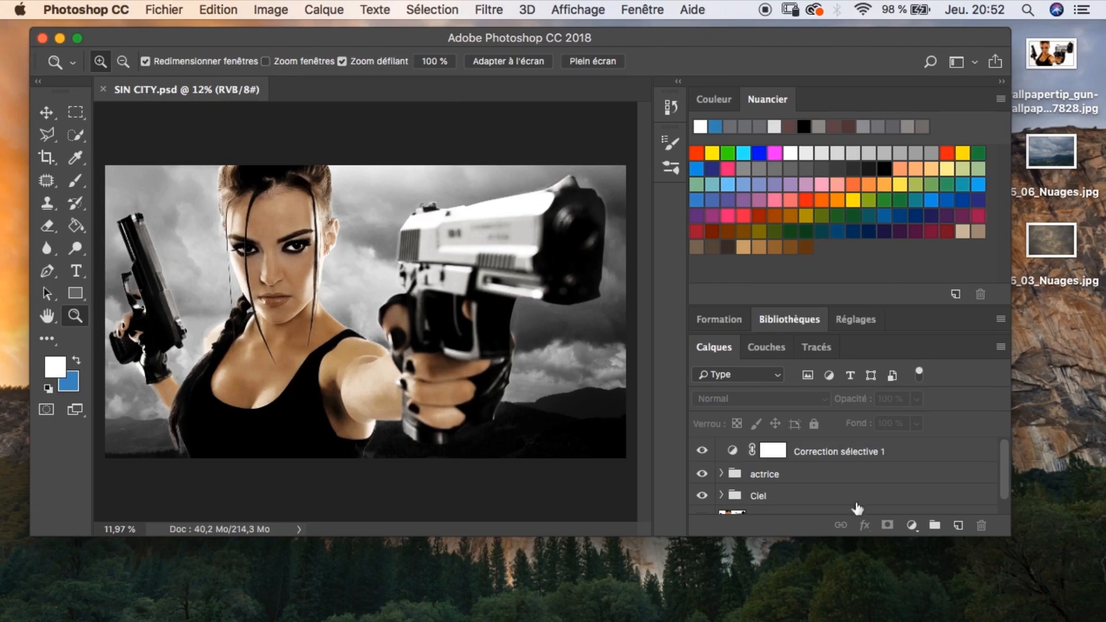
# Add a new layer directly above the actrice group and fill it with black using the Paint Bucket.
pyautogui.click(817, 479)
pyautogui.click(958, 525)
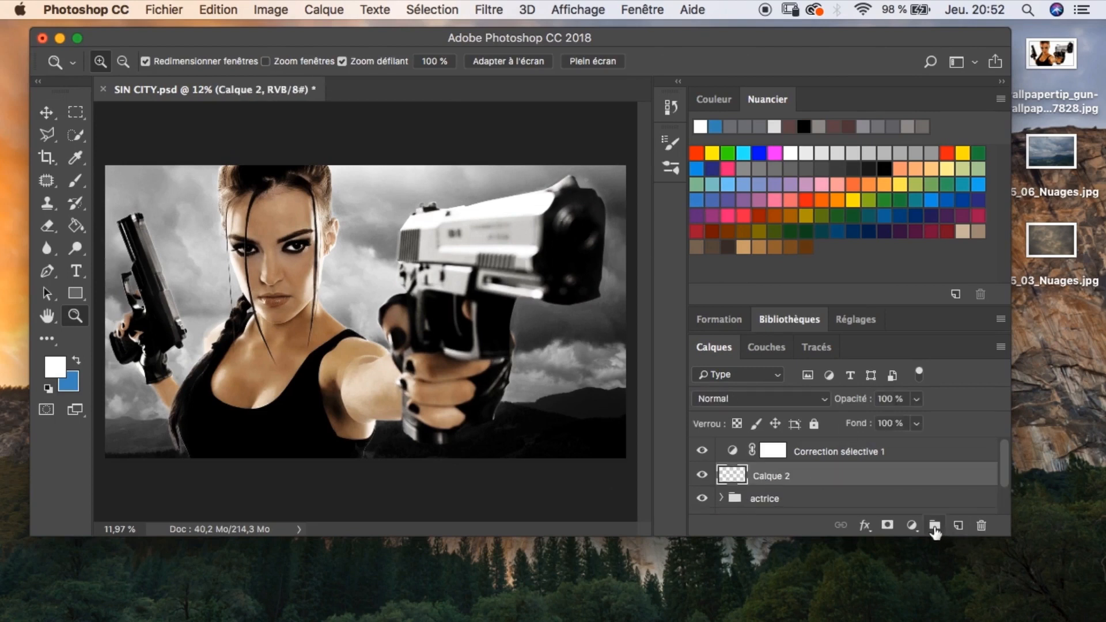
pyautogui.press('x')
pyautogui.press('x')
pyautogui.click(48, 390)
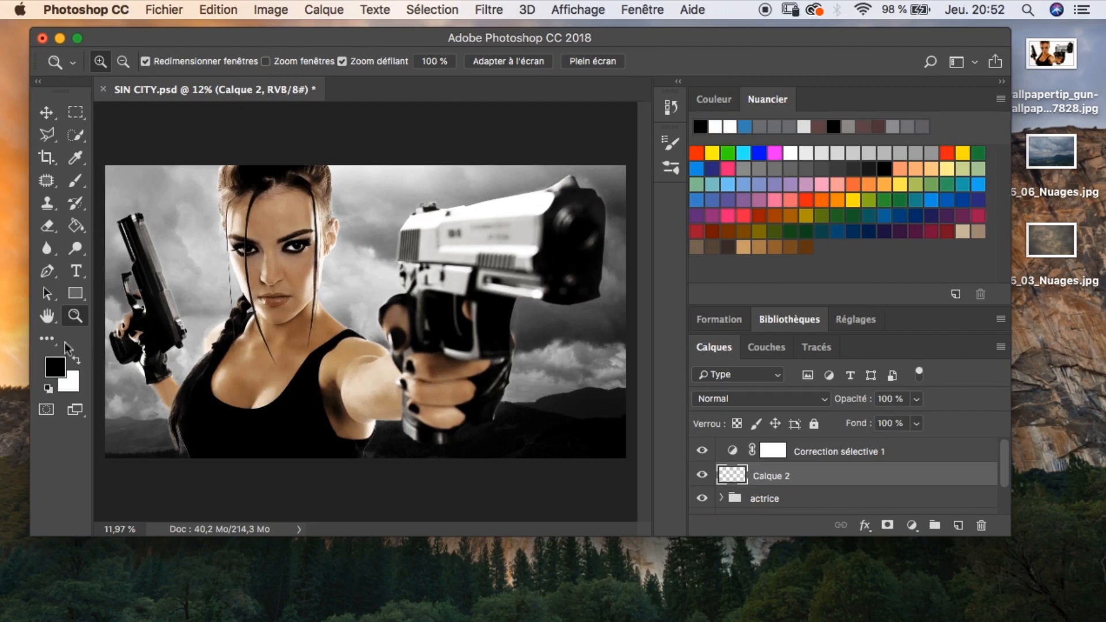
pyautogui.press('g')
pyautogui.scroll(-1, 277, 290)
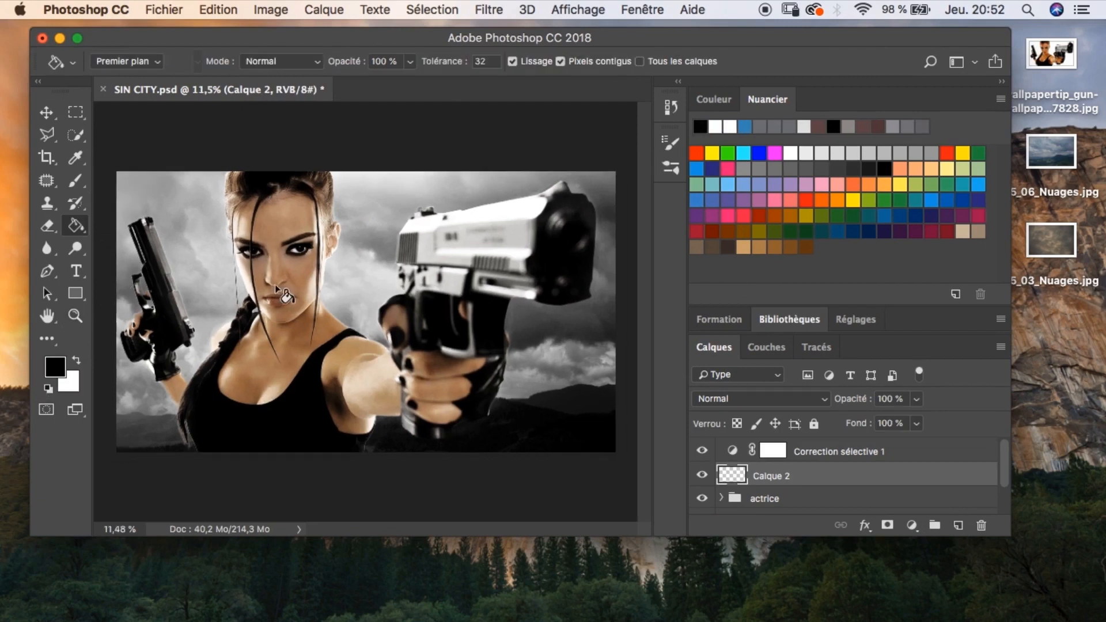
pyautogui.click(270, 306)
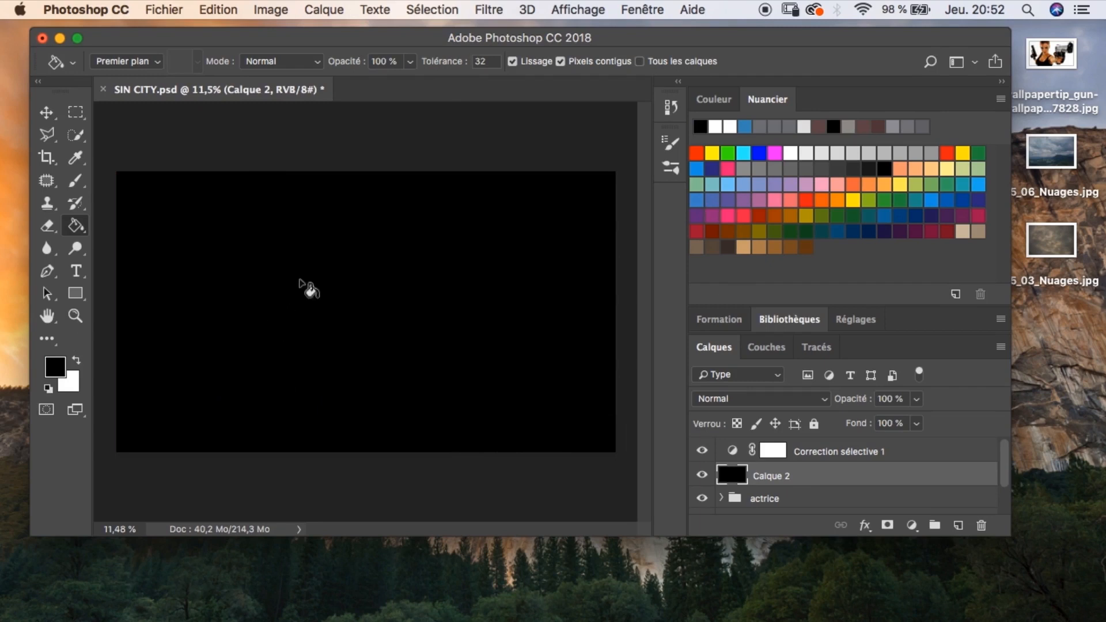
# Duplicate the black Calque 2 layer and invert the copy to white.
pyautogui.moveTo(948, 486); pyautogui.dragTo(956, 525)
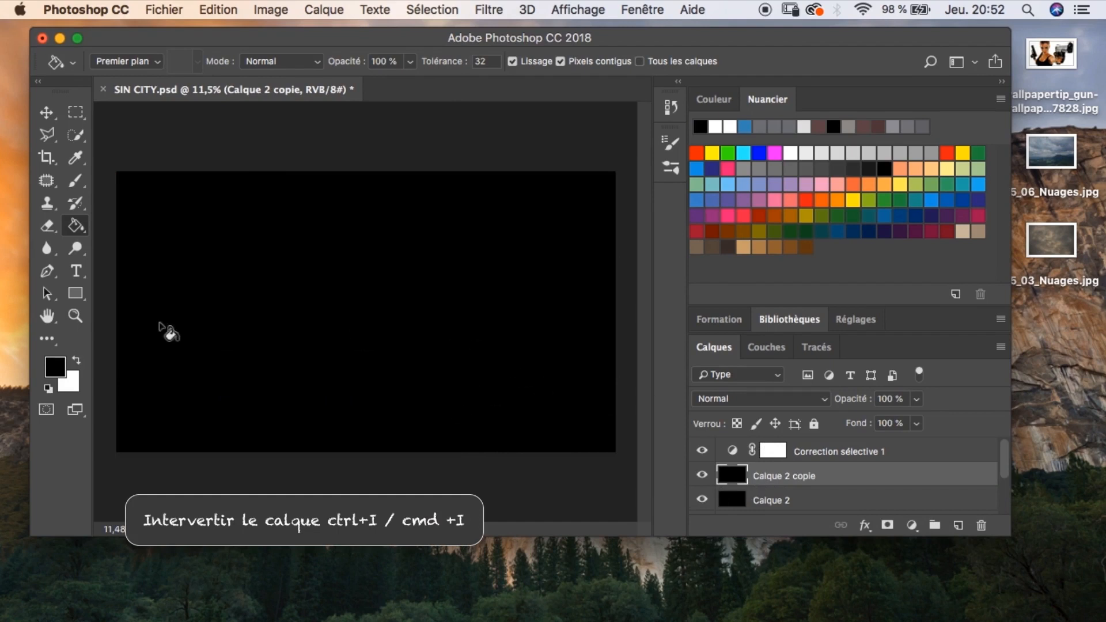
pyautogui.press('i')
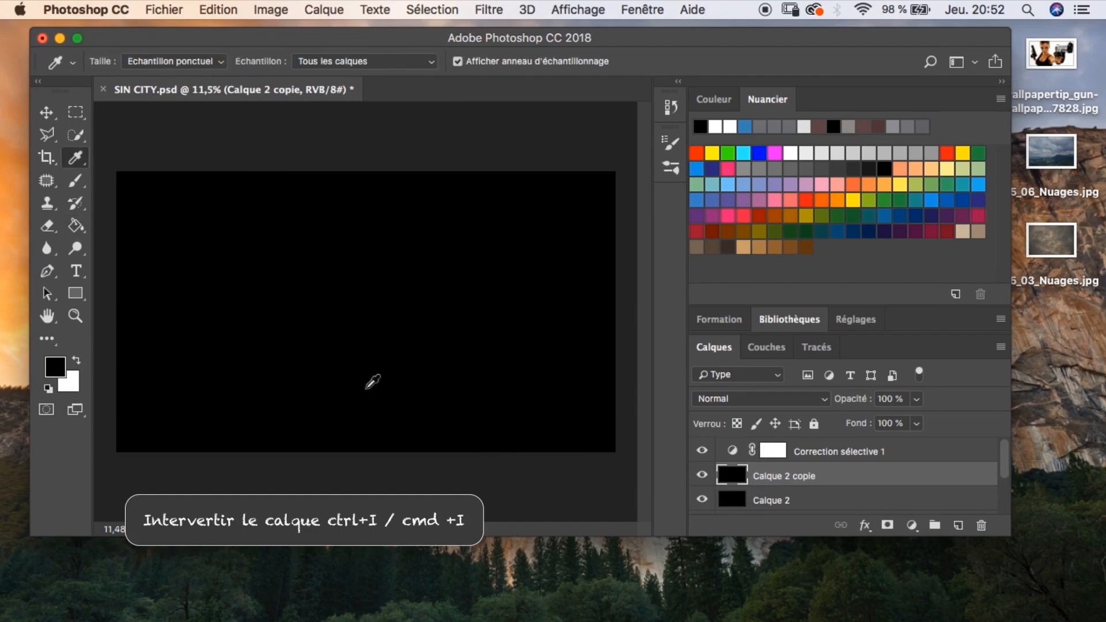
pyautogui.press('v')
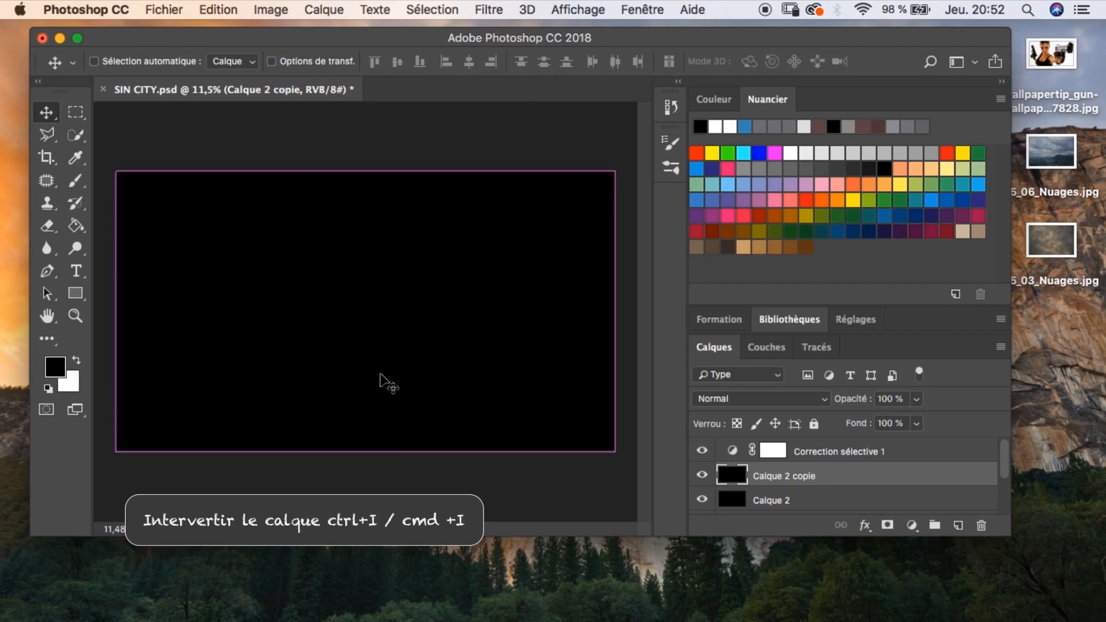
pyautogui.press('super+i')
# Set the white copy's blend mode to Fondu and its opacity to 1% to produce scattered white specks.
pyautogui.click(752, 398)
pyautogui.click(752, 414)
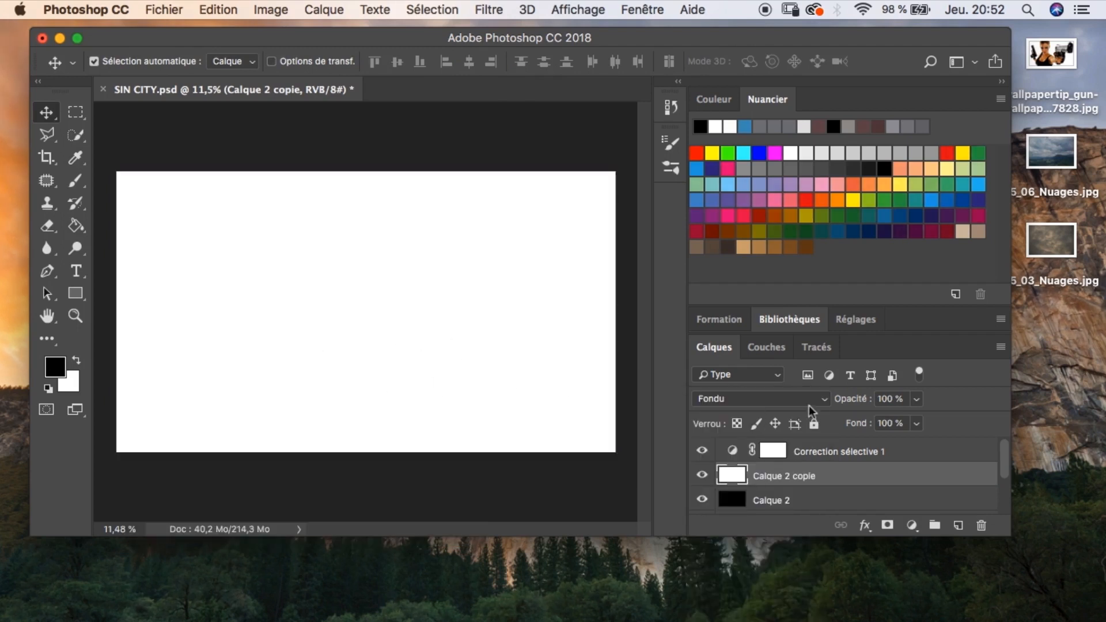
pyautogui.click(916, 398)
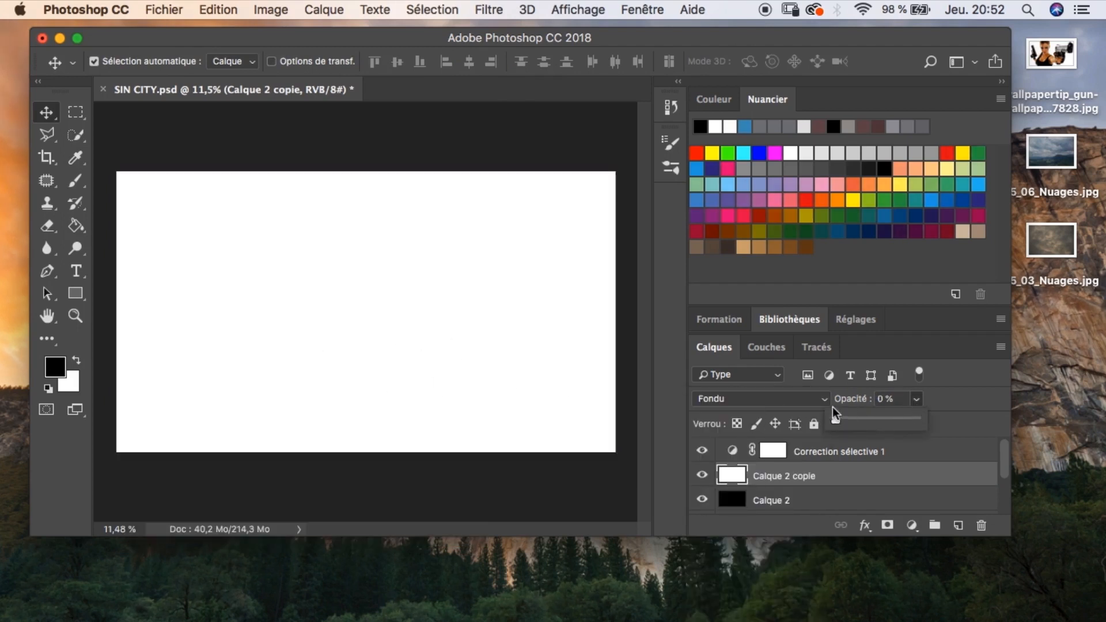
pyautogui.moveTo(836, 422); pyautogui.dragTo(838, 422)
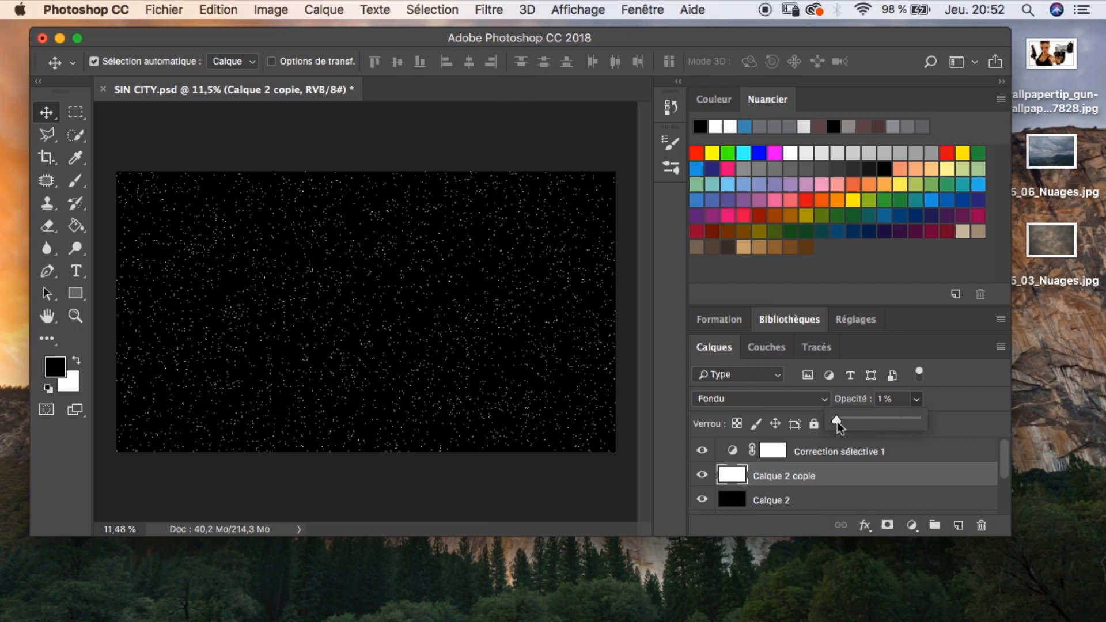
pyautogui.click(916, 398)
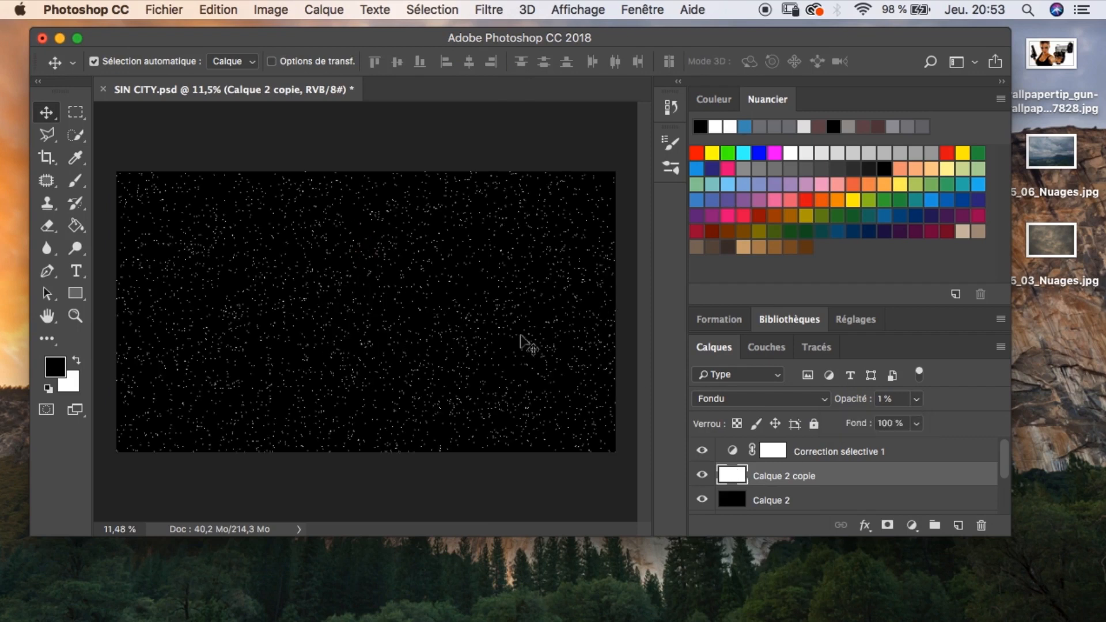
# Merge Calque 2 copie and Calque 2 into a single layer.
pyautogui.press('z')
pyautogui.moveTo(360, 316); pyautogui.dragTo(435, 296)
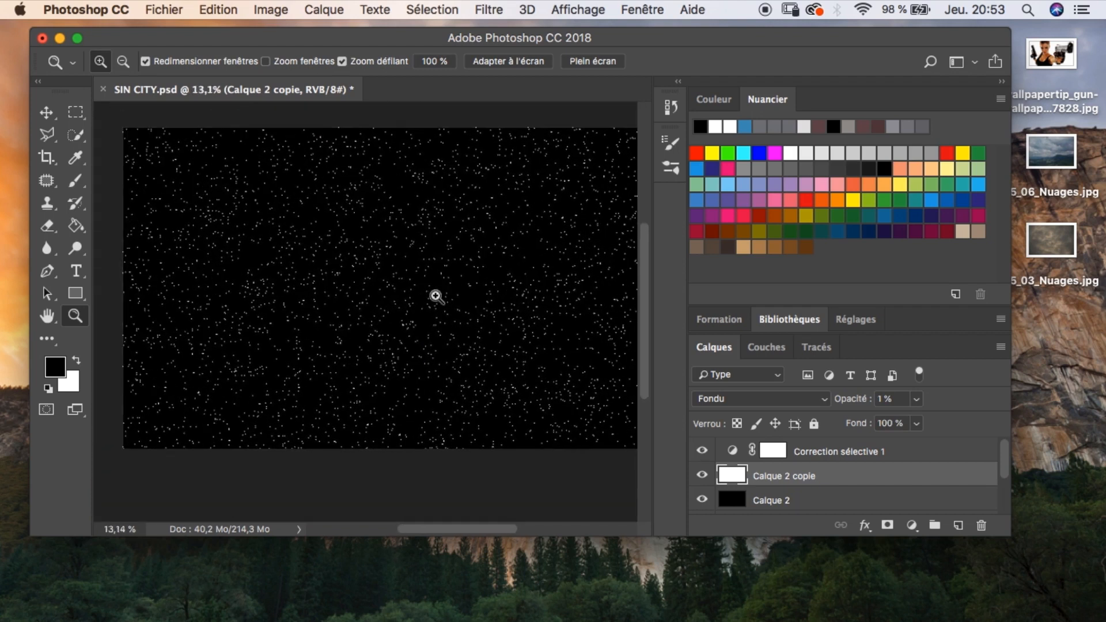
pyautogui.keyDown('shift'); pyautogui.click(787, 501); pyautogui.keyUp('shift')
pyautogui.click(999, 345)
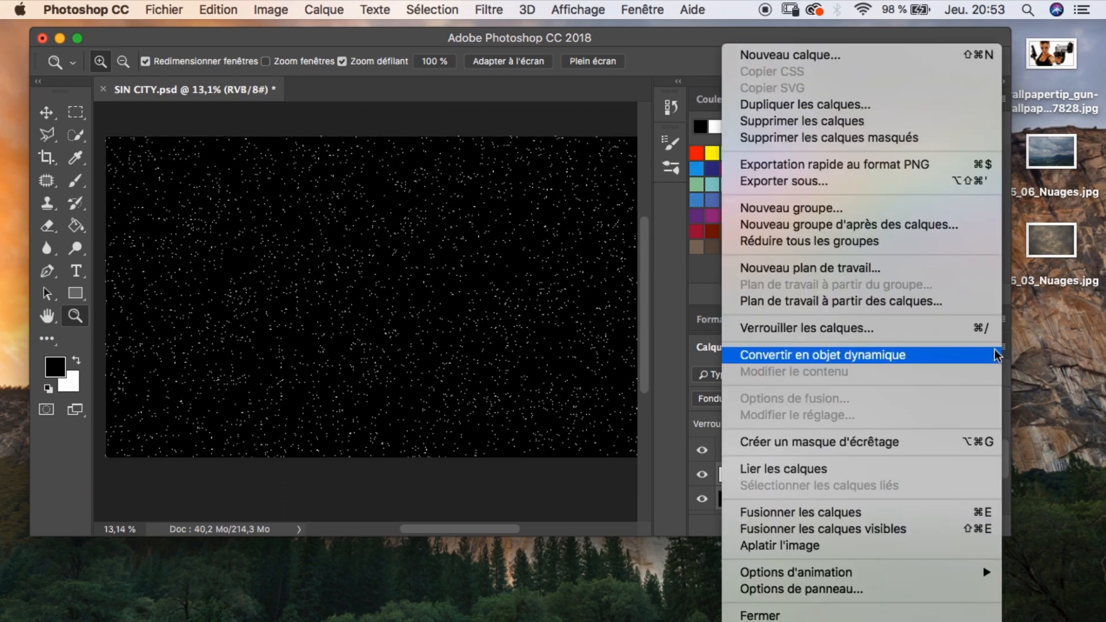
pyautogui.click(832, 510)
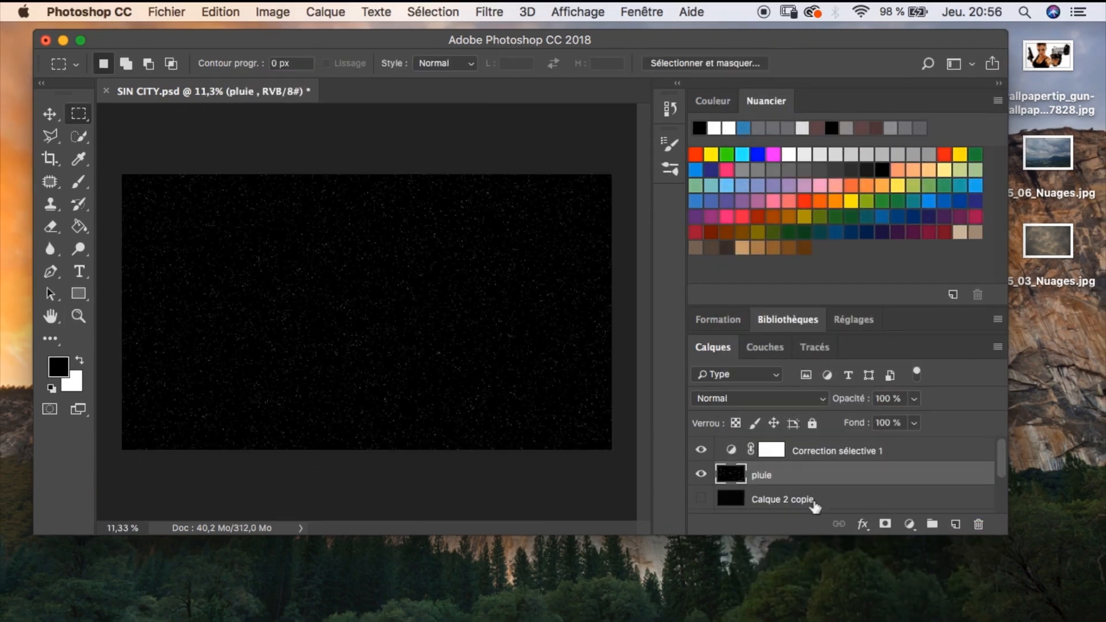
# Delete the hidden Calque 2 copie layer below pluie.
pyautogui.click(778, 501)
pyautogui.click(978, 525)
pyautogui.click(681, 252)
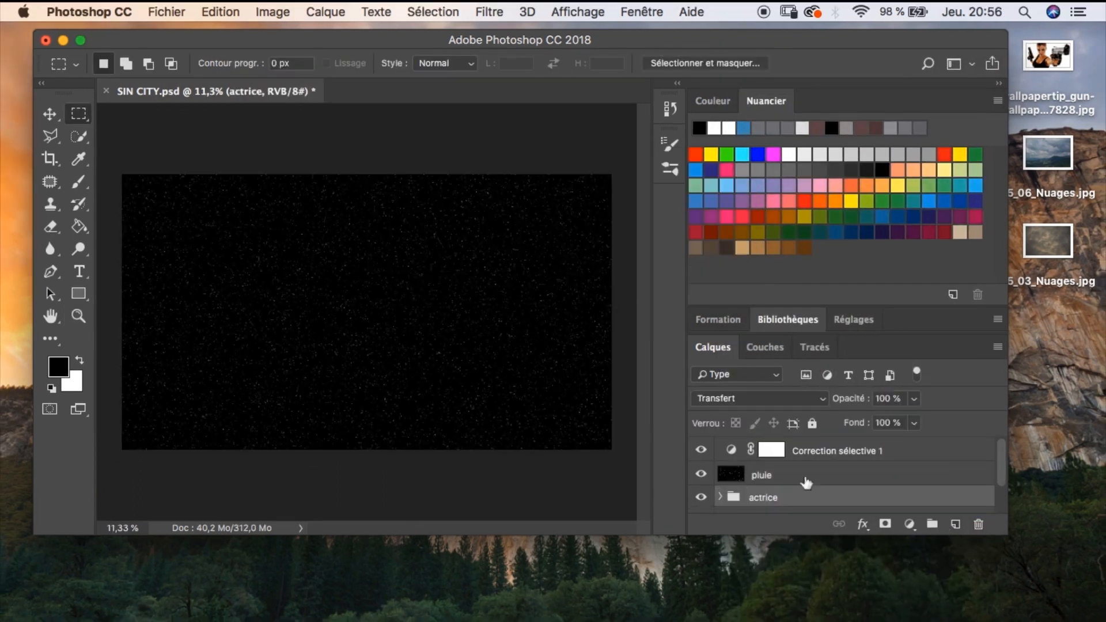
# Select the full canvas area on the pluie layer and enlarge it with a transform well beyond the canvas edges.
pyautogui.click(807, 478)
pyautogui.press('z')
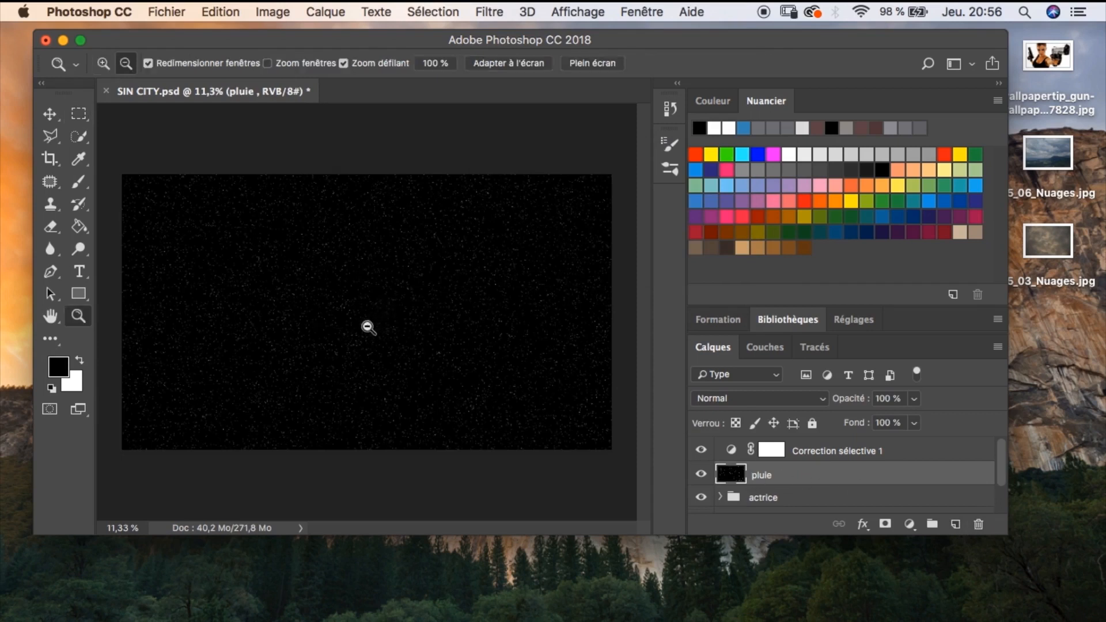
pyautogui.moveTo(365, 326); pyautogui.dragTo(353, 331)
pyautogui.press('v')
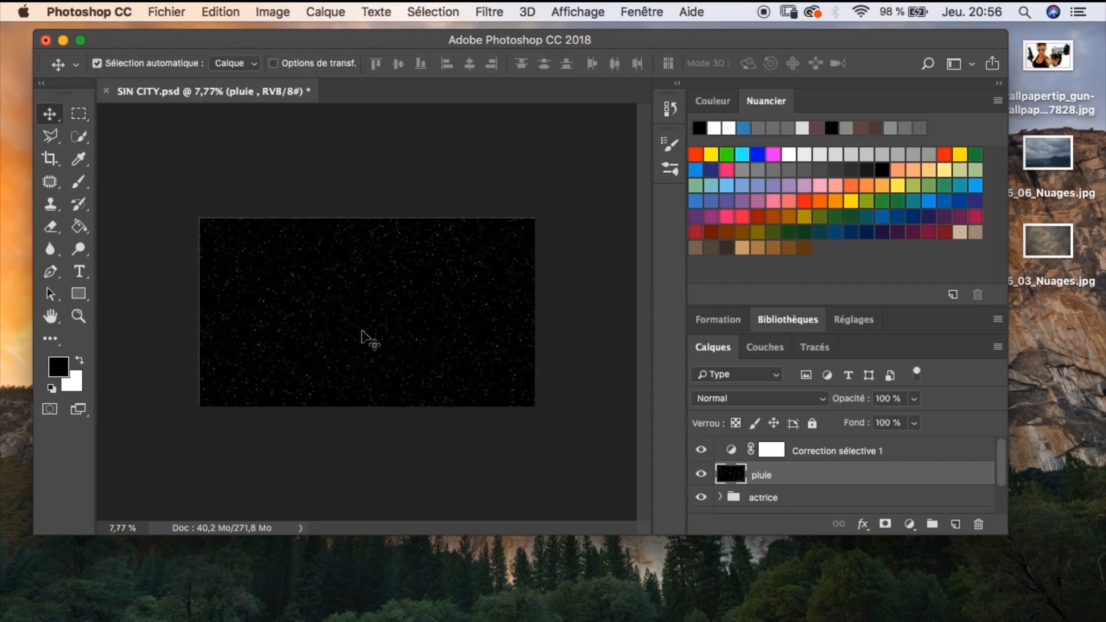
pyautogui.press('m')
pyautogui.moveTo(200, 218); pyautogui.dragTo(535, 407)
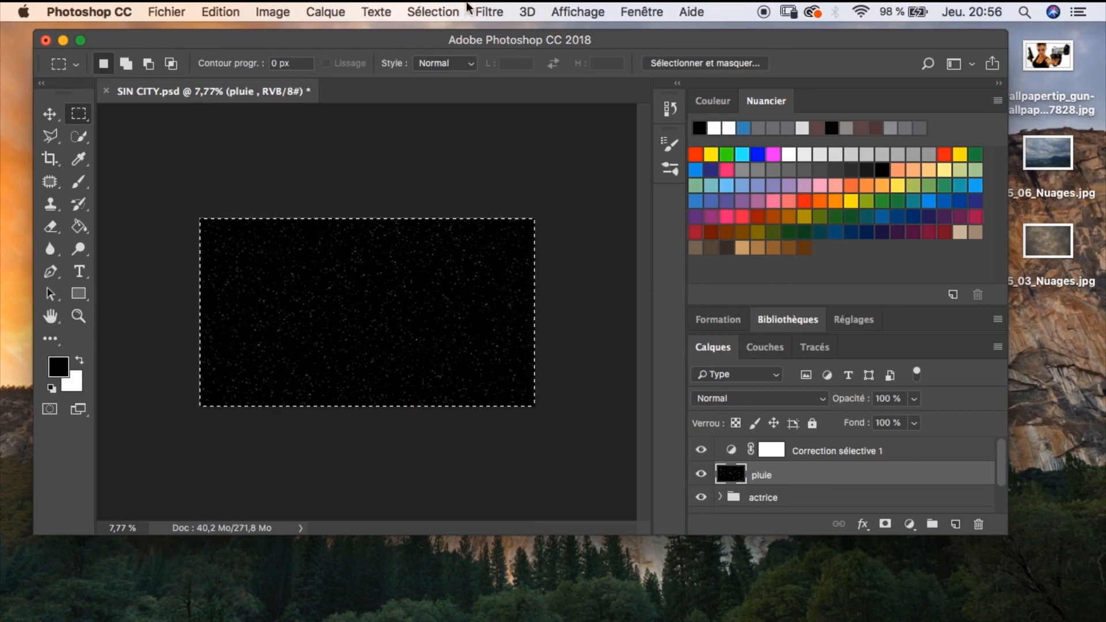
pyautogui.click(433, 11)
pyautogui.click(427, 331)
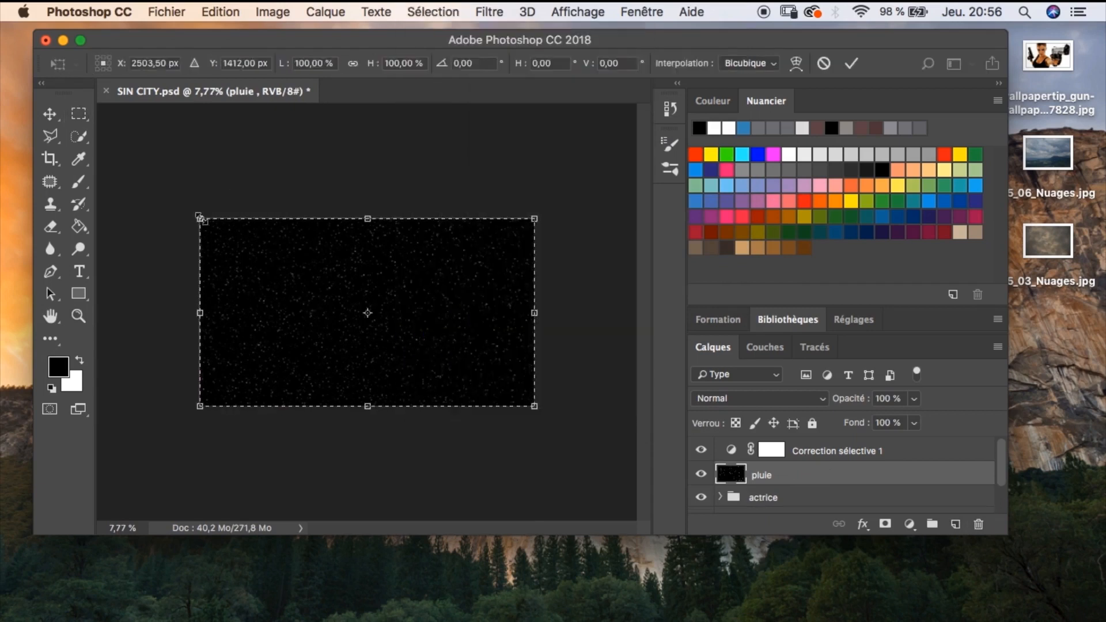
pyautogui.moveTo(199, 218); pyautogui.dragTo(52, 133)
pyautogui.press('Return')
# Brighten the white specks on the pluie layer with Niveaux by shifting the midtone and highlight input levels down.
pyautogui.press('z')
pyautogui.moveTo(308, 284); pyautogui.dragTo(379, 254)
pyautogui.press('v')
pyautogui.press('z')
pyautogui.hotkey('ctrl', 'l')
pyautogui.moveTo(654, 296); pyautogui.dragTo(625, 296)
pyautogui.moveTo(773, 295); pyautogui.dragTo(724, 295)
pyautogui.moveTo(617, 296); pyautogui.dragTo(591, 304)
pyautogui.press('Return')
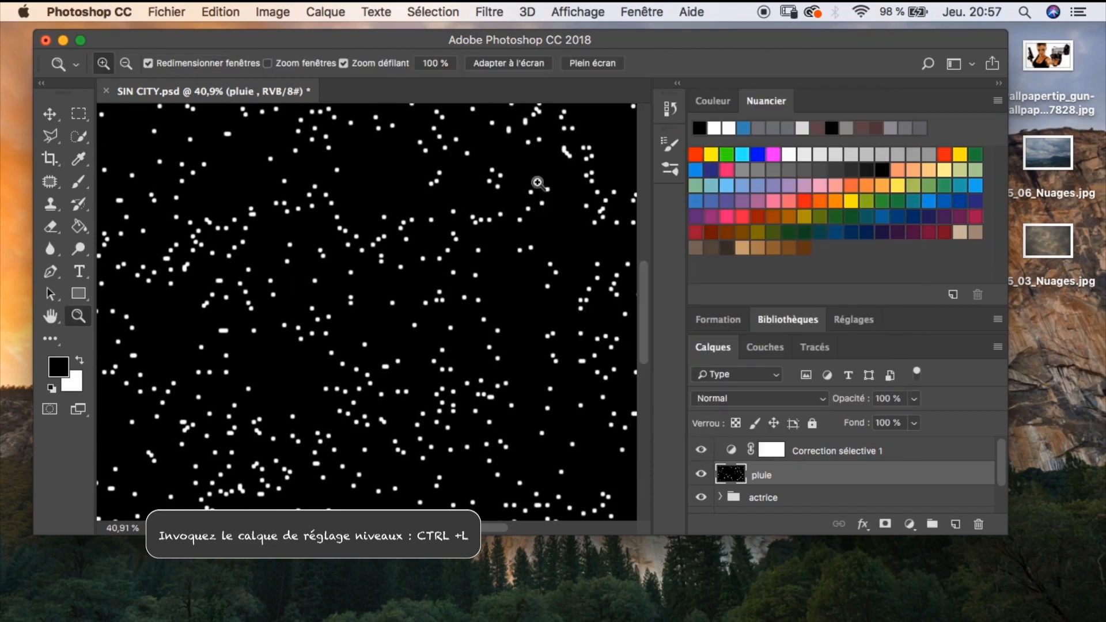
# Apply a Flou directionnel filter to the pluie layer with a -68° angle and a distance of about 187 pixels.
pyautogui.moveTo(539, 180); pyautogui.dragTo(410, 264)
pyautogui.press('v')
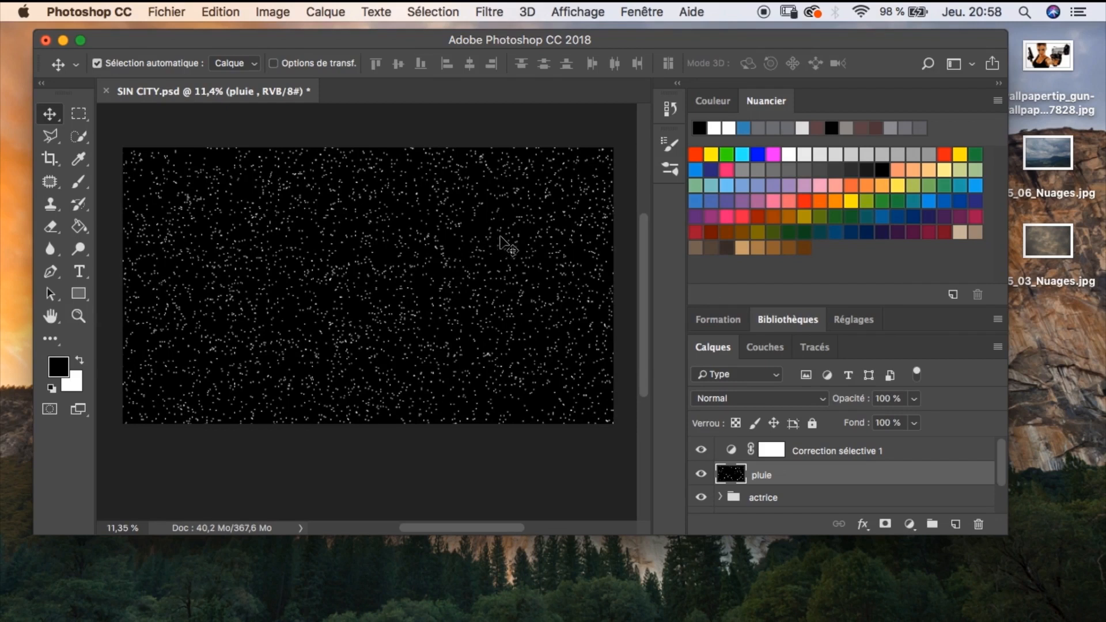
pyautogui.click(492, 12)
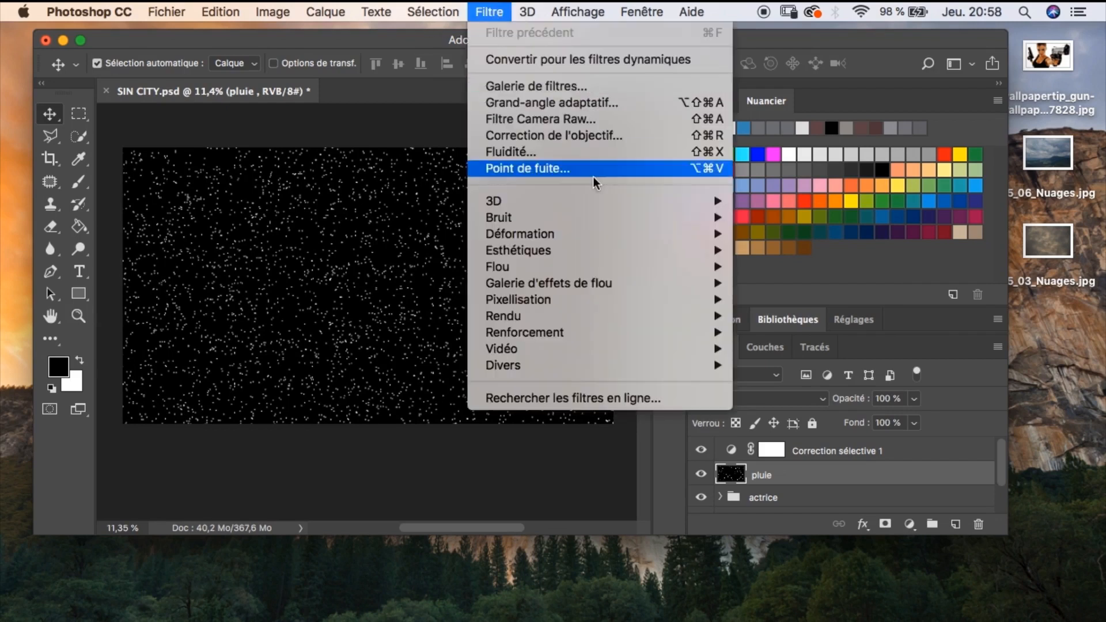
pyautogui.moveTo(522, 266)
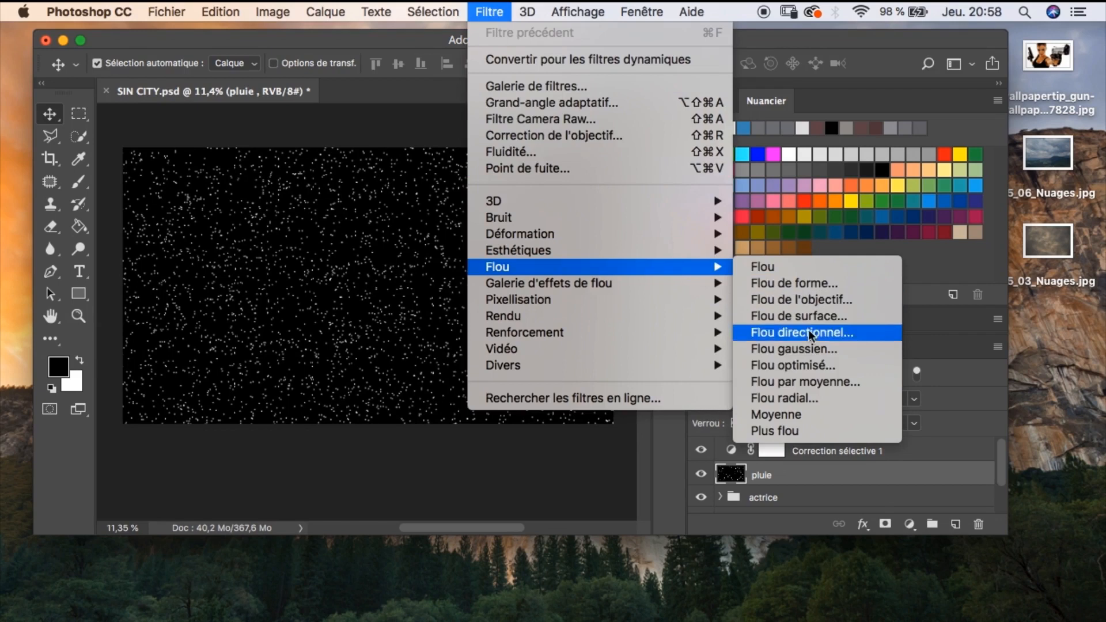
pyautogui.click(784, 335)
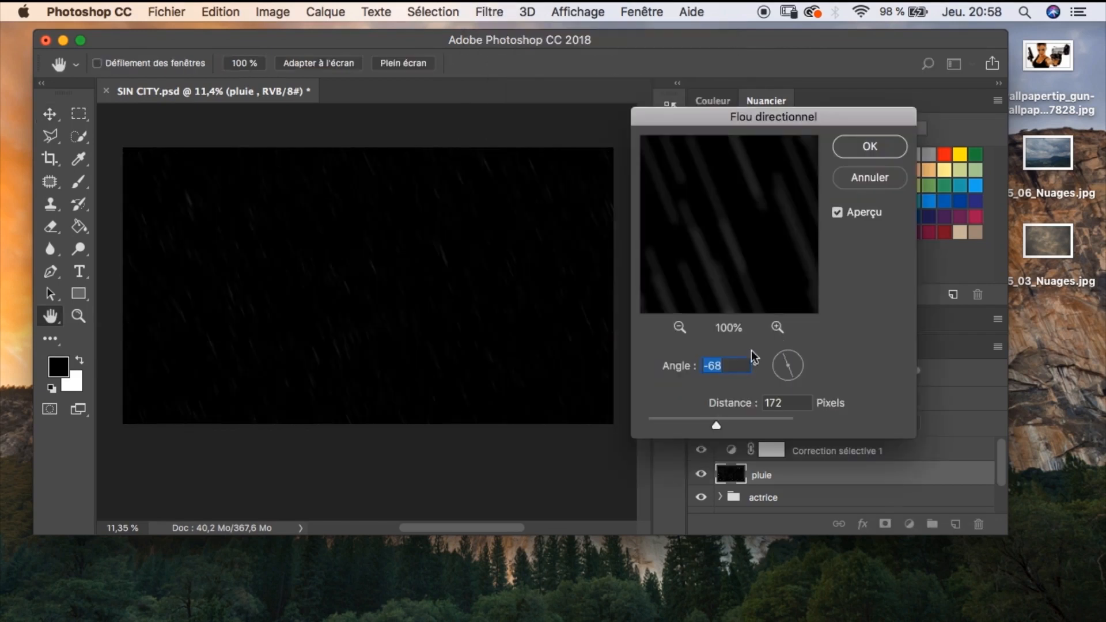
pyautogui.click(714, 426)
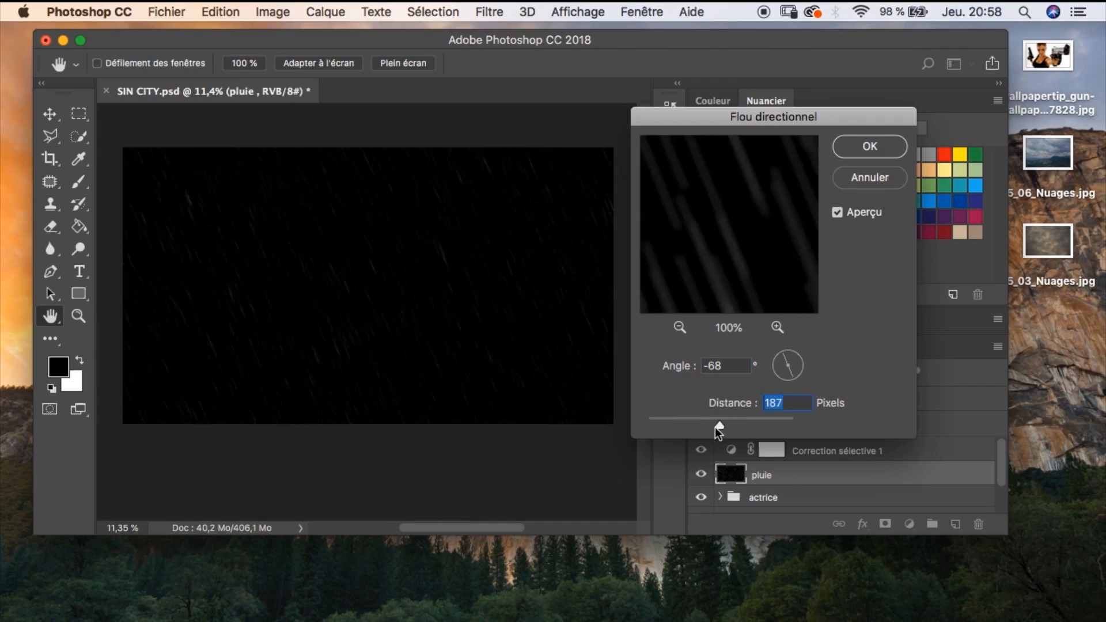
pyautogui.moveTo(718, 426); pyautogui.dragTo(718, 427)
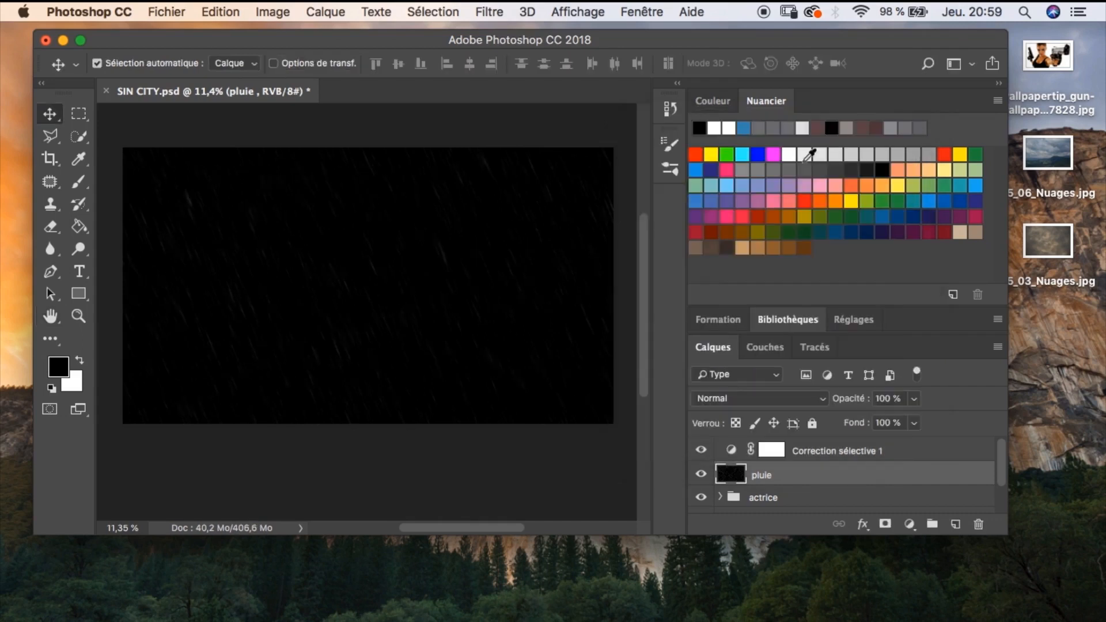
# Brighten the rain streaks on the pluie layer with Niveaux, using input levels of 2,16 for midtones and 205 for highlights.
pyautogui.press('z')
pyautogui.click(346, 291)
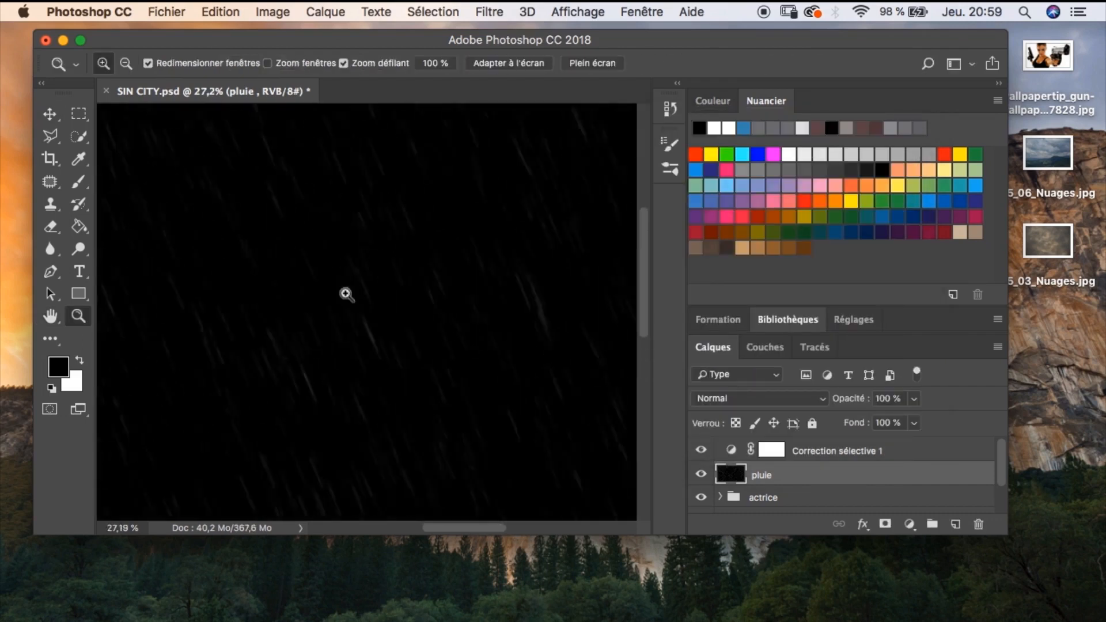
pyautogui.click(526, 225)
pyautogui.hotkey('ctrl', 'l')
pyautogui.moveTo(663, 295); pyautogui.dragTo(646, 296)
pyautogui.moveTo(772, 295); pyautogui.dragTo(751, 296)
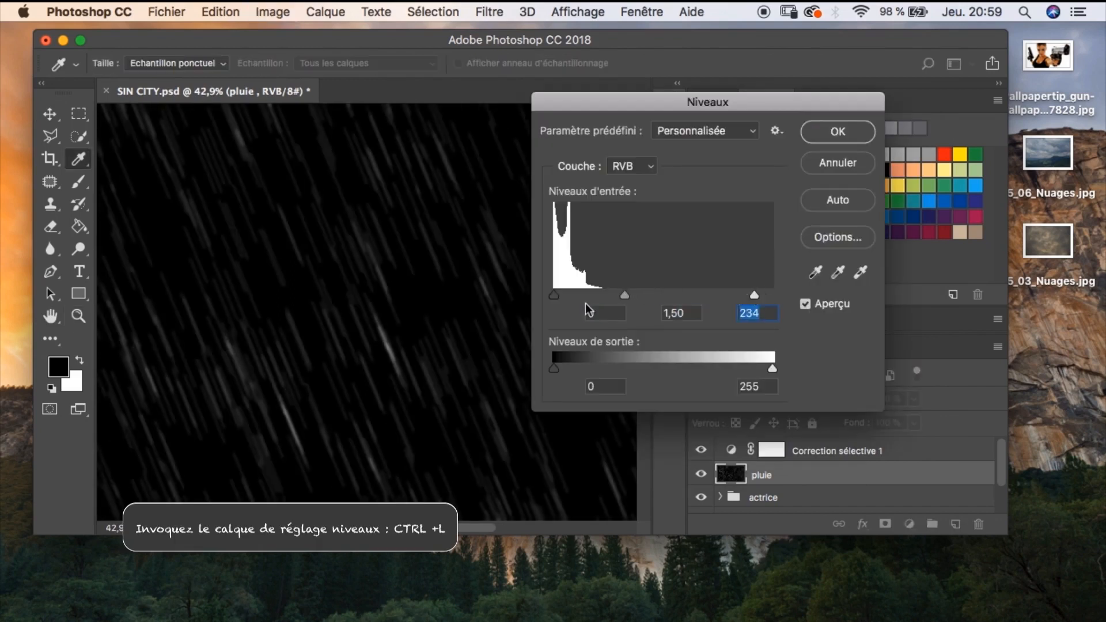
pyautogui.moveTo(640, 295); pyautogui.dragTo(606, 295)
pyautogui.moveTo(752, 295); pyautogui.dragTo(729, 295)
pyautogui.moveTo(607, 295); pyautogui.dragTo(593, 298)
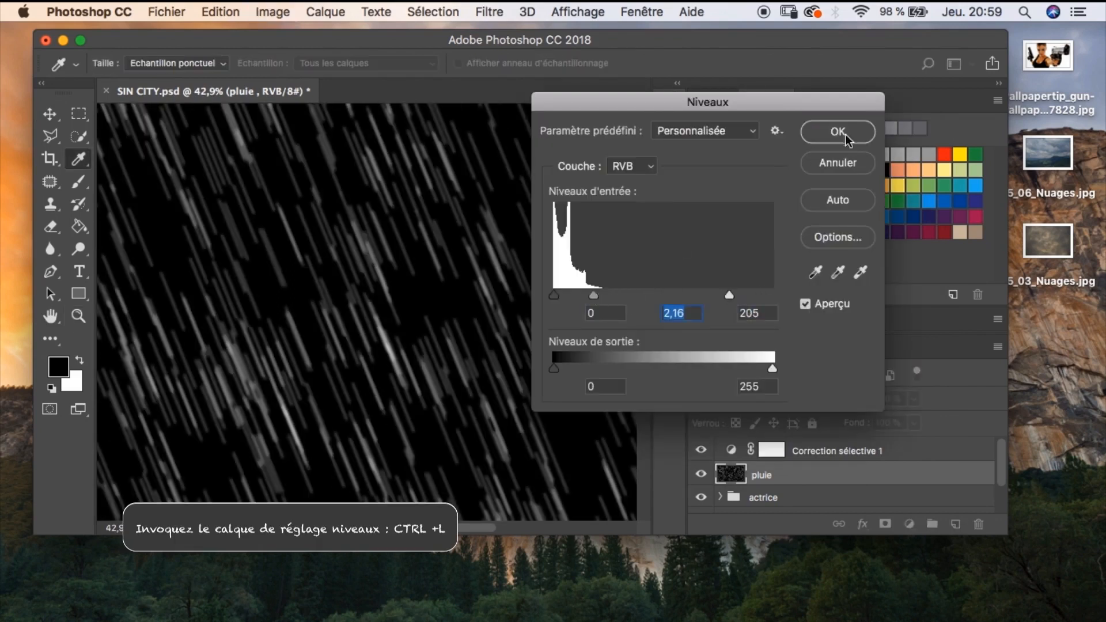
pyautogui.click(838, 131)
# Change the pluie layer's blend mode to Superposition.
pyautogui.press('z')
pyautogui.scroll(-5, 374, 297)
pyautogui.moveTo(402, 282); pyautogui.dragTo(352, 284)
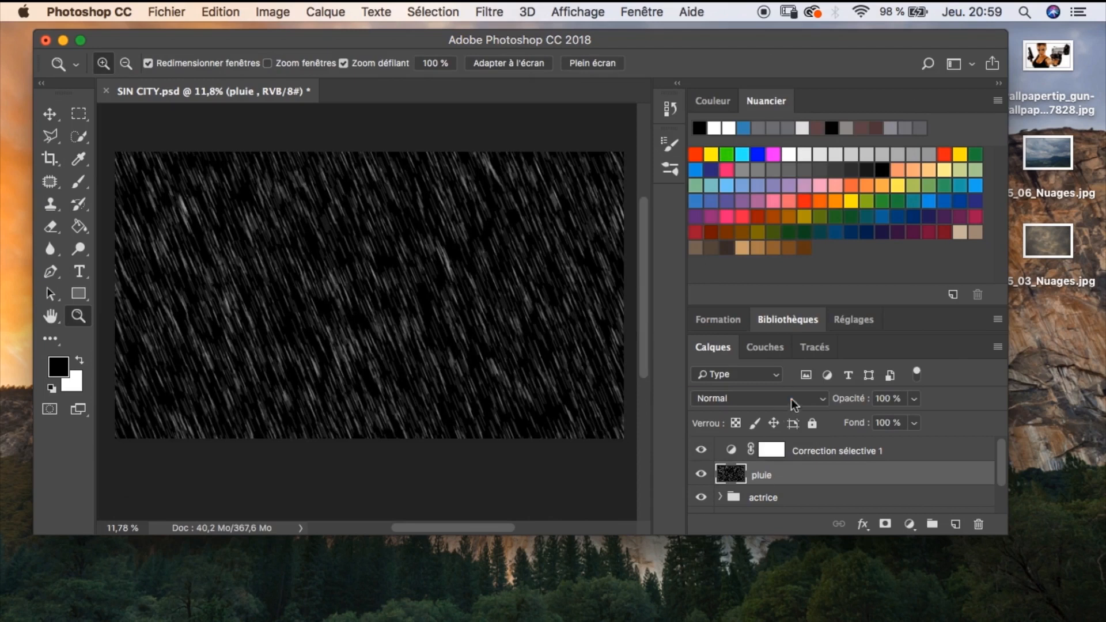
pyautogui.click(792, 400)
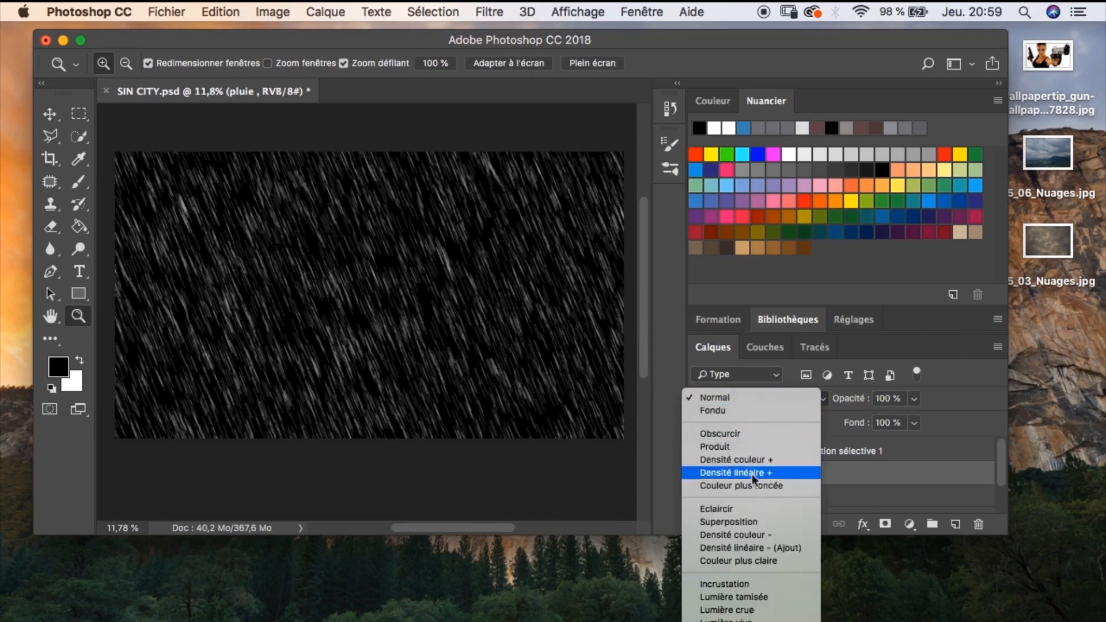
pyautogui.click(728, 526)
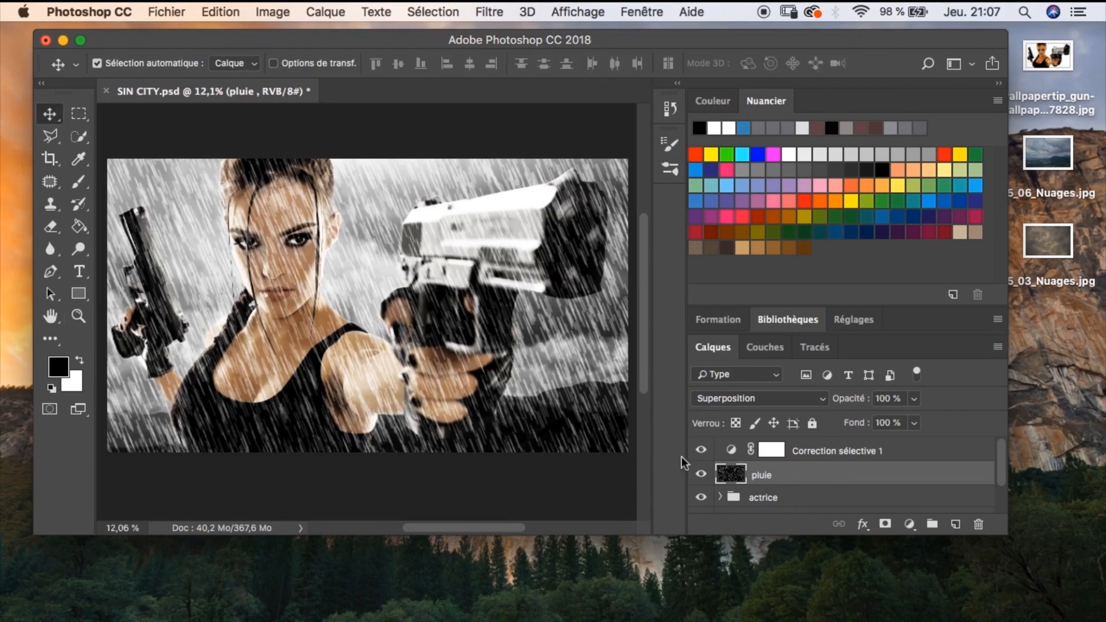
# Scale the pluie layer proportionally to about 140 % from its centre with a free transform.
pyautogui.press('z')
pyautogui.moveTo(461, 295); pyautogui.dragTo(445, 314)
pyautogui.press('super+t')
pyautogui.moveTo(126, 132); pyautogui.dragTo(23, 68)
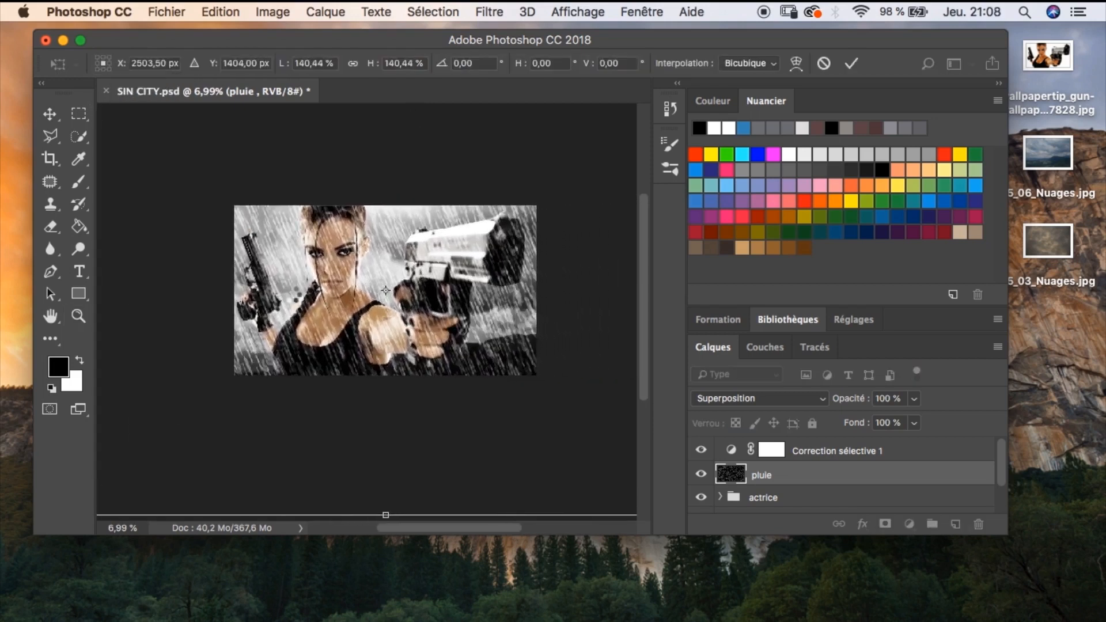
pyautogui.press('Return')
# Enlarge the pluie layer a little further around its centre with a second free transform.
pyautogui.press('z')
pyautogui.moveTo(353, 304); pyautogui.dragTo(369, 282)
pyautogui.press('super+t')
pyautogui.press('Escape')
pyautogui.press('super+t')
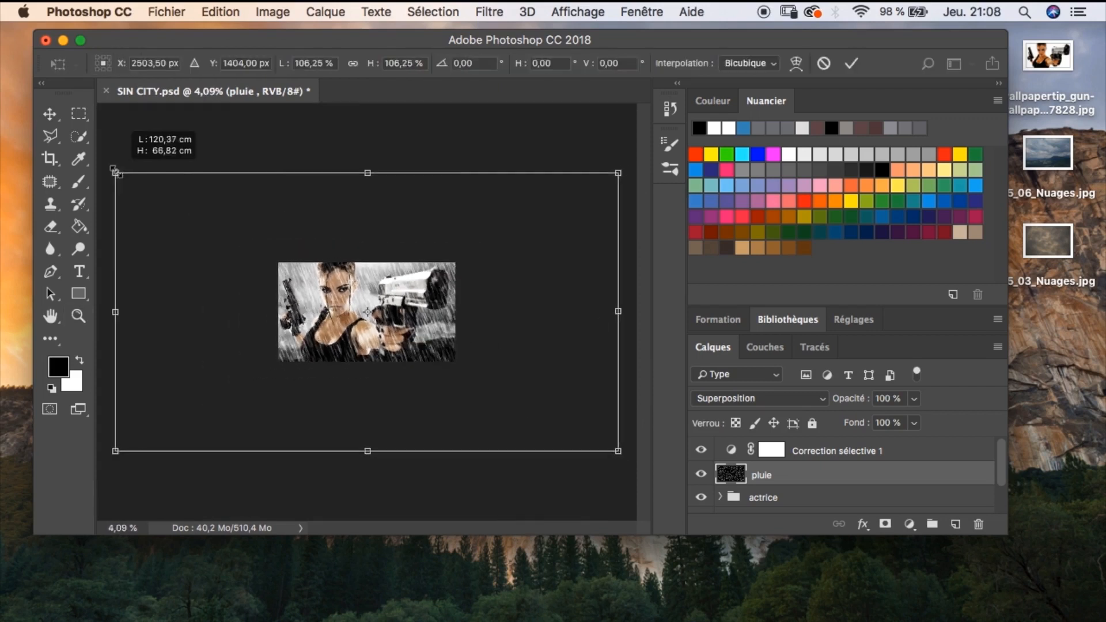
pyautogui.moveTo(115, 171); pyautogui.dragTo(103, 167)
pyautogui.press('Return')
# Duplicate the pluie layer and rename the copy "pluie 1er plan".
pyautogui.moveTo(367, 311); pyautogui.dragTo(407, 295)
pyautogui.press('super+j')
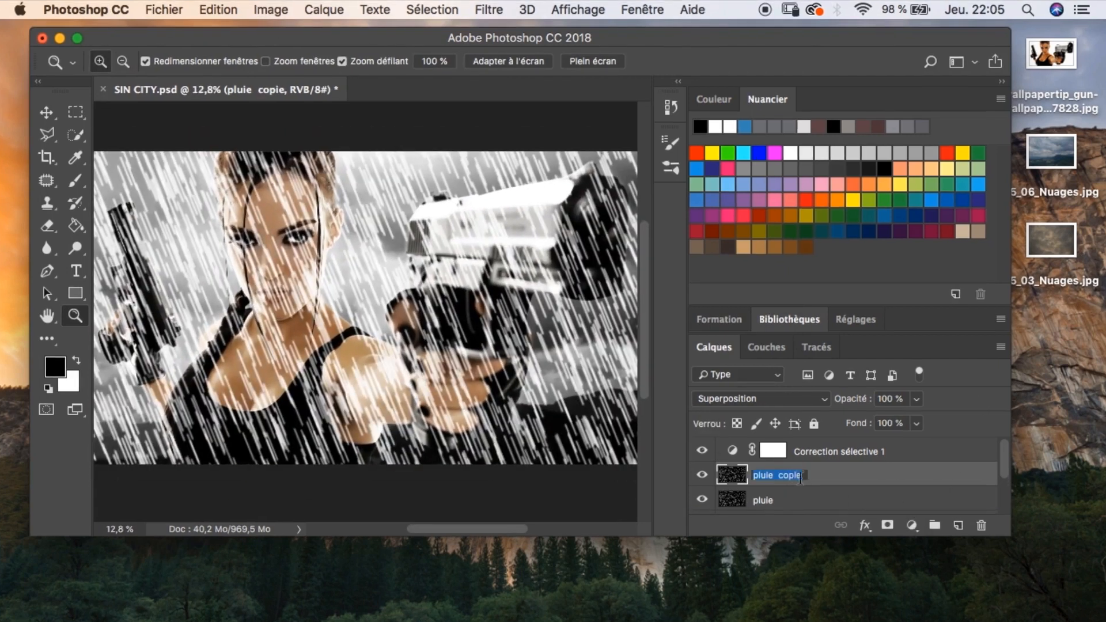
pyautogui.press('BackSpace')
pyautogui.press('BackSpace')
pyautogui.press('BackSpace')
pyautogui.press('BackSpace')
pyautogui.press('BackSpace')
pyautogui.press('Return')
# Hide the original pluie layer and scale pluie 1er plan proportionally to about 230 % from its centre.
pyautogui.click(702, 499)
pyautogui.press('super+t')
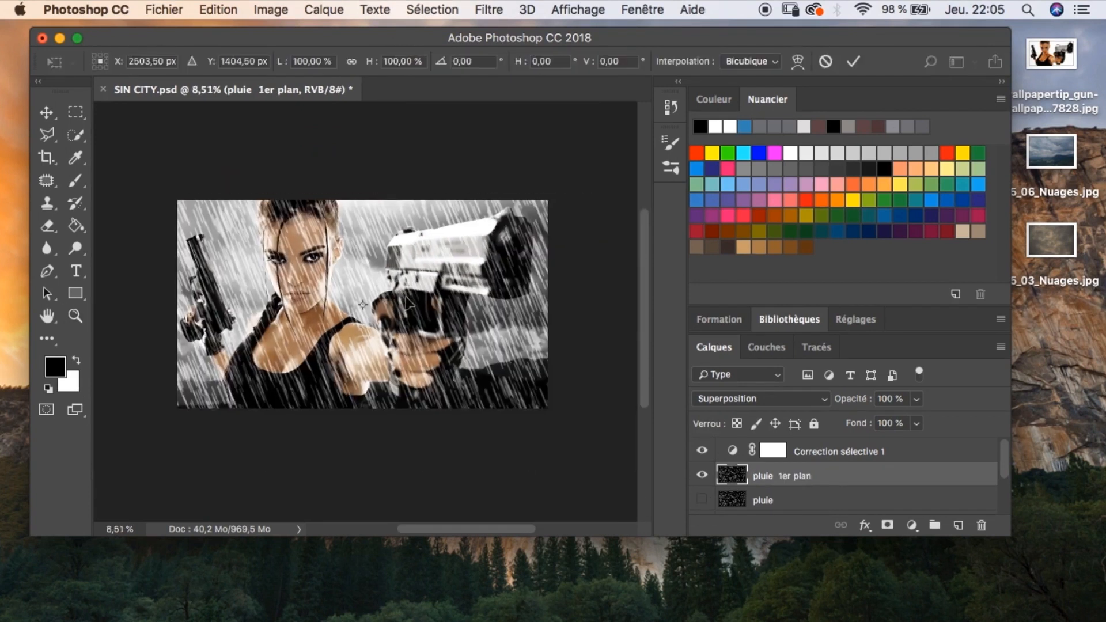
pyautogui.moveTo(435, 274); pyautogui.dragTo(377, 275)
pyautogui.moveTo(143, 144); pyautogui.dragTo(35, 138)
pyautogui.moveTo(375, 329); pyautogui.dragTo(157, 206)
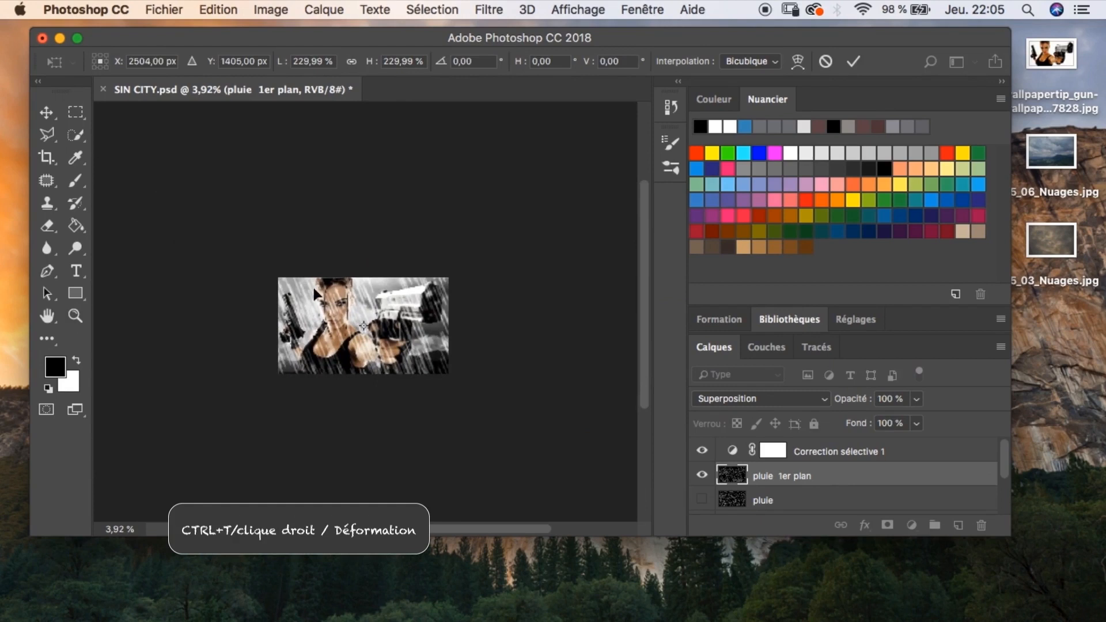
pyautogui.press('Return')
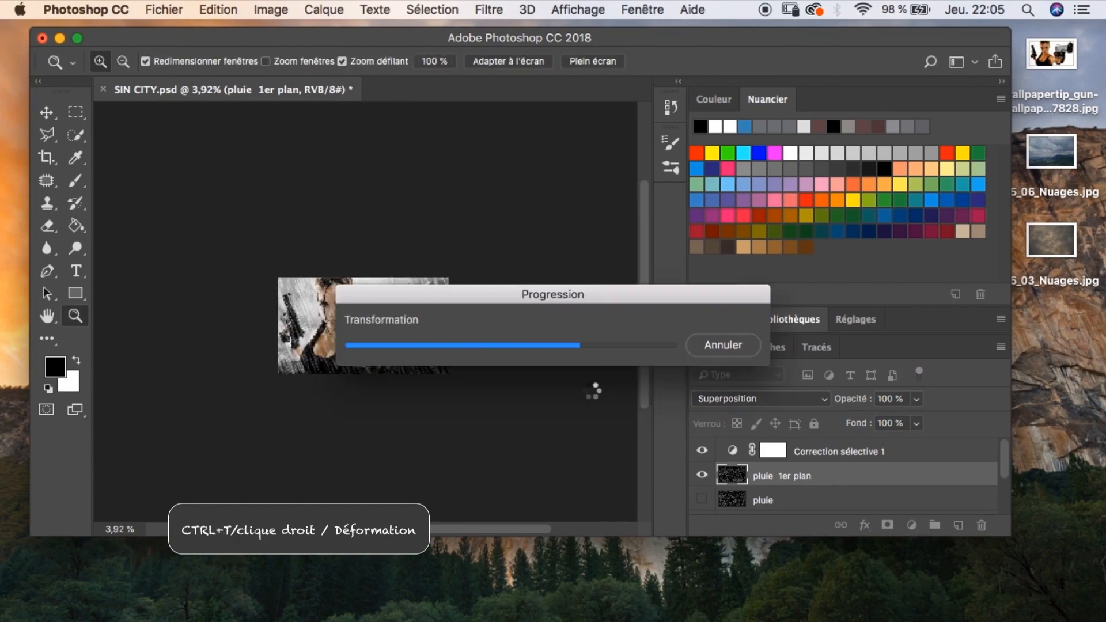
pyautogui.click(387, 321)
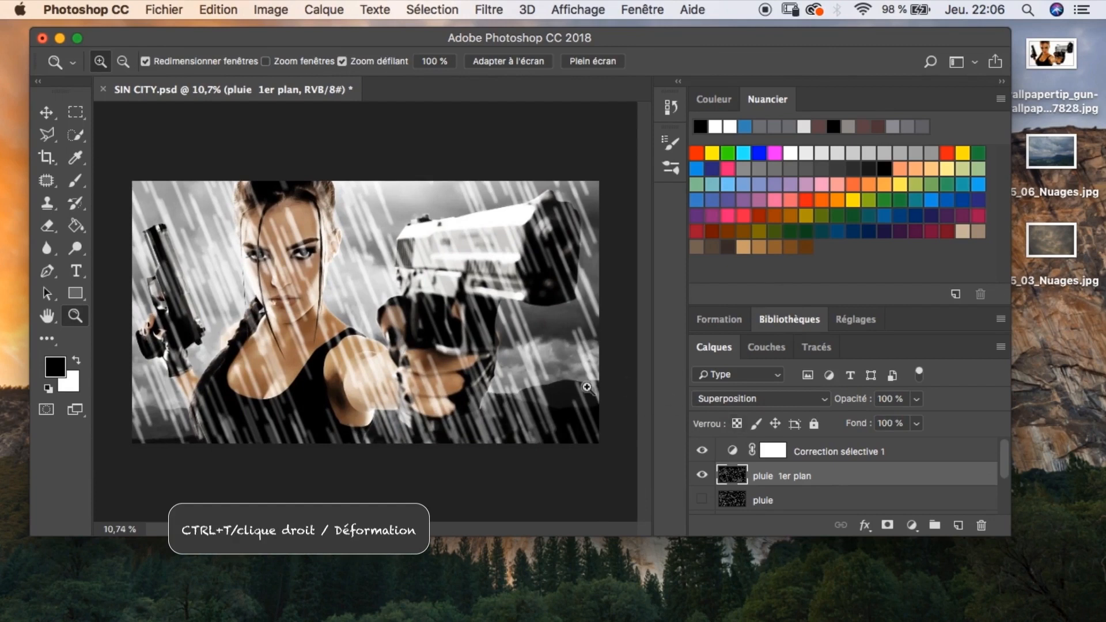
# Rename the hidden pluie layer "pluie 2 e plan".
pyautogui.press('v')
pyautogui.doubleClick(764, 500)
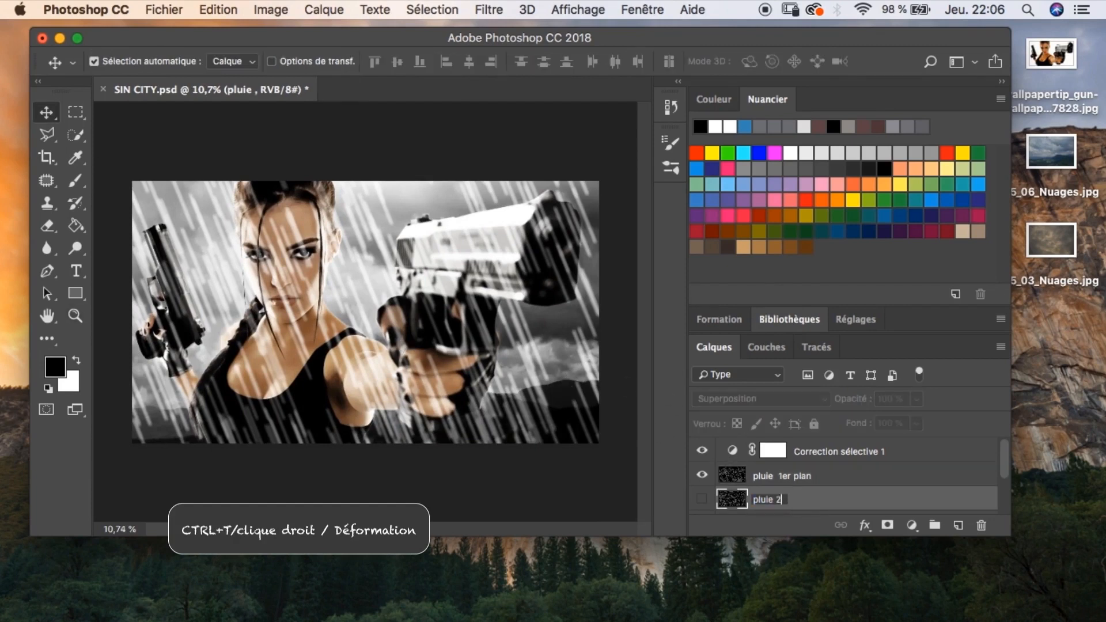
pyautogui.press('Return')
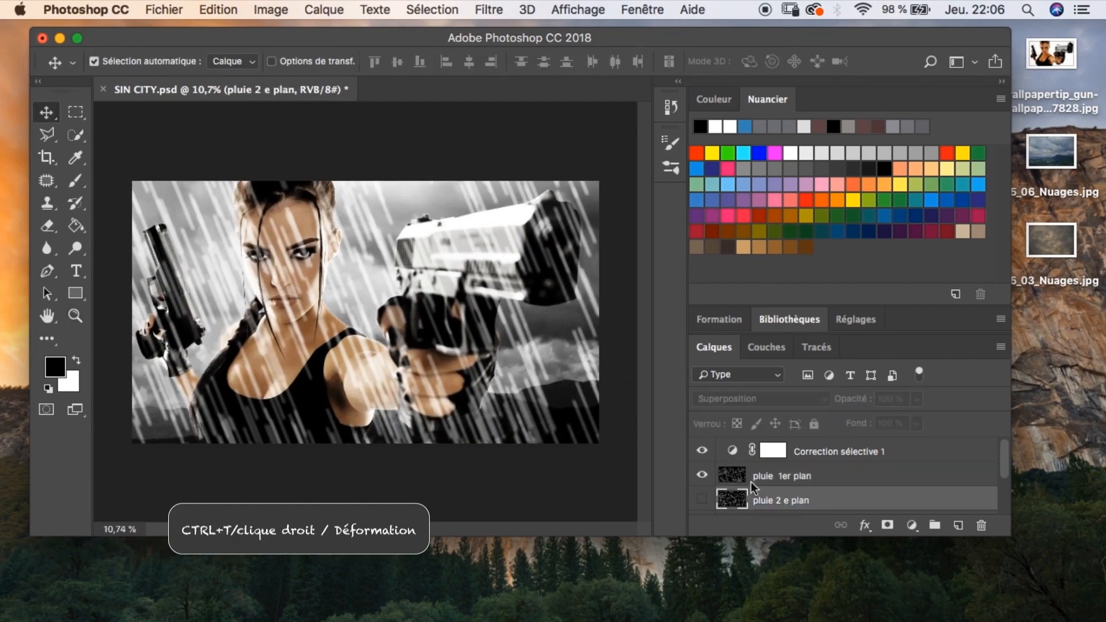
# Show pluie 2 e plan in place of pluie 1er plan and warp its rain streaks with the Déformation transform.
pyautogui.click(702, 475)
pyautogui.click(702, 499)
pyautogui.press('super+t')
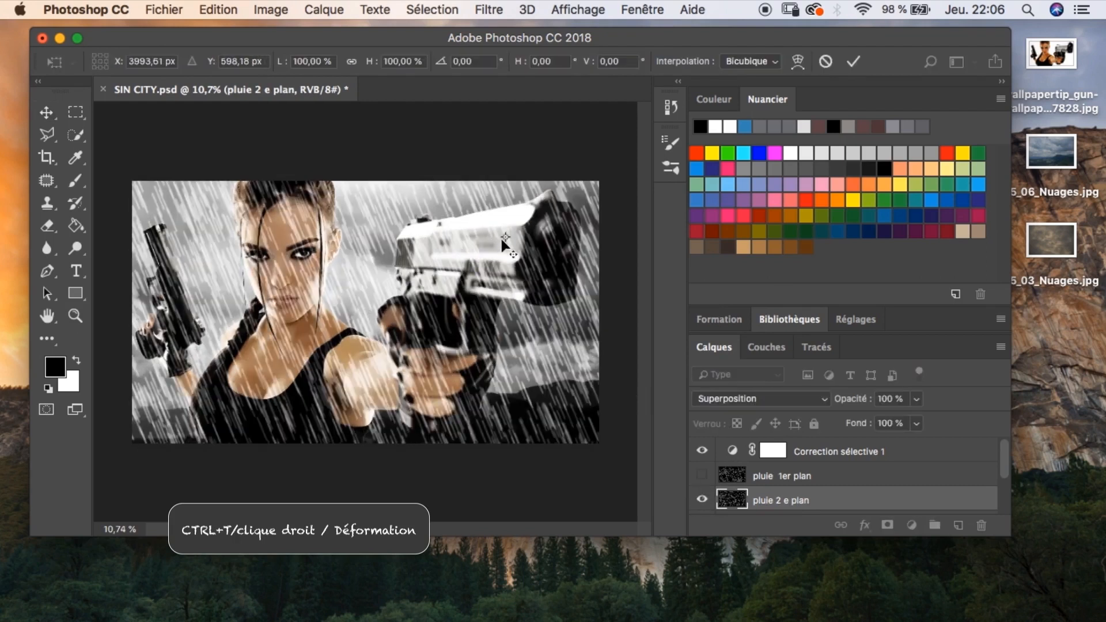
pyautogui.rightClick(524, 338)
pyautogui.click(576, 447)
pyautogui.moveTo(524, 252); pyautogui.dragTo(541, 242)
pyautogui.moveTo(231, 353); pyautogui.dragTo(340, 289)
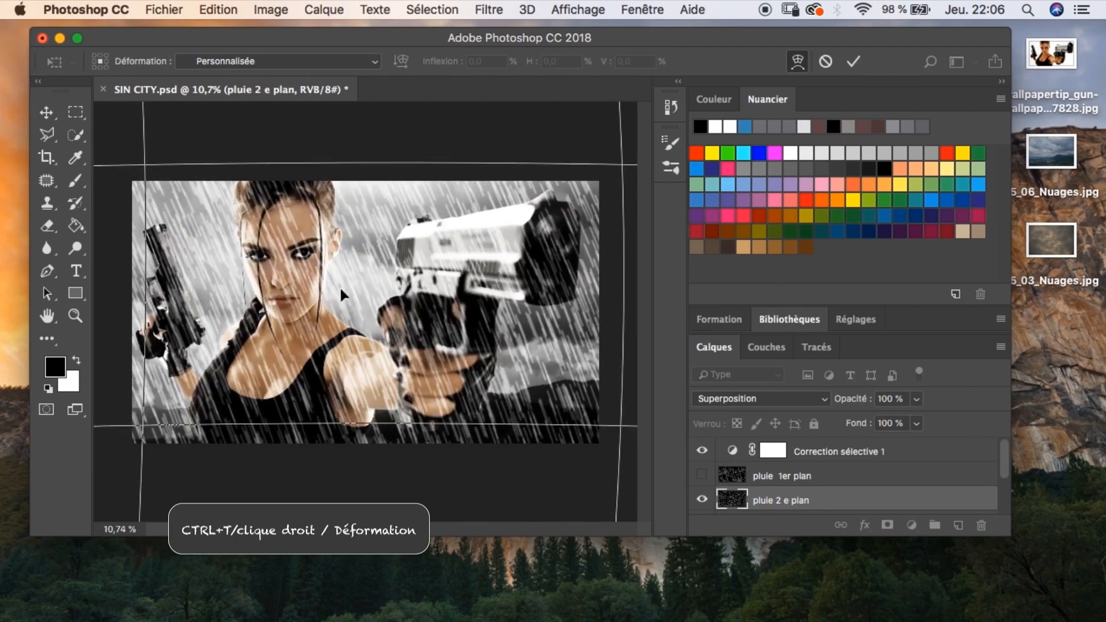
pyautogui.press('Return')
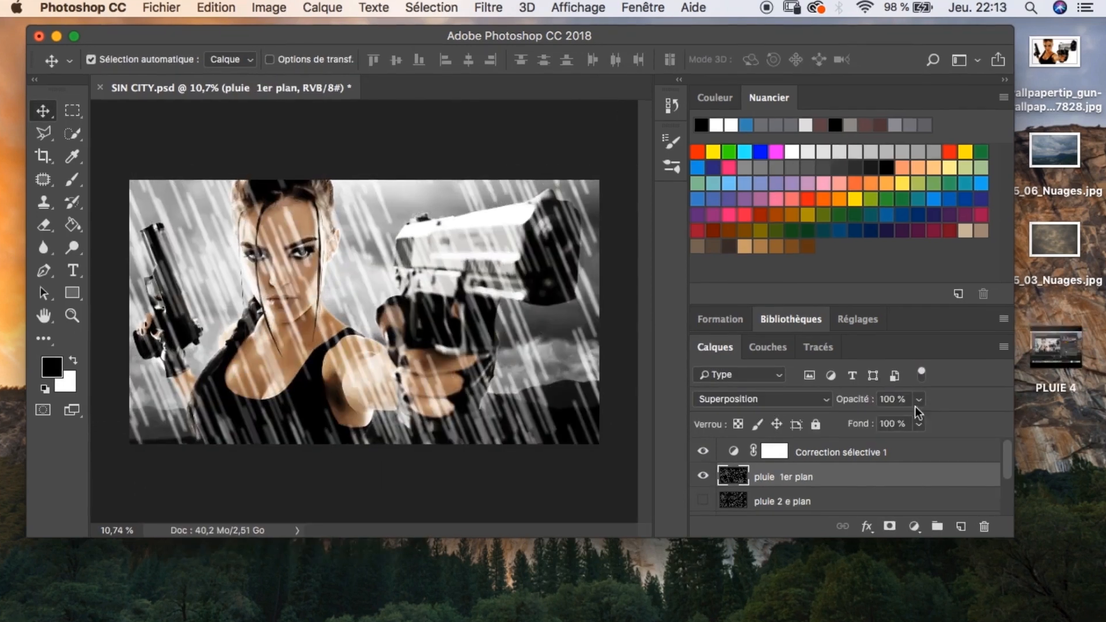
# Make pluie 2 e plan visible again alongside pluie 1er plan and add a layer mask to it.
pyautogui.click(703, 500)
pyautogui.click(818, 501)
pyautogui.click(891, 526)
# Set up the brush with a round tip from Formes générales and enlarge it to 120 px.
pyautogui.press('b')
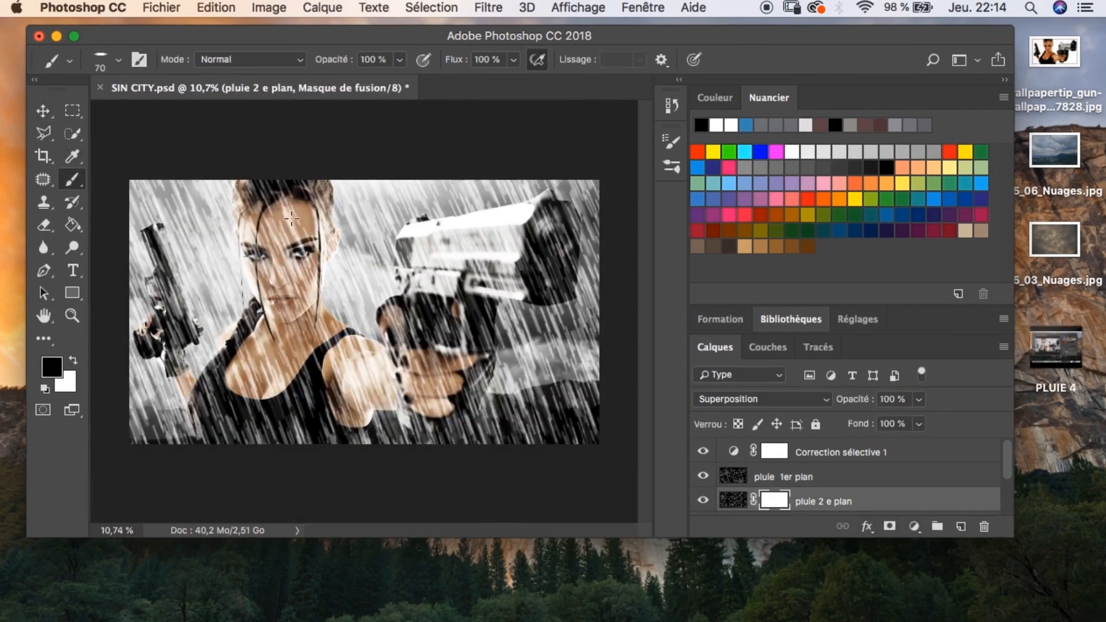
pyautogui.rightClick(293, 210)
pyautogui.click(396, 438)
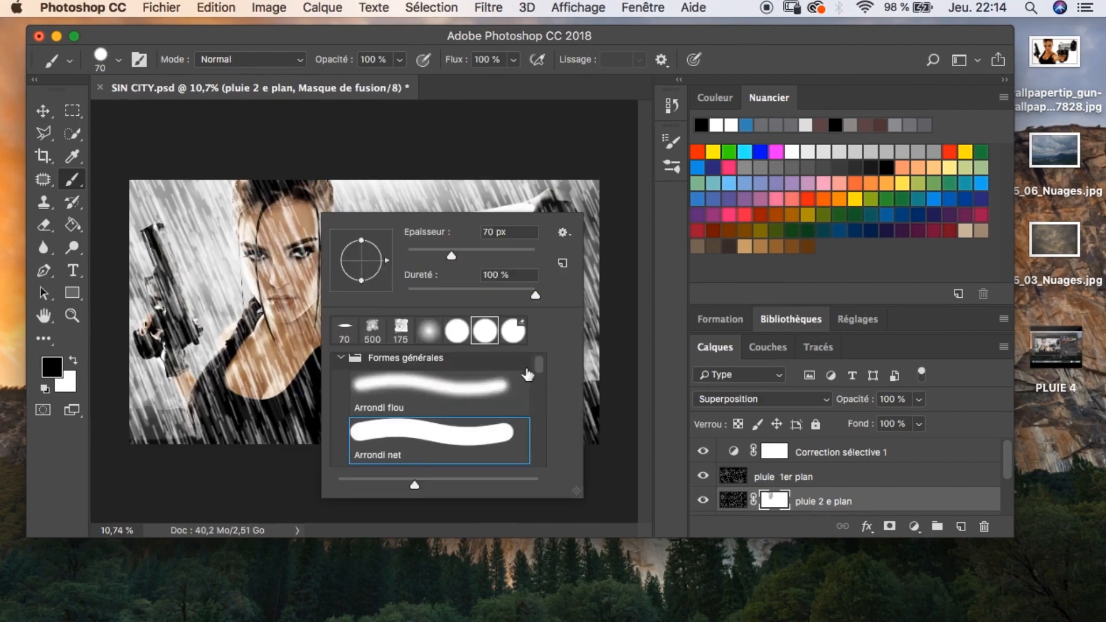
pyautogui.doubleClick(398, 385)
pyautogui.rightClick(292, 218)
pyautogui.moveTo(320, 257); pyautogui.dragTo(327, 257)
# Paint black on the pluie 2 e plan mask to clear the rain from the woman's face, body, arm and both guns.
pyautogui.moveTo(248, 202)
pyautogui.mouseDown()
pyautogui.moveTo(255, 262)
pyautogui.moveTo(301, 320)
pyautogui.moveTo(288, 363)
pyautogui.moveTo(199, 429)
pyautogui.moveTo(286, 456)
pyautogui.moveTo(377, 363)
pyautogui.moveTo(323, 326)
pyautogui.mouseUp()
pyautogui.moveTo(310, 183); pyautogui.dragTo(310, 205)
pyautogui.moveTo(351, 381)
pyautogui.mouseDown()
pyautogui.moveTo(357, 426)
pyautogui.moveTo(449, 369)
pyautogui.moveTo(438, 438)
pyautogui.moveTo(423, 447)
pyautogui.moveTo(438, 426)
pyautogui.moveTo(415, 415)
pyautogui.moveTo(404, 311)
pyautogui.moveTo(533, 227)
pyautogui.moveTo(551, 295)
pyautogui.mouseUp()
pyautogui.press('x')
pyautogui.press('x')
pyautogui.press('super+z')
pyautogui.moveTo(530, 235)
pyautogui.mouseDown()
pyautogui.moveTo(541, 294)
pyautogui.moveTo(556, 280)
pyautogui.moveTo(536, 283)
pyautogui.moveTo(564, 262)
pyautogui.moveTo(544, 210)
pyautogui.moveTo(558, 280)
pyautogui.moveTo(526, 277)
pyautogui.moveTo(460, 224)
pyautogui.moveTo(387, 307)
pyautogui.moveTo(436, 341)
pyautogui.mouseUp()
pyautogui.moveTo(156, 242)
pyautogui.mouseDown()
pyautogui.moveTo(173, 322)
pyautogui.moveTo(156, 340)
pyautogui.moveTo(151, 248)
pyautogui.mouseUp()
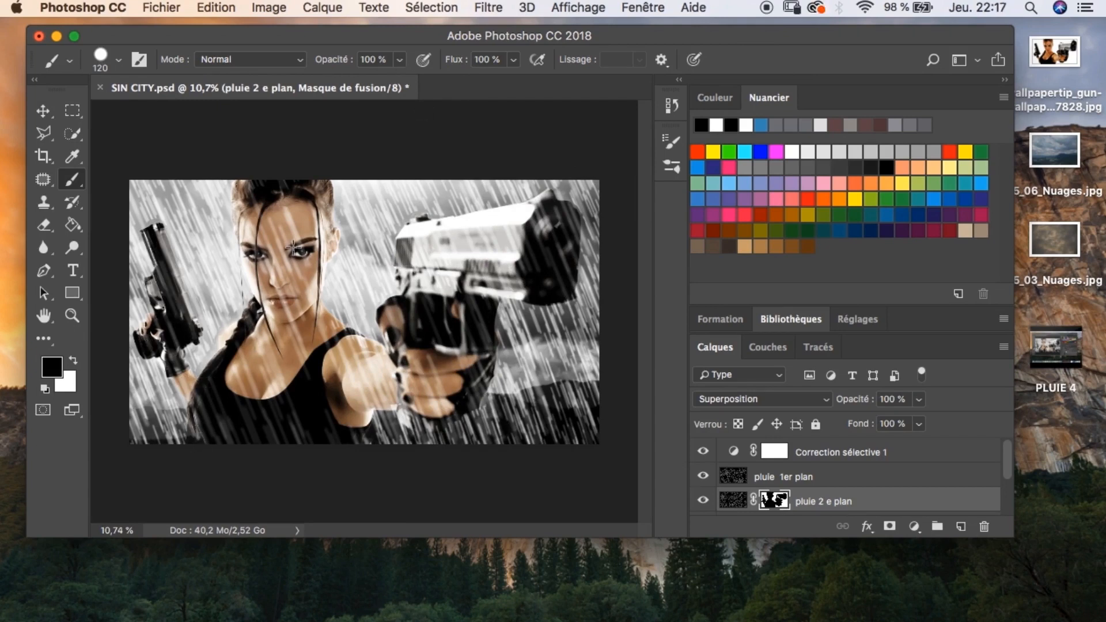
pyautogui.press('alt+super+z')
pyautogui.press('alt+super+z')
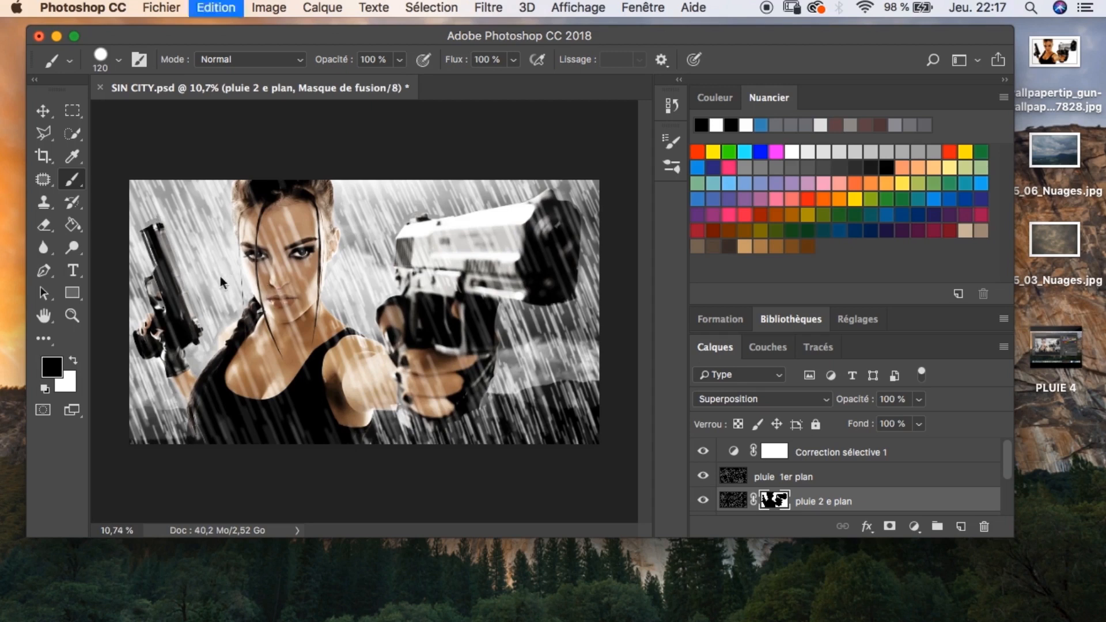
# Soften the background rain around the guns on the pluie 2 e plan mask with a 172 px brush at 37 % opacity.
pyautogui.click(399, 59)
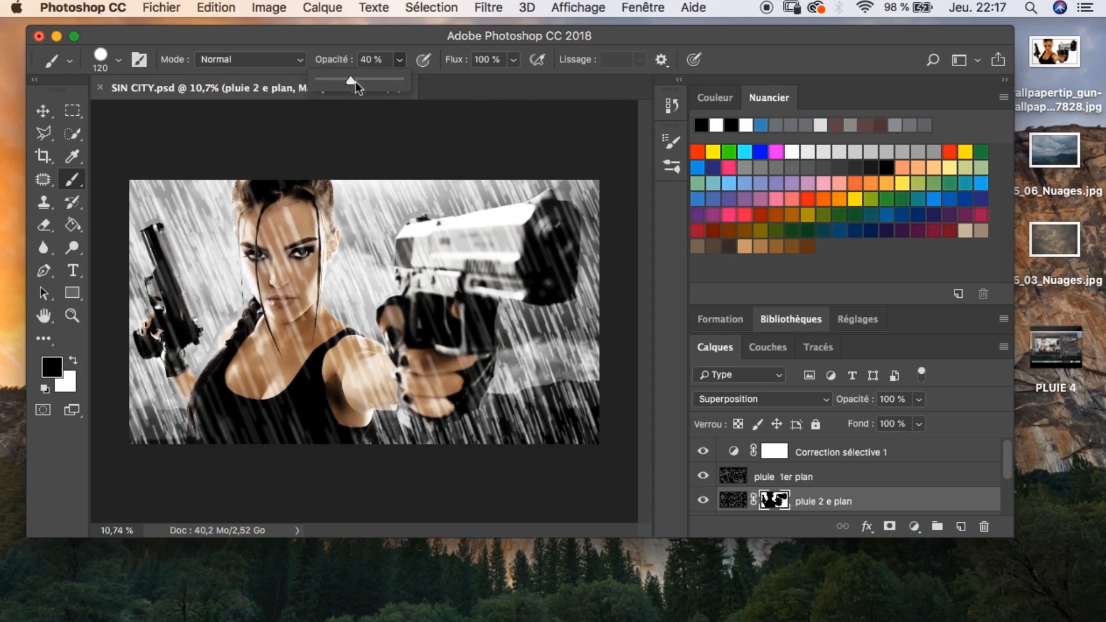
pyautogui.click(399, 62)
pyautogui.rightClick(210, 188)
pyautogui.moveTo(365, 232); pyautogui.dragTo(370, 232)
pyautogui.click(199, 206)
pyautogui.moveTo(199, 216)
pyautogui.mouseDown()
pyautogui.moveTo(167, 423)
pyautogui.moveTo(134, 252)
pyautogui.mouseUp()
pyautogui.moveTo(377, 259)
pyautogui.mouseDown()
pyautogui.moveTo(380, 187)
pyautogui.moveTo(584, 193)
pyautogui.moveTo(585, 404)
pyautogui.moveTo(496, 382)
pyautogui.mouseUp()
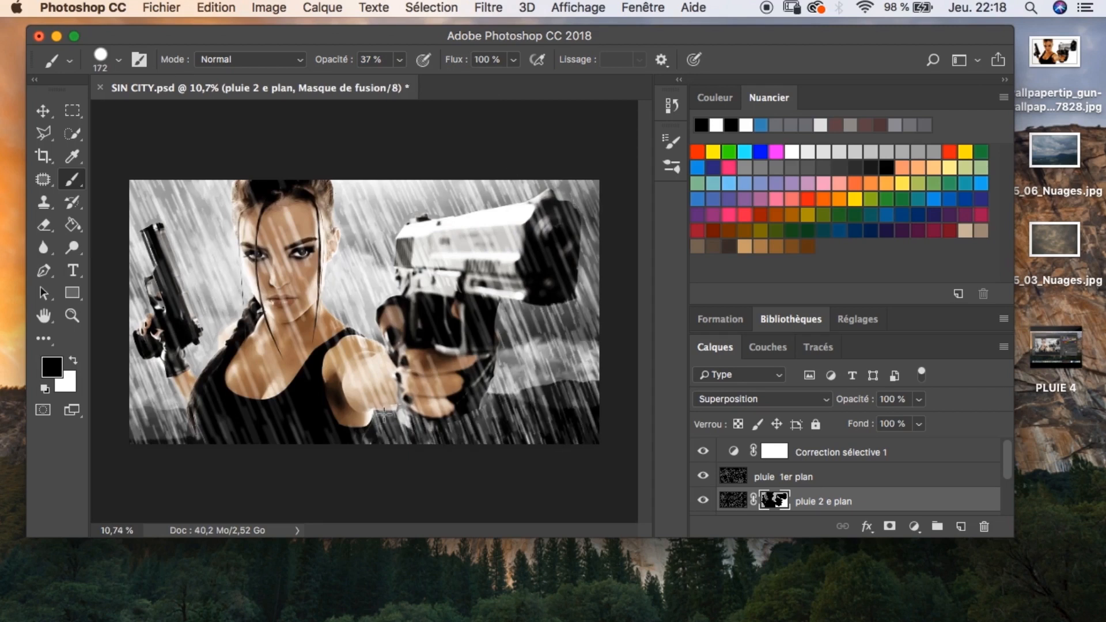
# Lower the pluie 1er plan layer's opacity to 68 % and adjust its rain with the Déformation transform.
pyautogui.click(778, 477)
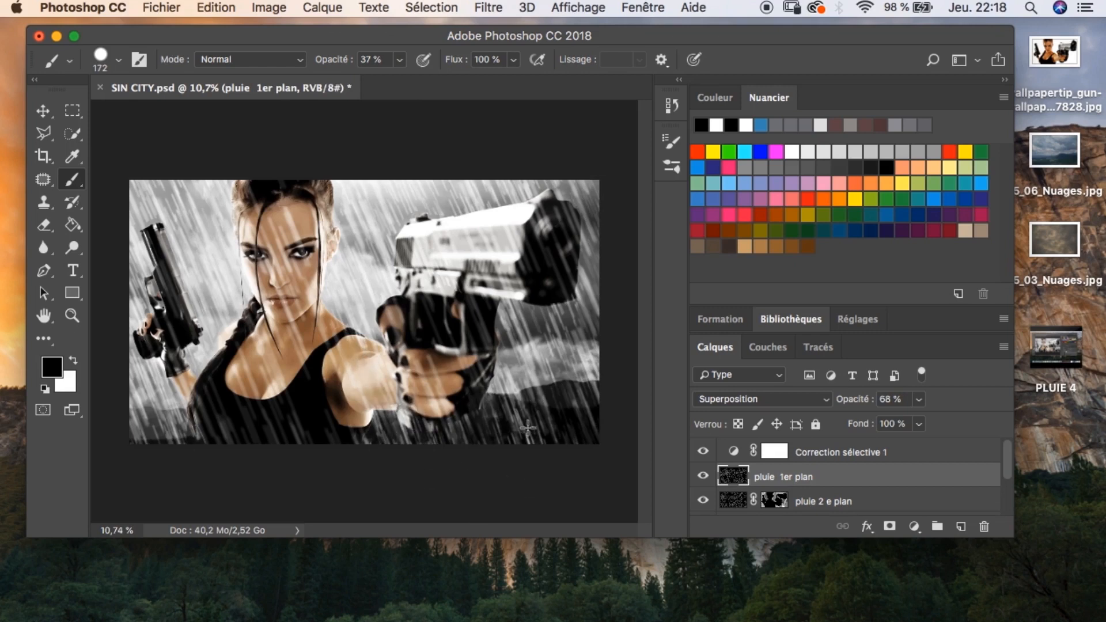
pyautogui.press('cmd+t')
pyautogui.rightClick(517, 333)
pyautogui.click(517, 346)
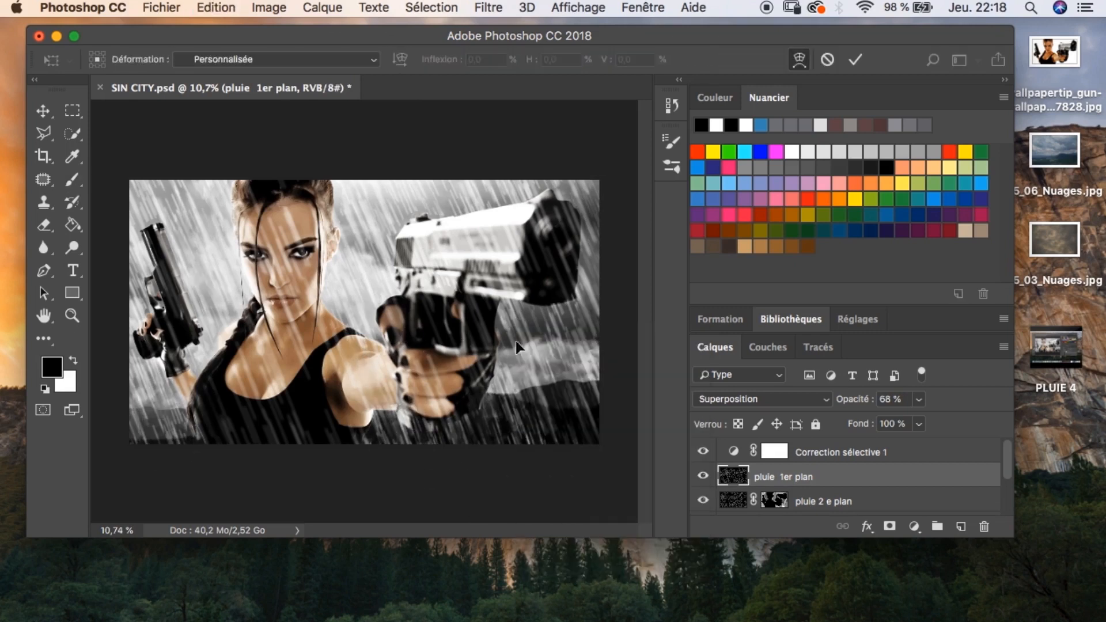
pyautogui.press('cmd+z')
pyautogui.rightClick(512, 350)
pyautogui.click(536, 441)
pyautogui.moveTo(524, 355)
pyautogui.mouseDown()
pyautogui.moveTo(497, 372)
pyautogui.moveTo(530, 351)
pyautogui.moveTo(513, 368)
pyautogui.moveTo(507, 416)
pyautogui.moveTo(563, 431)
pyautogui.mouseUp()
pyautogui.press('cmd+z')
pyautogui.rightClick(529, 346)
pyautogui.click(563, 453)
pyautogui.press('Return')
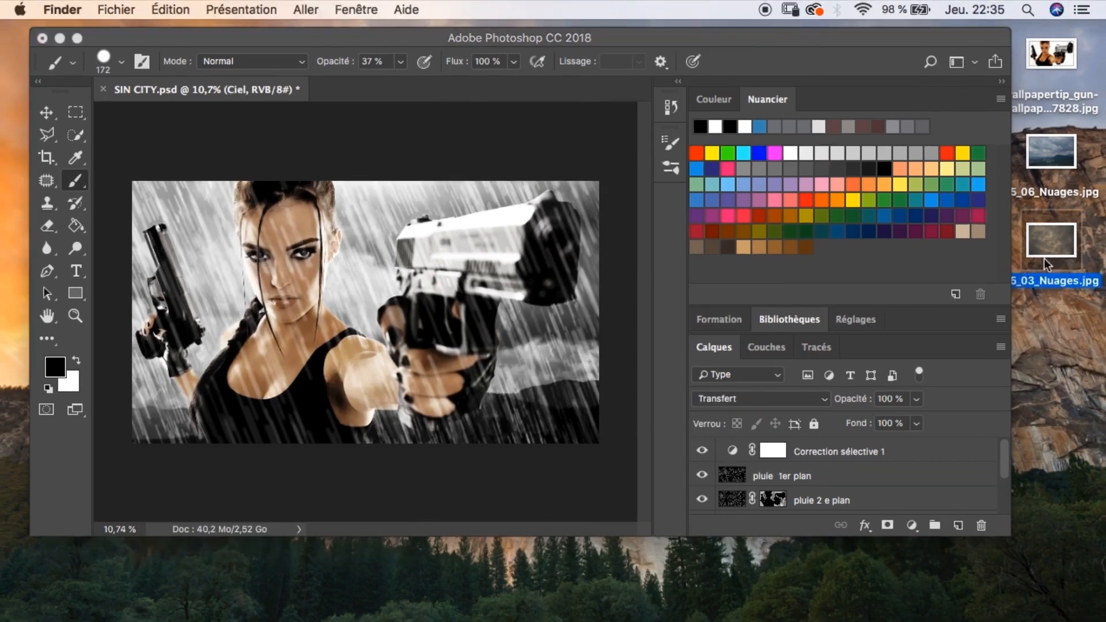
# Place 05_03_Nuages.jpg in the Ciel group directly above the 05_06_Nuages layer.
pyautogui.click(1008, 464)
pyautogui.scroll(-3, 1008, 464)
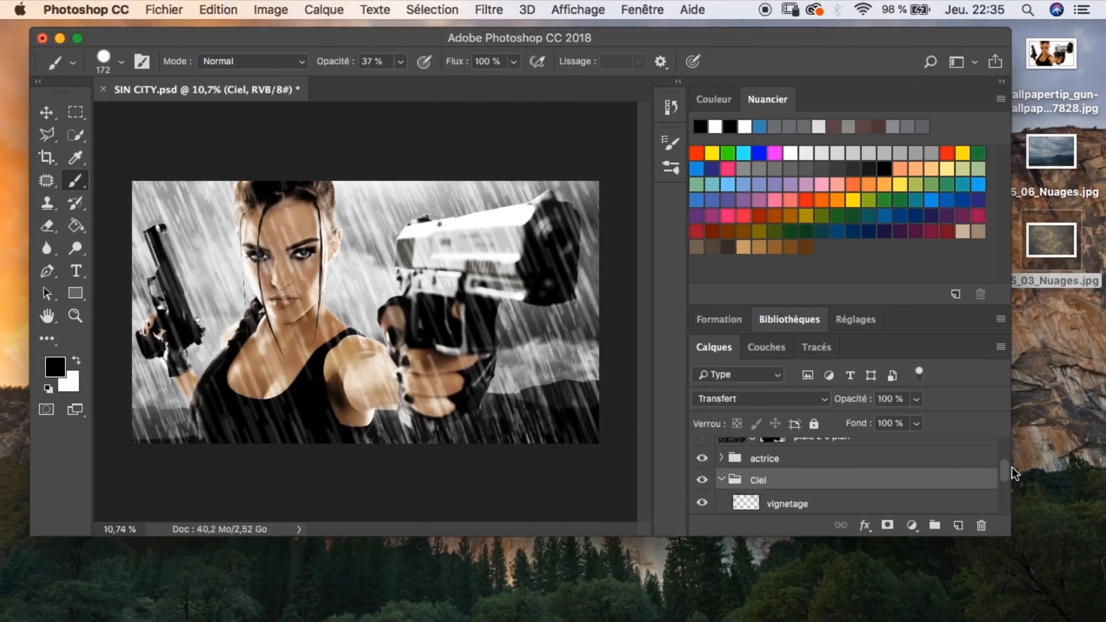
pyautogui.scroll(-5, 1006, 510)
pyautogui.click(817, 488)
pyautogui.moveTo(1057, 253); pyautogui.dragTo(518, 389)
pyautogui.moveTo(822, 472); pyautogui.dragTo(679, 362)
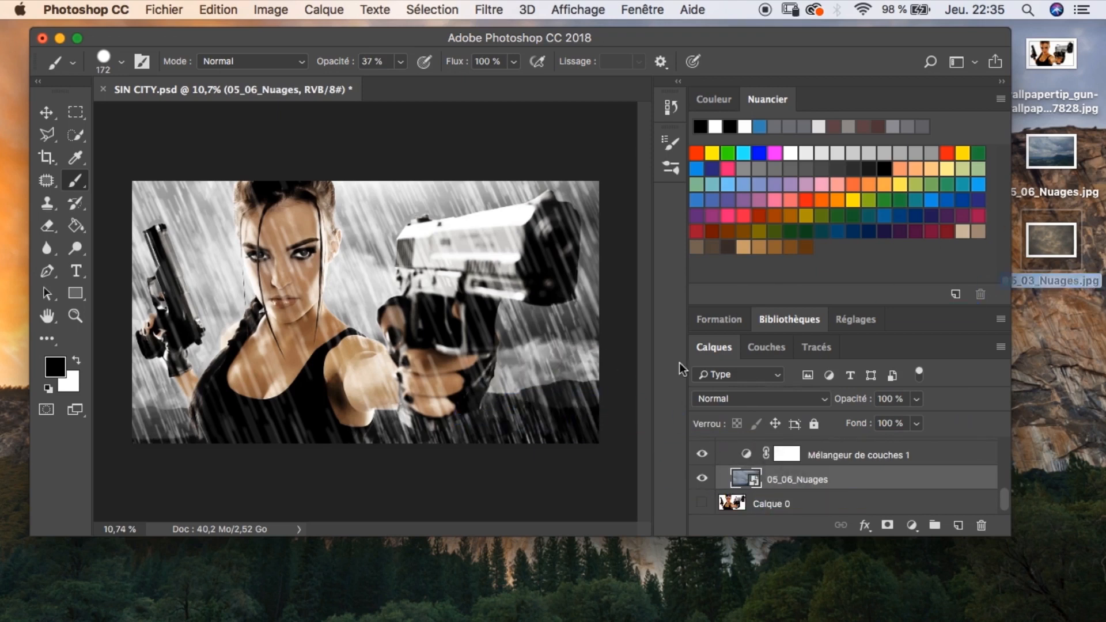
pyautogui.moveTo(1050, 243); pyautogui.dragTo(524, 314)
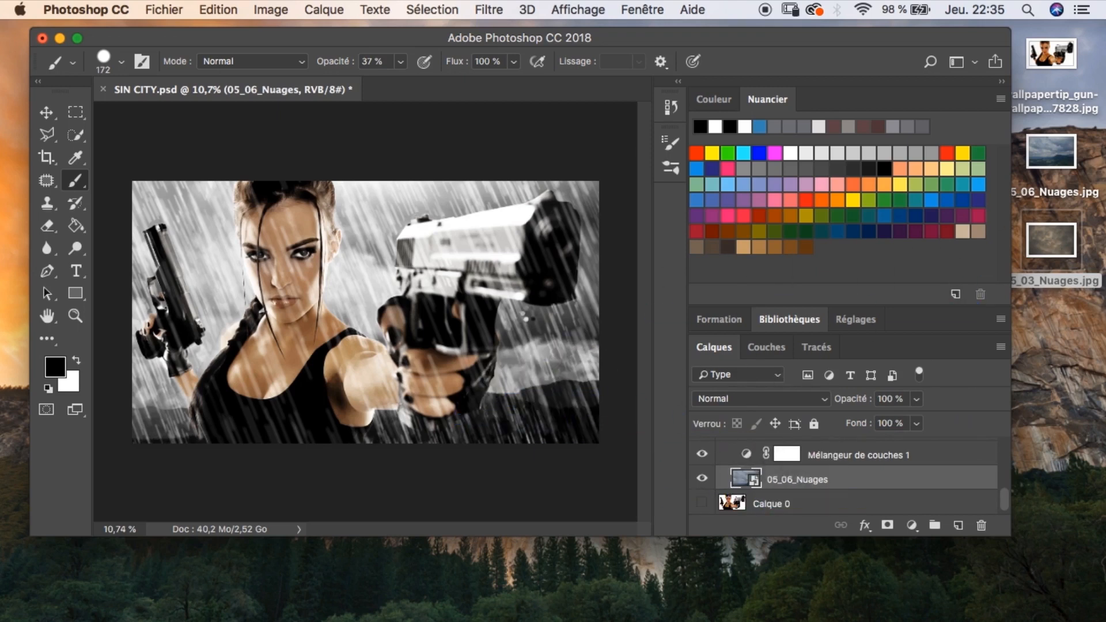
pyautogui.moveTo(560, 443); pyautogui.dragTo(612, 466)
pyautogui.press('Return')
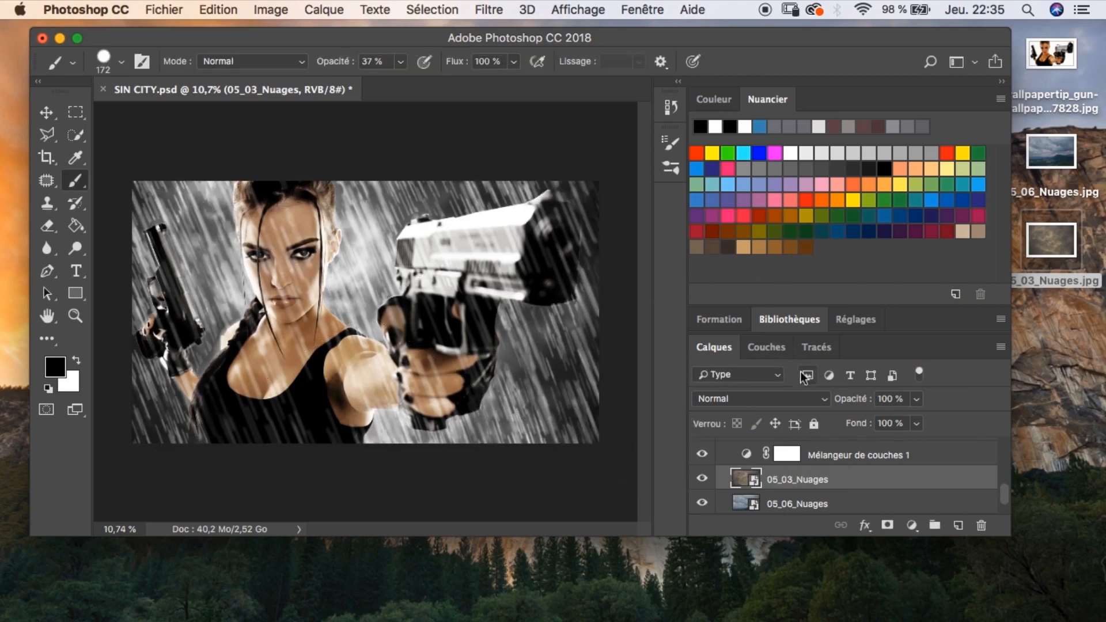
# Blend the 05_03_Nuages layer in Lumière linéaire at 22 % opacity and collapse the Ciel group.
pyautogui.click(798, 398)
pyautogui.click(759, 510)
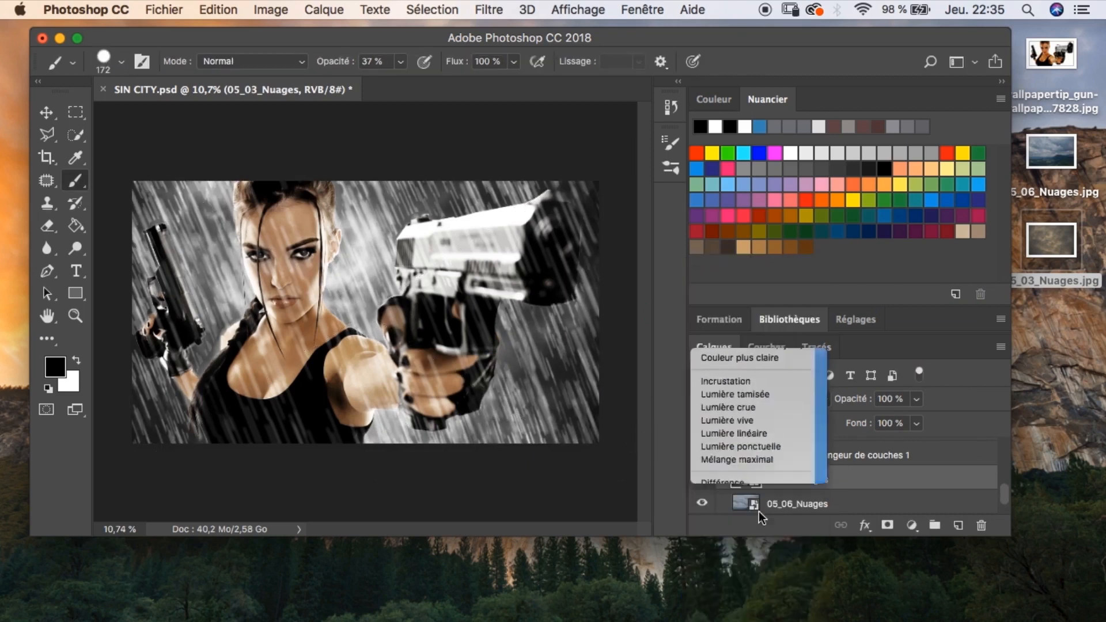
pyautogui.click(917, 399)
pyautogui.moveTo(921, 418); pyautogui.dragTo(856, 413)
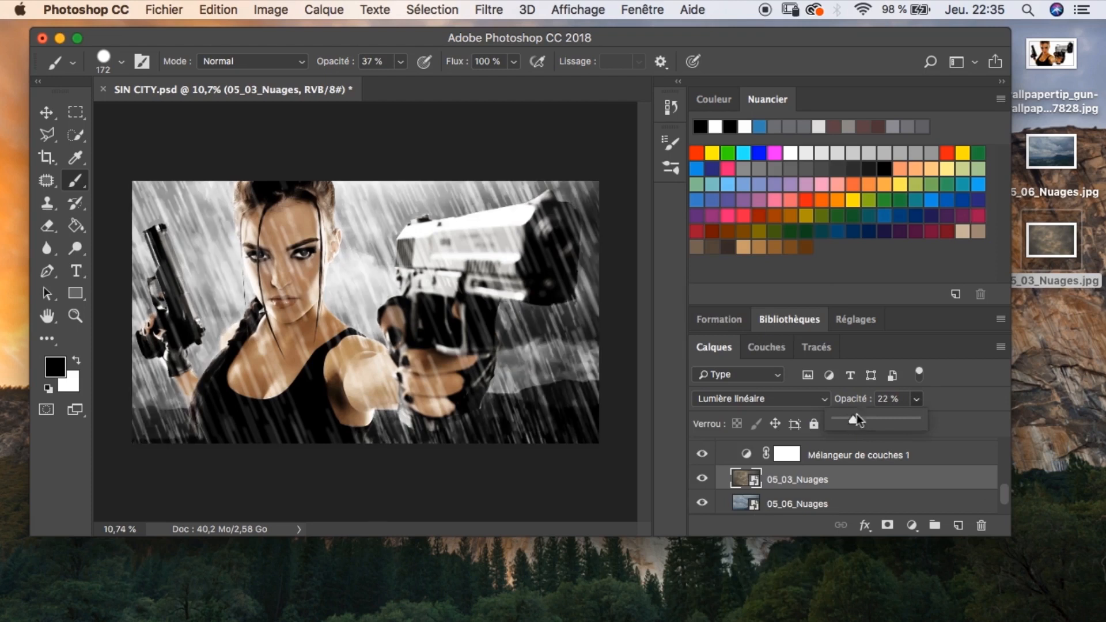
pyautogui.scroll(1, 1002, 478)
pyautogui.scroll(-5, 1000, 485)
pyautogui.click(818, 487)
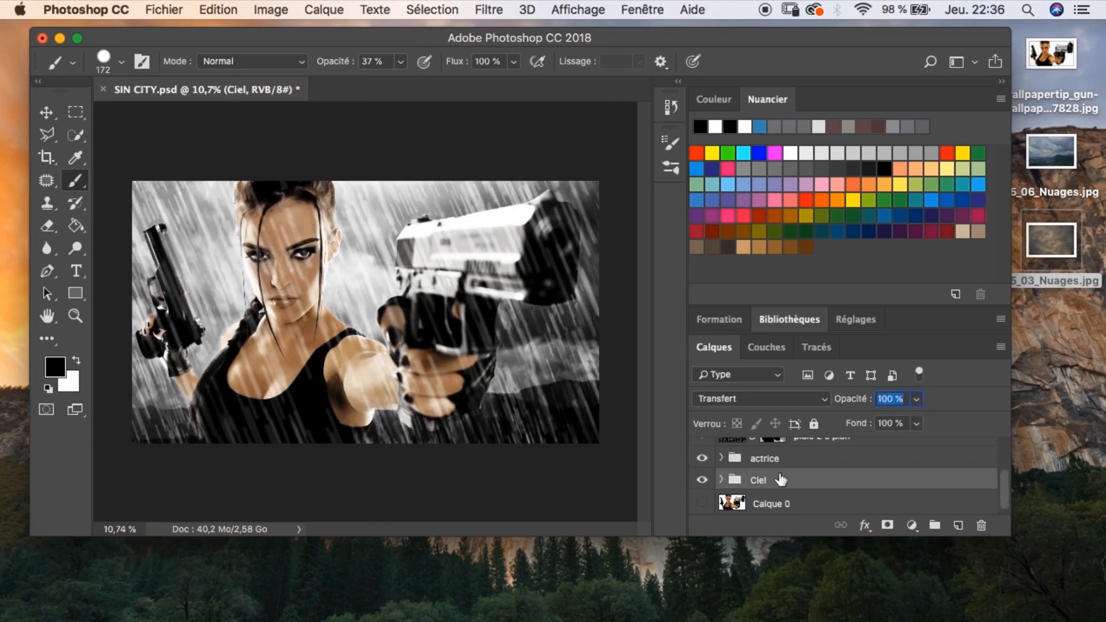
# Create a new layer above pluie 1er plan and name it goute d'eau.
pyautogui.scroll(8, 1006, 461)
pyautogui.click(864, 476)
pyautogui.click(958, 525)
pyautogui.doubleClick(795, 477)
pyautogui.write('g')
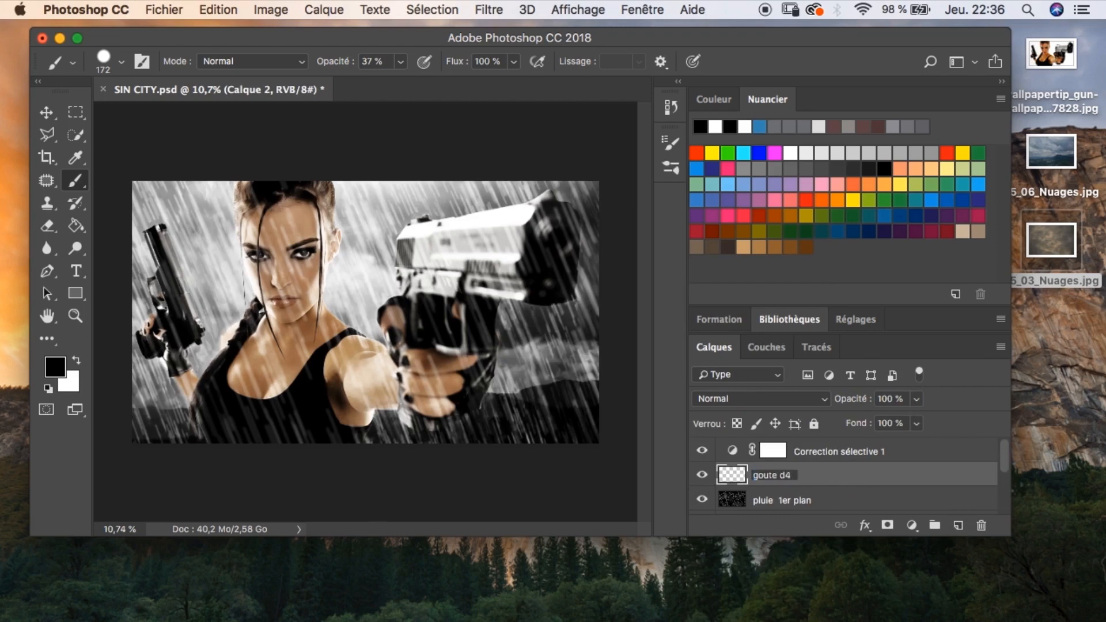
pyautogui.write("oute d'eau")
pyautogui.press('Return')
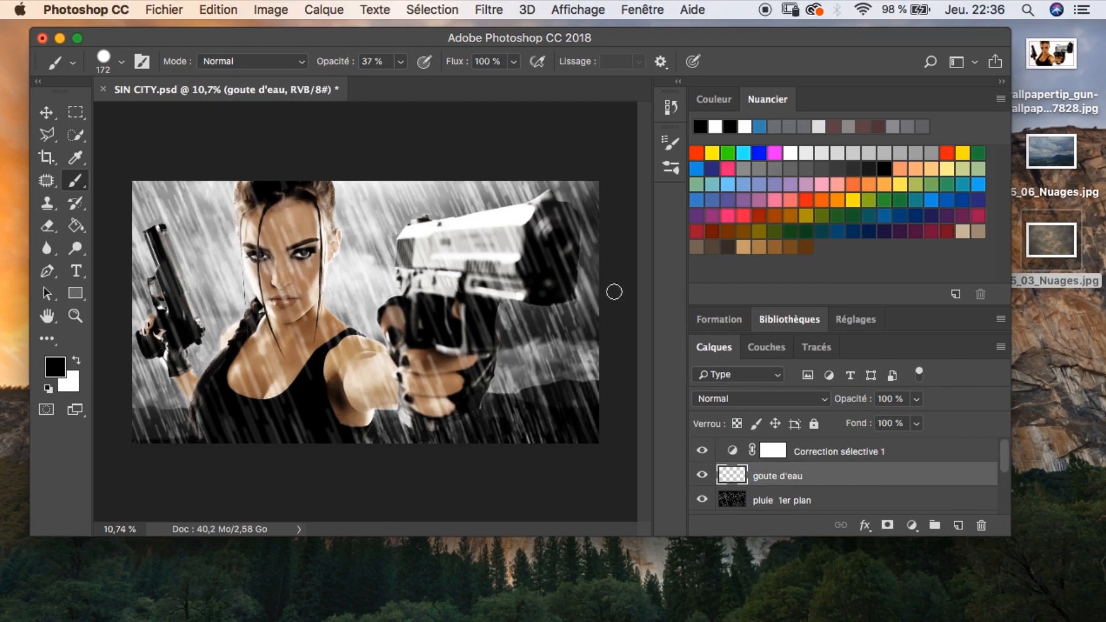
# Try a test stroke over the raised gun with the brush's Dynamique de forme size controlled by Pression de la plume.
pyautogui.click(670, 168)
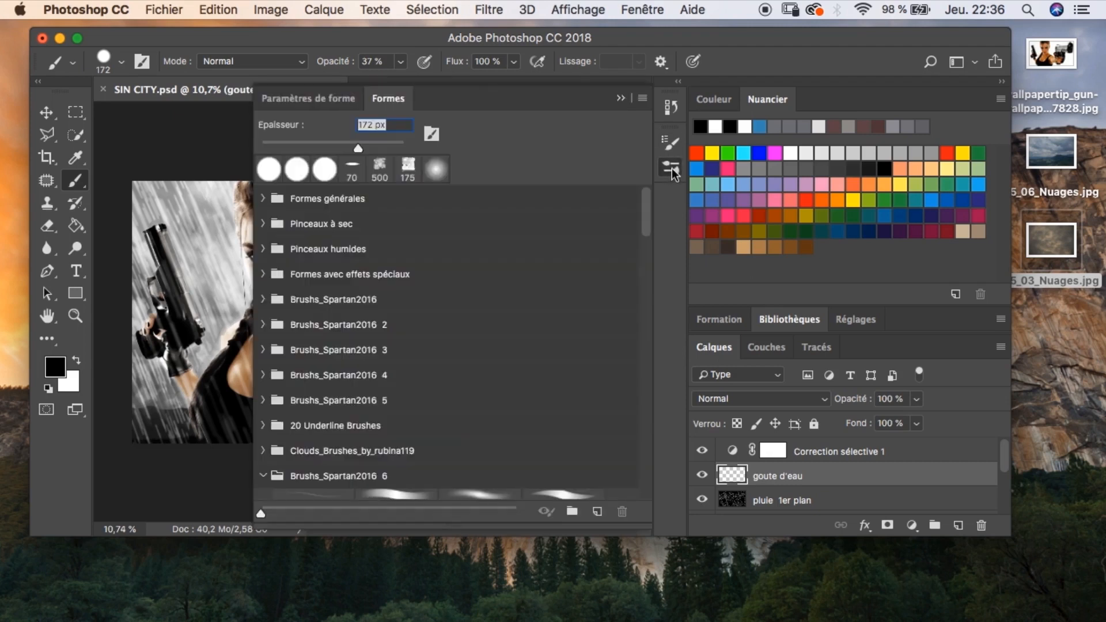
pyautogui.click(340, 99)
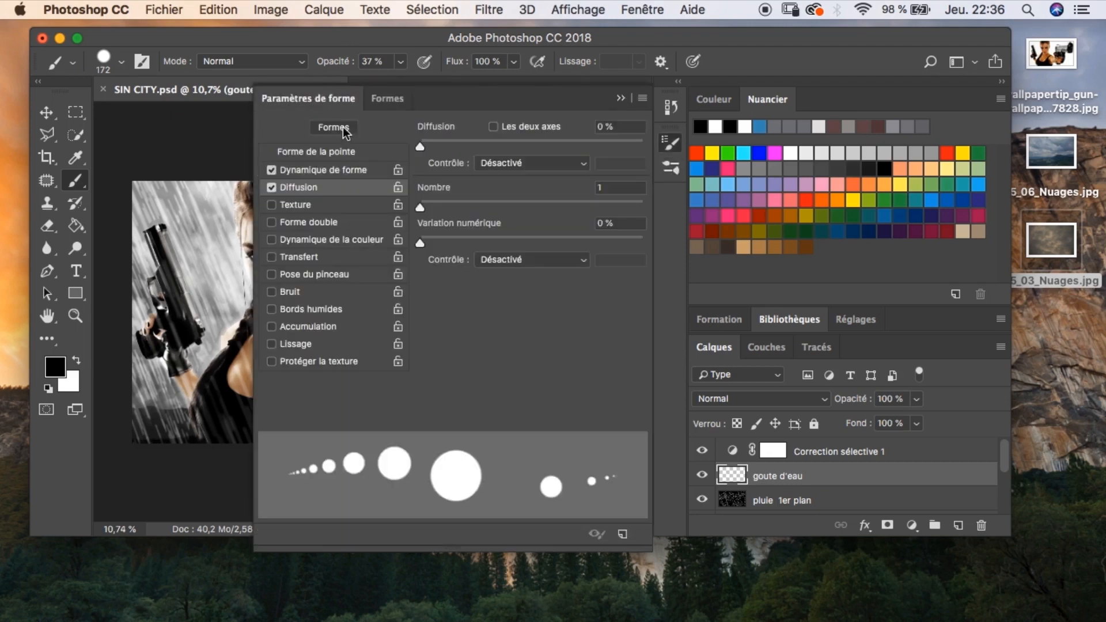
pyautogui.click(336, 170)
pyautogui.moveTo(425, 148); pyautogui.dragTo(418, 148)
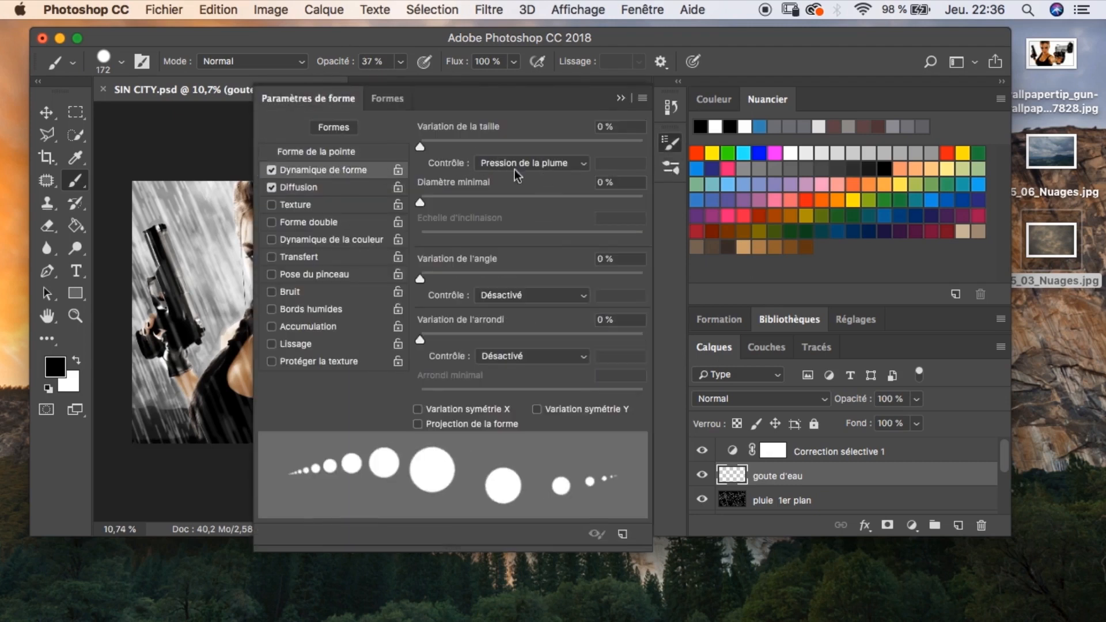
pyautogui.click(514, 164)
pyautogui.click(515, 162)
pyautogui.moveTo(176, 239)
pyautogui.mouseDown()
pyautogui.moveTo(210, 283)
pyautogui.moveTo(202, 320)
pyautogui.moveTo(187, 310)
pyautogui.moveTo(225, 275)
pyautogui.moveTo(212, 269)
pyautogui.moveTo(202, 222)
pyautogui.mouseUp()
pyautogui.press('super+z')
# Try the brush with size control Désactivé and increased size variation, and restore Pression de la plume with 0 % variation.
pyautogui.click(543, 159)
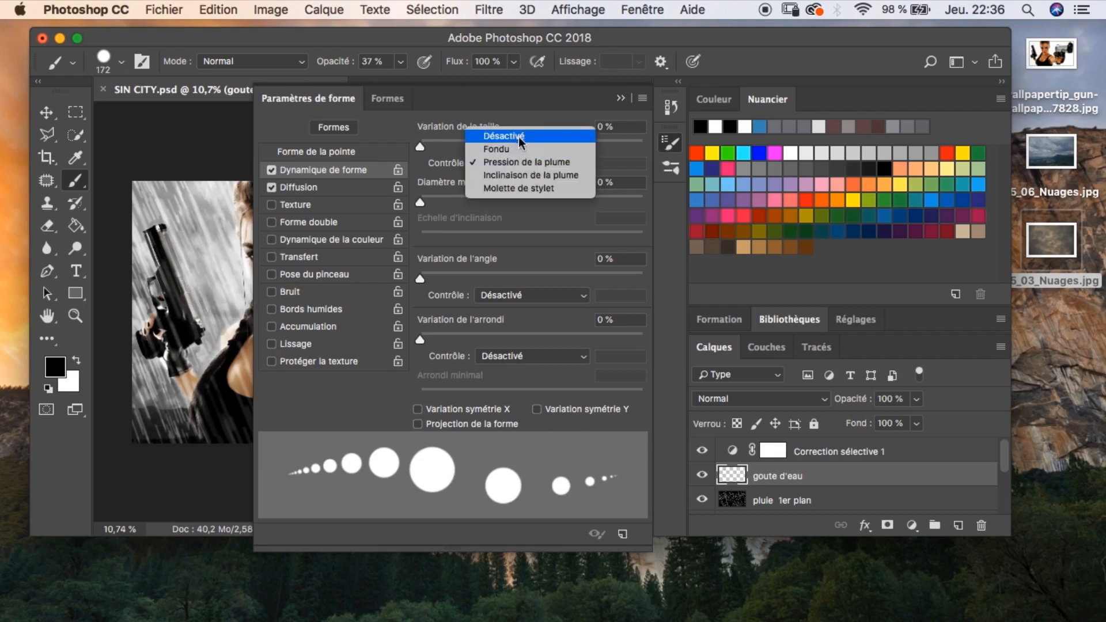
pyautogui.click(499, 132)
pyautogui.moveTo(430, 150); pyautogui.dragTo(584, 163)
pyautogui.click(204, 231)
pyautogui.moveTo(204, 231)
pyautogui.mouseDown()
pyautogui.moveTo(207, 283)
pyautogui.moveTo(228, 271)
pyautogui.mouseUp()
pyautogui.press('super+z')
pyautogui.moveTo(584, 146); pyautogui.dragTo(392, 144)
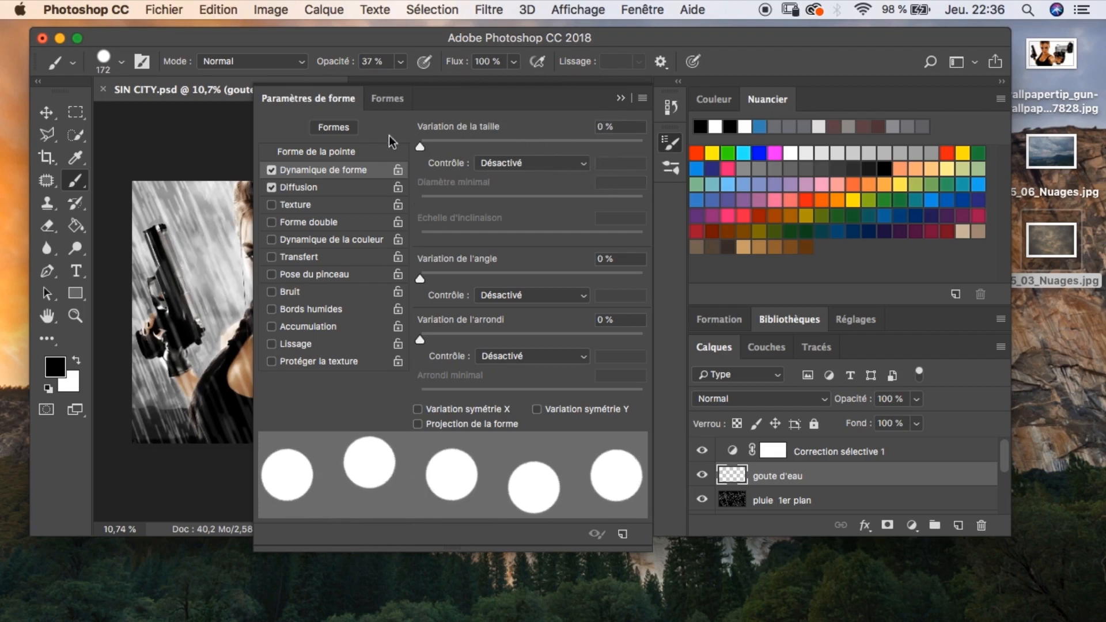
pyautogui.click(579, 163)
pyautogui.click(543, 186)
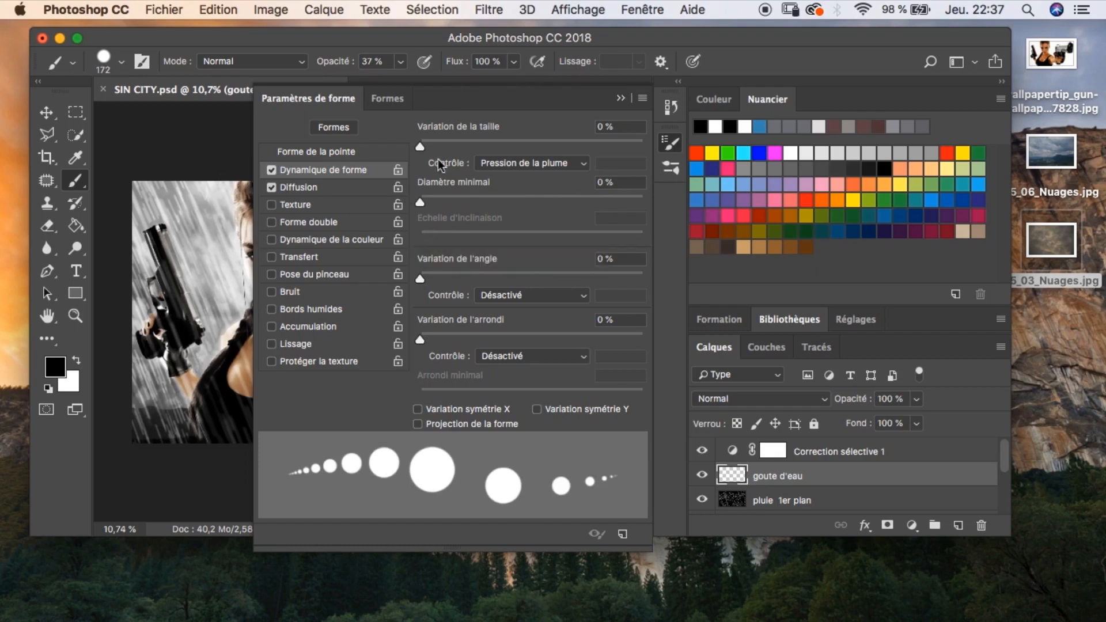
pyautogui.keyDown('super'); pyautogui.click(202, 252); pyautogui.keyUp('super')
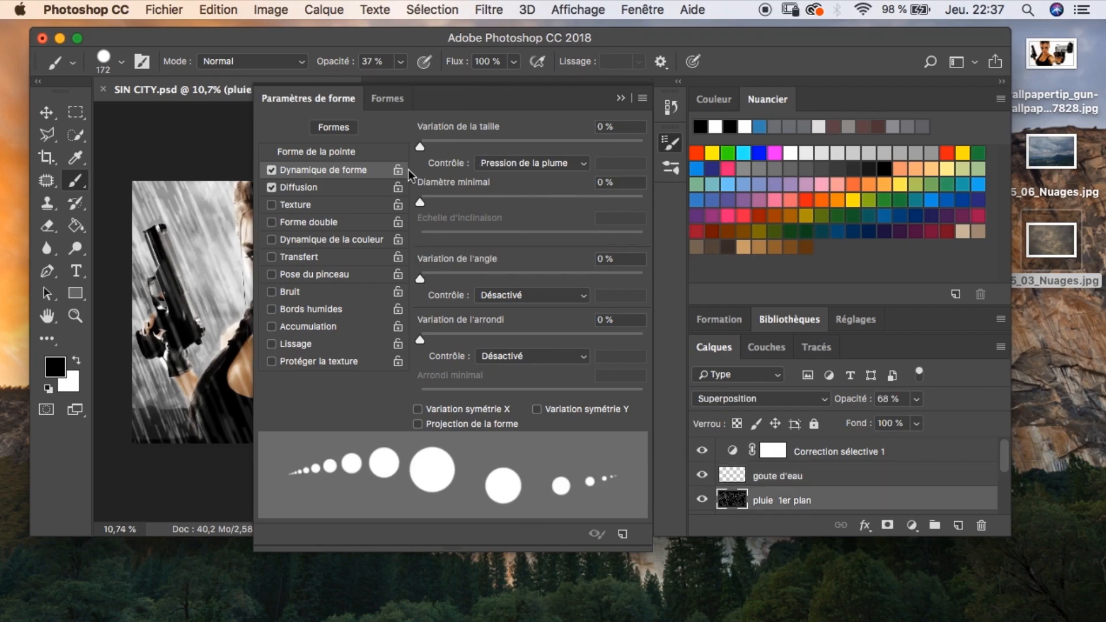
pyautogui.keyDown('shift'); pyautogui.click(766, 478); pyautogui.keyUp('shift')
pyautogui.keyDown('super'); pyautogui.click(798, 482); pyautogui.keyUp('super')
pyautogui.keyDown('super'); pyautogui.click(810, 482); pyautogui.keyUp('super')
pyautogui.keyDown('super'); pyautogui.click(797, 498); pyautogui.keyUp('super')
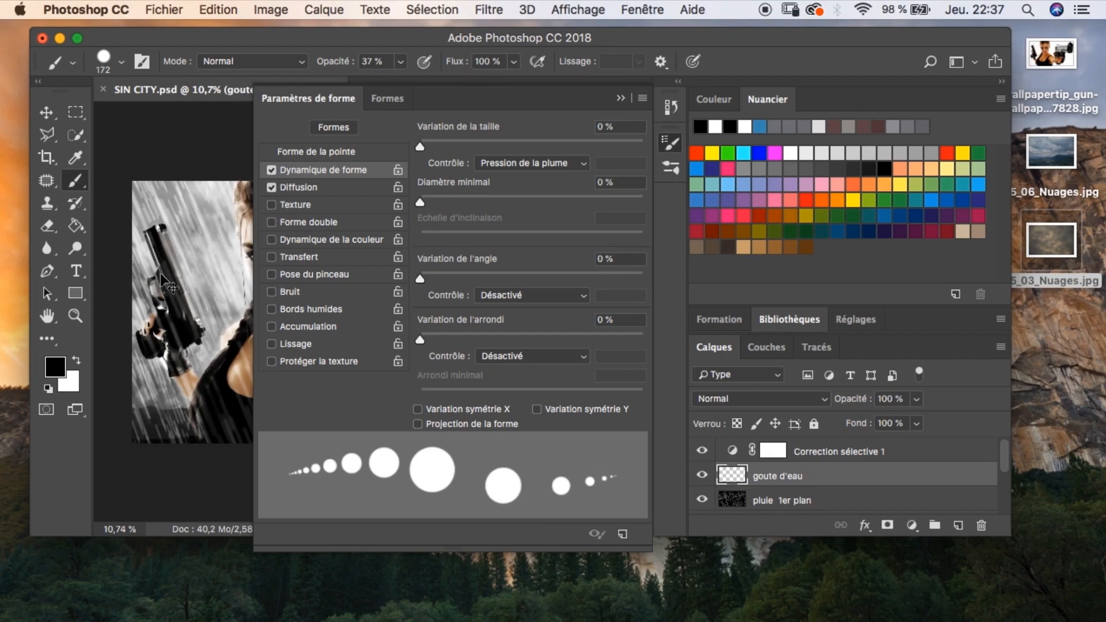
pyautogui.hotkey('alt', '[')
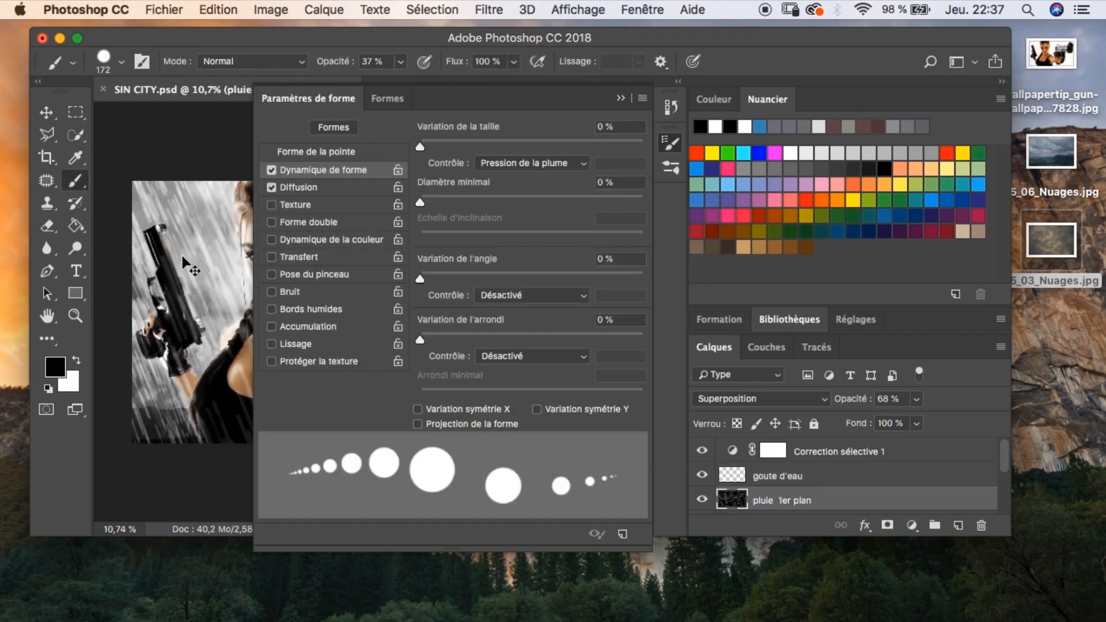
pyautogui.moveTo(182, 291); pyautogui.dragTo(181, 265)
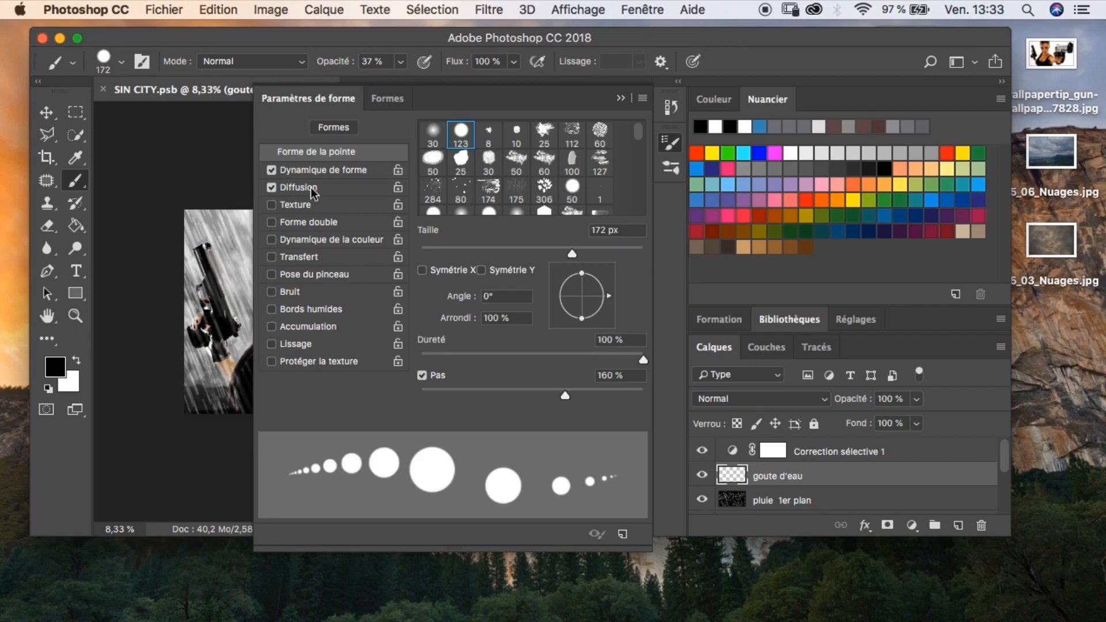
# Set the brush's Diffusion to 451 % and paint scattered white drops across the woman's top and arm.
pyautogui.click(311, 188)
pyautogui.moveTo(424, 147); pyautogui.dragTo(520, 149)
pyautogui.click(621, 98)
pyautogui.press('super+space')
pyautogui.moveTo(358, 248); pyautogui.dragTo(398, 240)
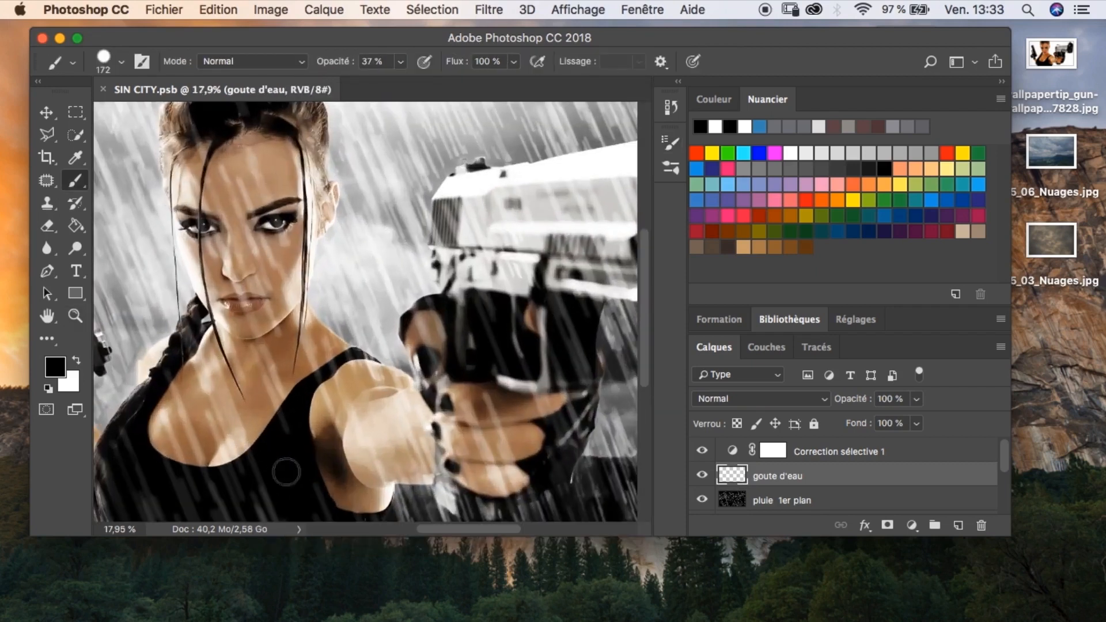
pyautogui.press('x')
pyautogui.moveTo(289, 447); pyautogui.dragTo(384, 451)
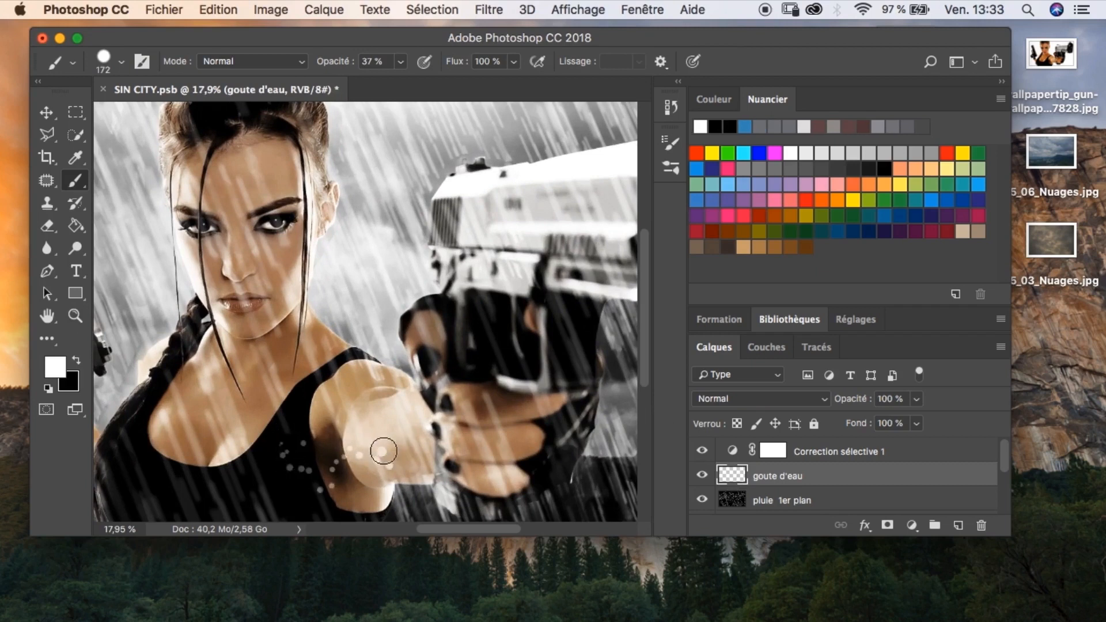
# Reduce the brush's Diffusion to 253 % and enable Transfert for its opacity.
pyautogui.click(670, 167)
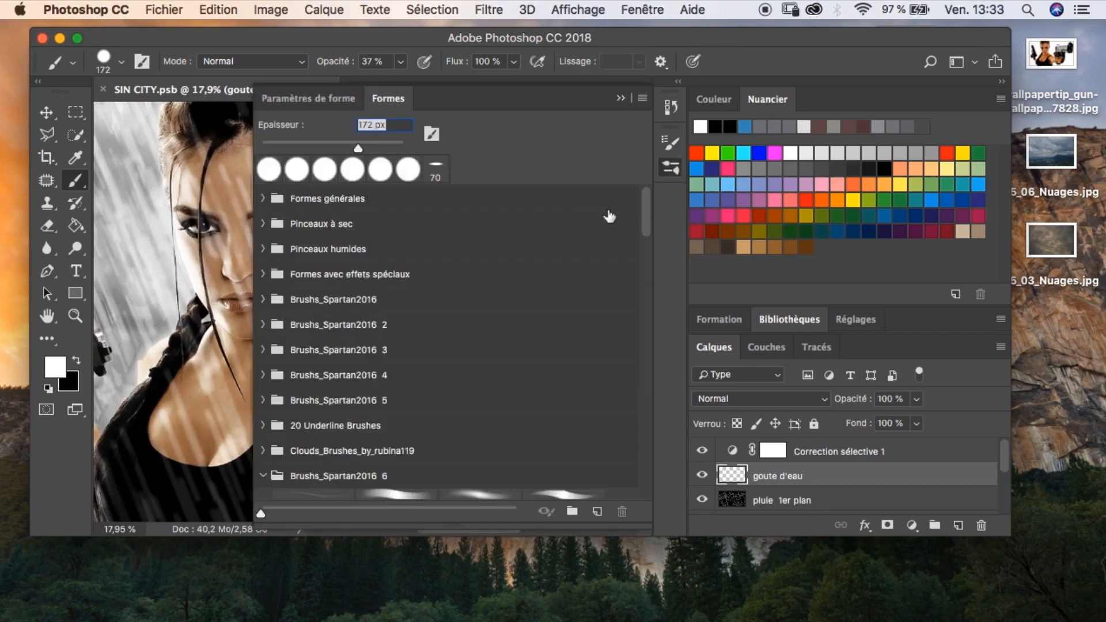
pyautogui.click(309, 98)
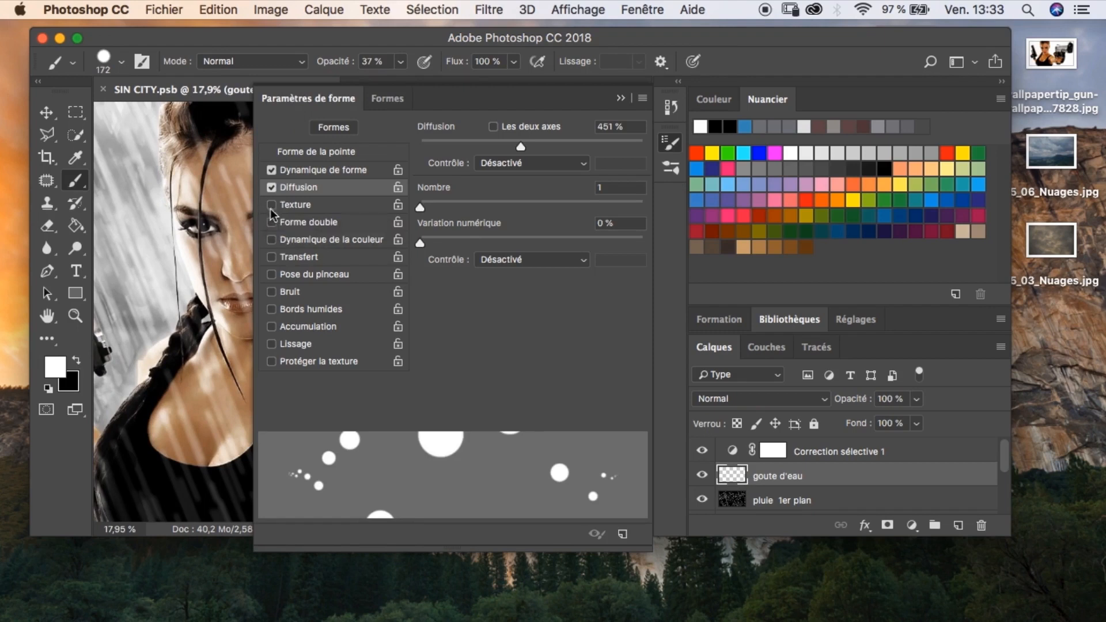
pyautogui.click(311, 260)
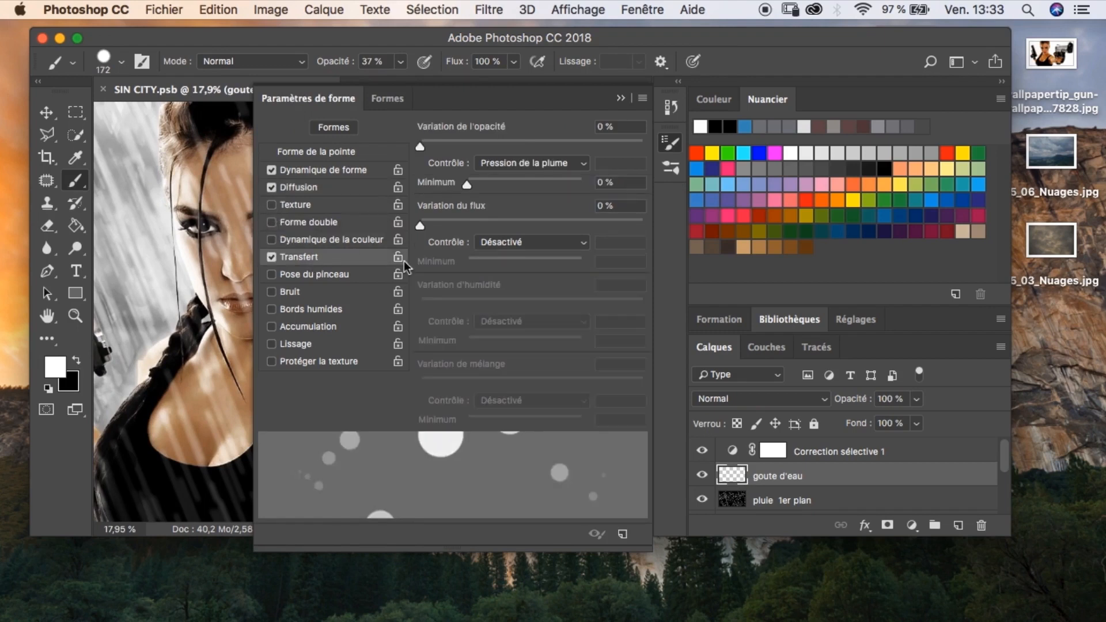
pyautogui.click(272, 257)
pyautogui.click(299, 188)
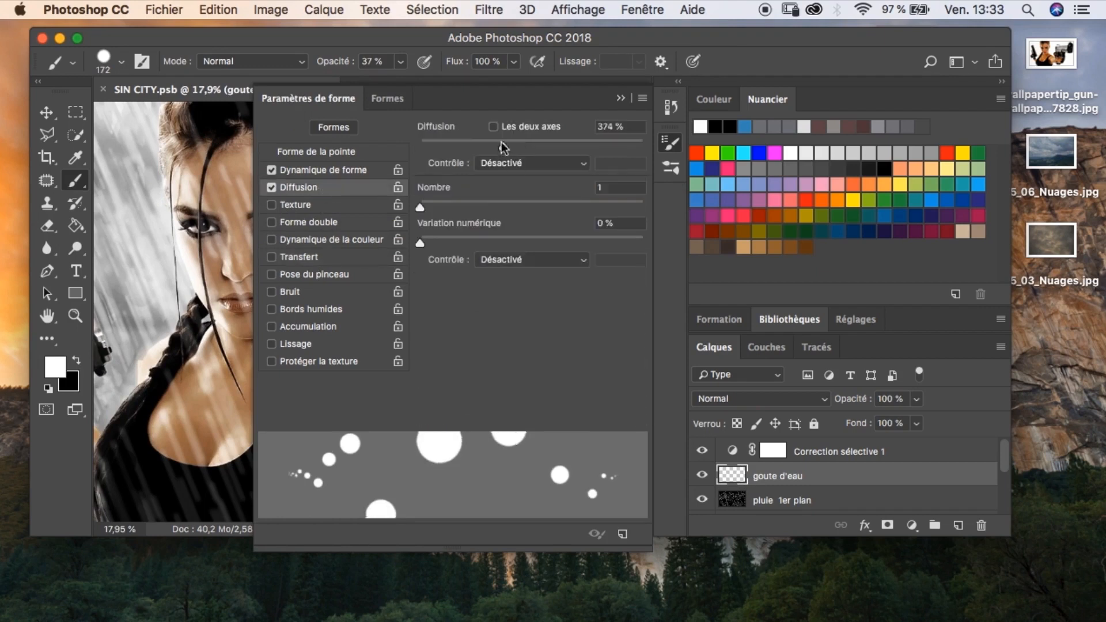
pyautogui.moveTo(481, 148); pyautogui.dragTo(472, 151)
pyautogui.click(272, 257)
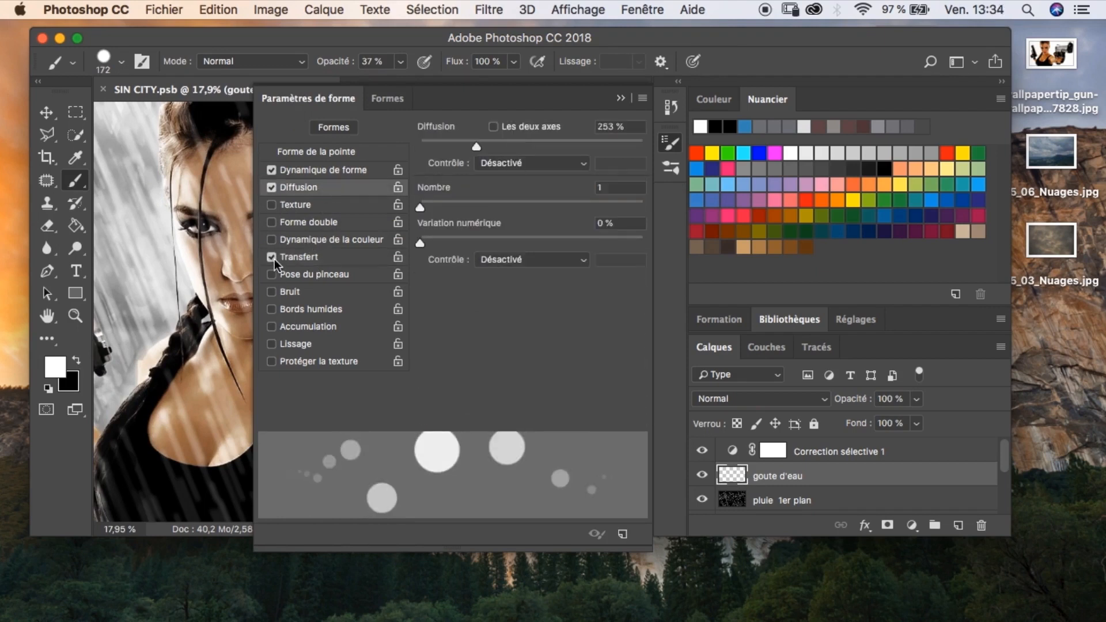
pyautogui.click(314, 258)
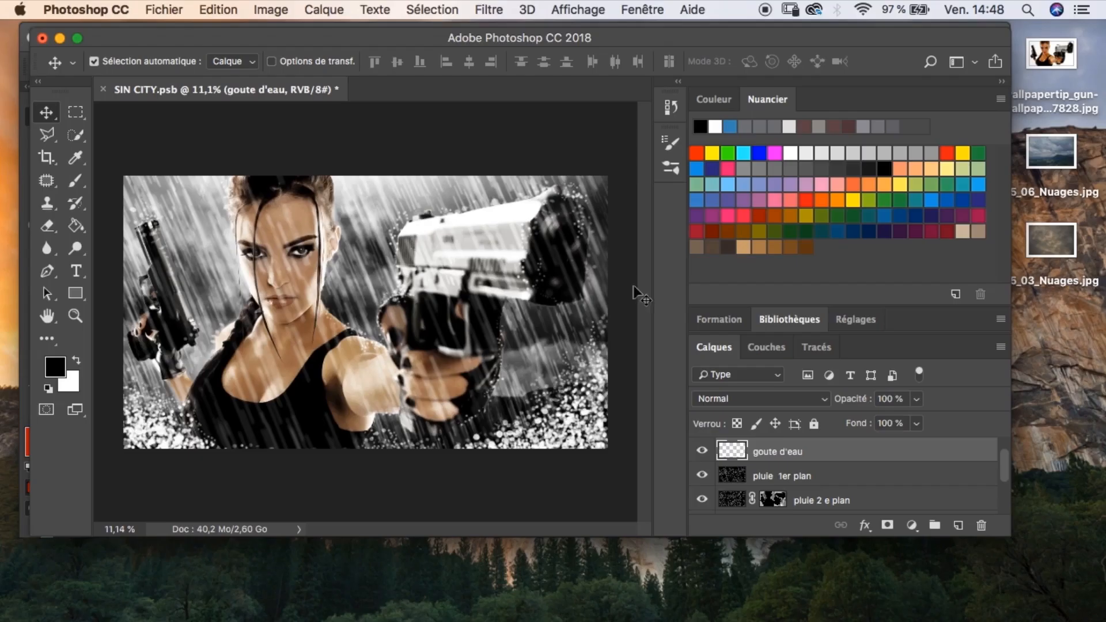
# Copy the red IN lettering from the other open window and paste it into SIN CITY.psb as an Objet dynamique.
pyautogui.hotkey('ctrl', 'Up')
pyautogui.click(284, 394)
pyautogui.moveTo(425, 185); pyautogui.dragTo(342, 175)
pyautogui.press('super+c')
pyautogui.press('super+Tab')
pyautogui.press('super+v')
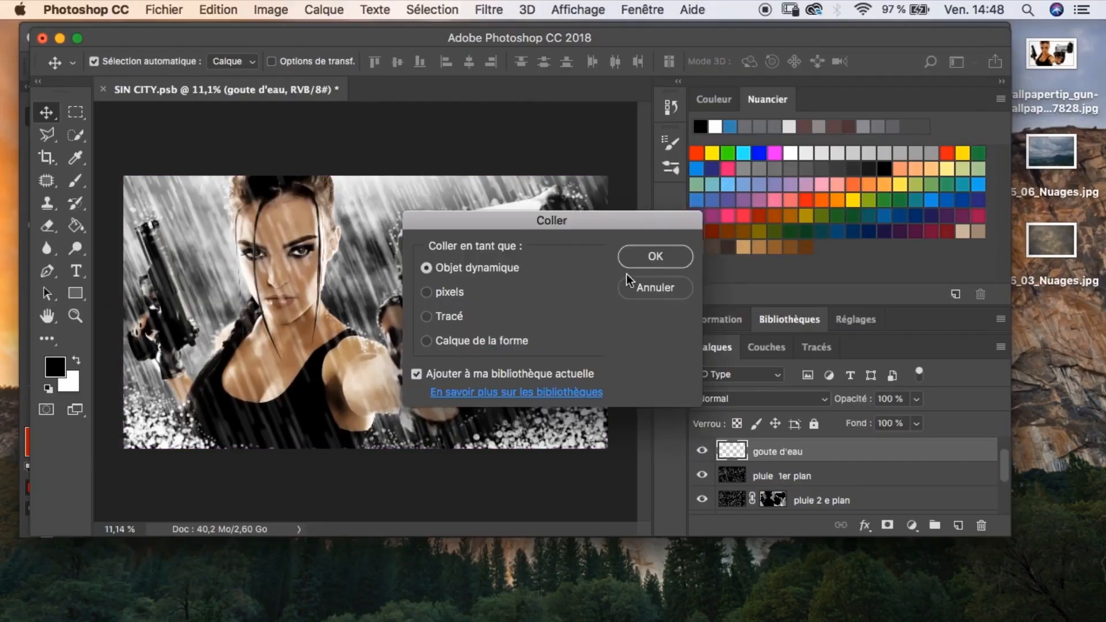
pyautogui.press('Return')
# Scale and position the pasted red lettering over the water drops below the large gun.
pyautogui.moveTo(390, 324); pyautogui.dragTo(574, 408)
pyautogui.moveTo(487, 355); pyautogui.dragTo(481, 381)
pyautogui.moveTo(521, 397)
pyautogui.mouseDown()
pyautogui.moveTo(504, 398)
pyautogui.moveTo(509, 409)
pyautogui.mouseUp()
pyautogui.press('Return')
# Add an Ombre portée to the red lettering in Produit mode with 100 % opacity, 94 px distance and 28 px size.
pyautogui.click(865, 525)
pyautogui.click(900, 614)
pyautogui.moveTo(579, 232); pyautogui.dragTo(461, 82)
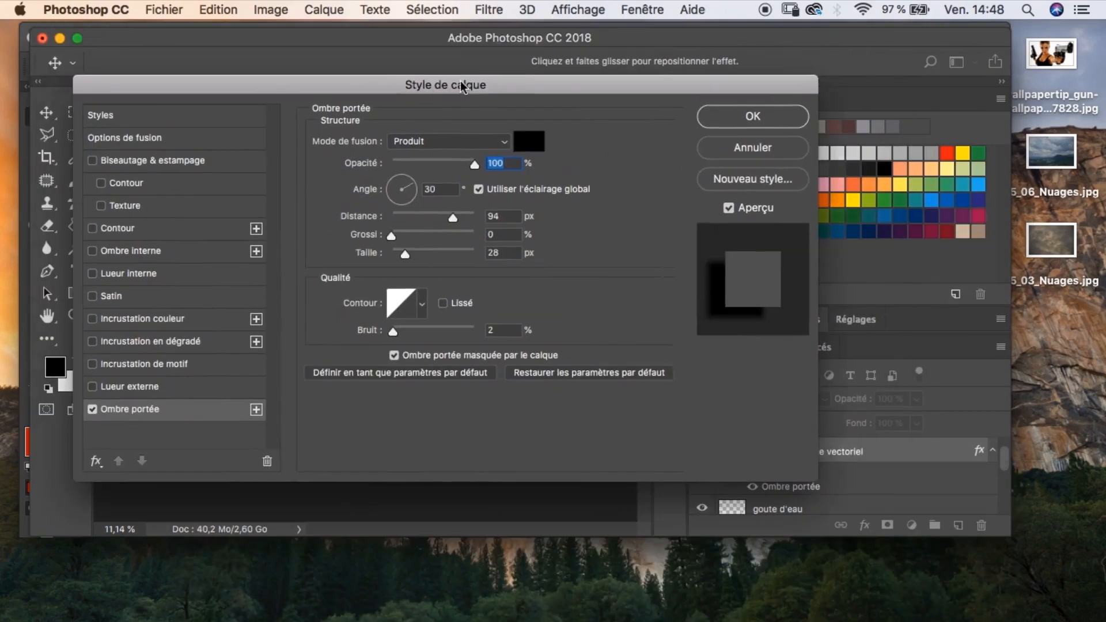
pyautogui.click(731, 114)
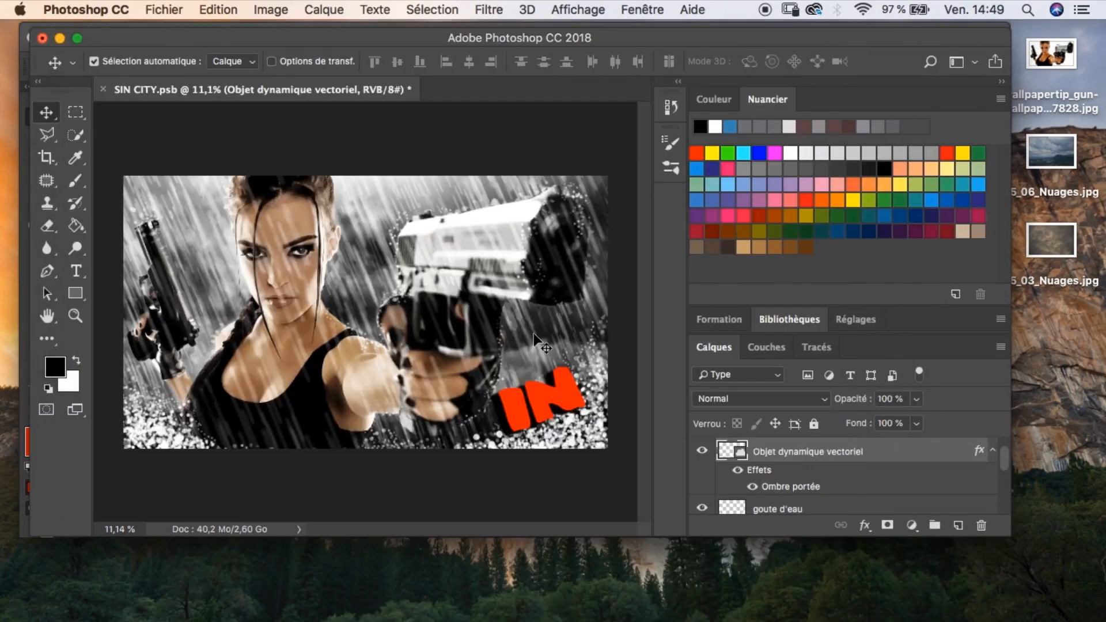